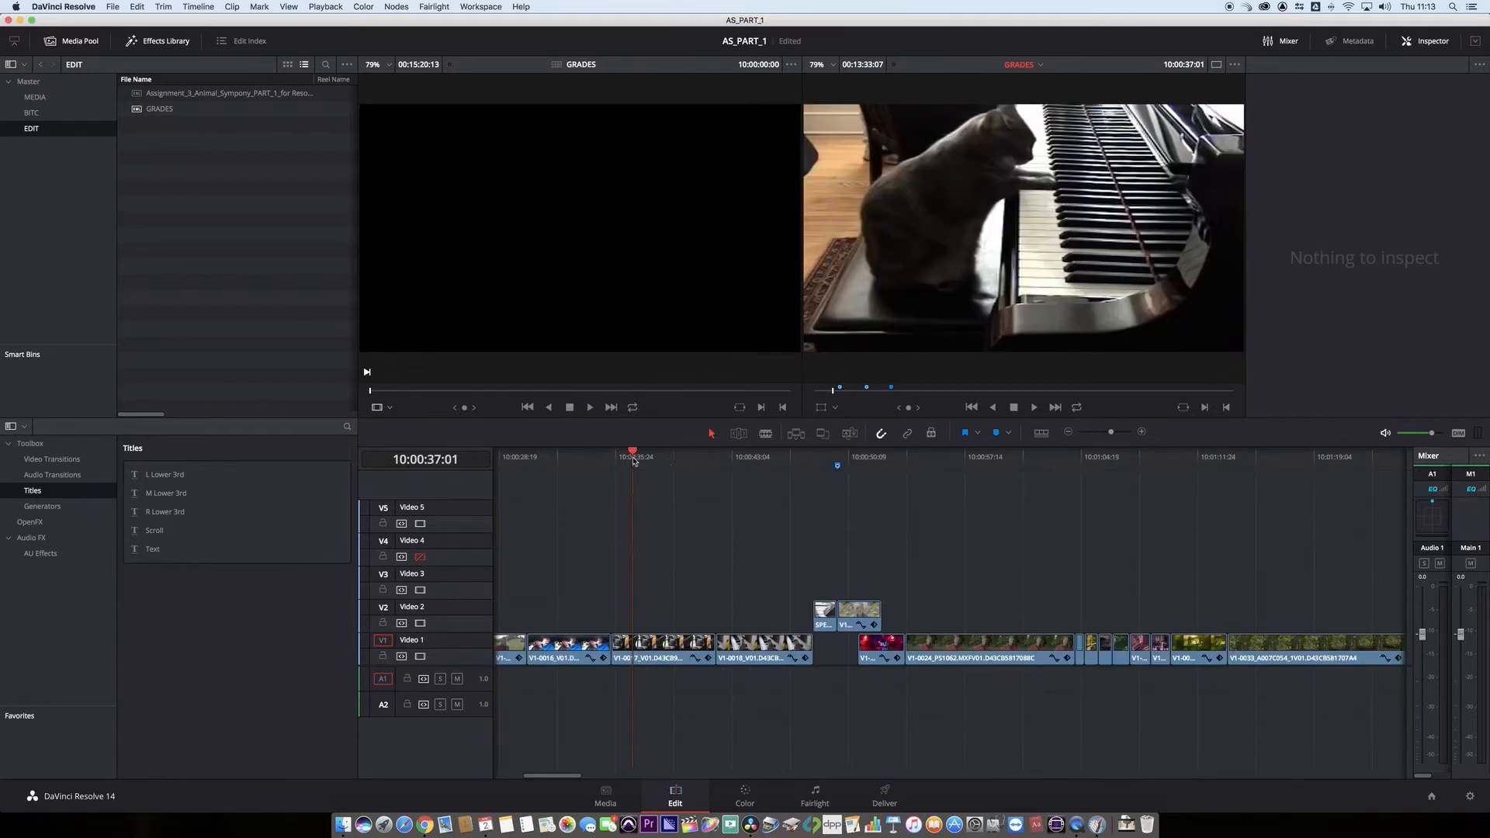
# - Find the ungraded interview shot of the grey-haired man (clip 14) in the GRADES timeline and bring it up for color grading
pyautogui.moveTo(632, 457); pyautogui.dragTo(839, 481)
pyautogui.hotkey('shift', '6')
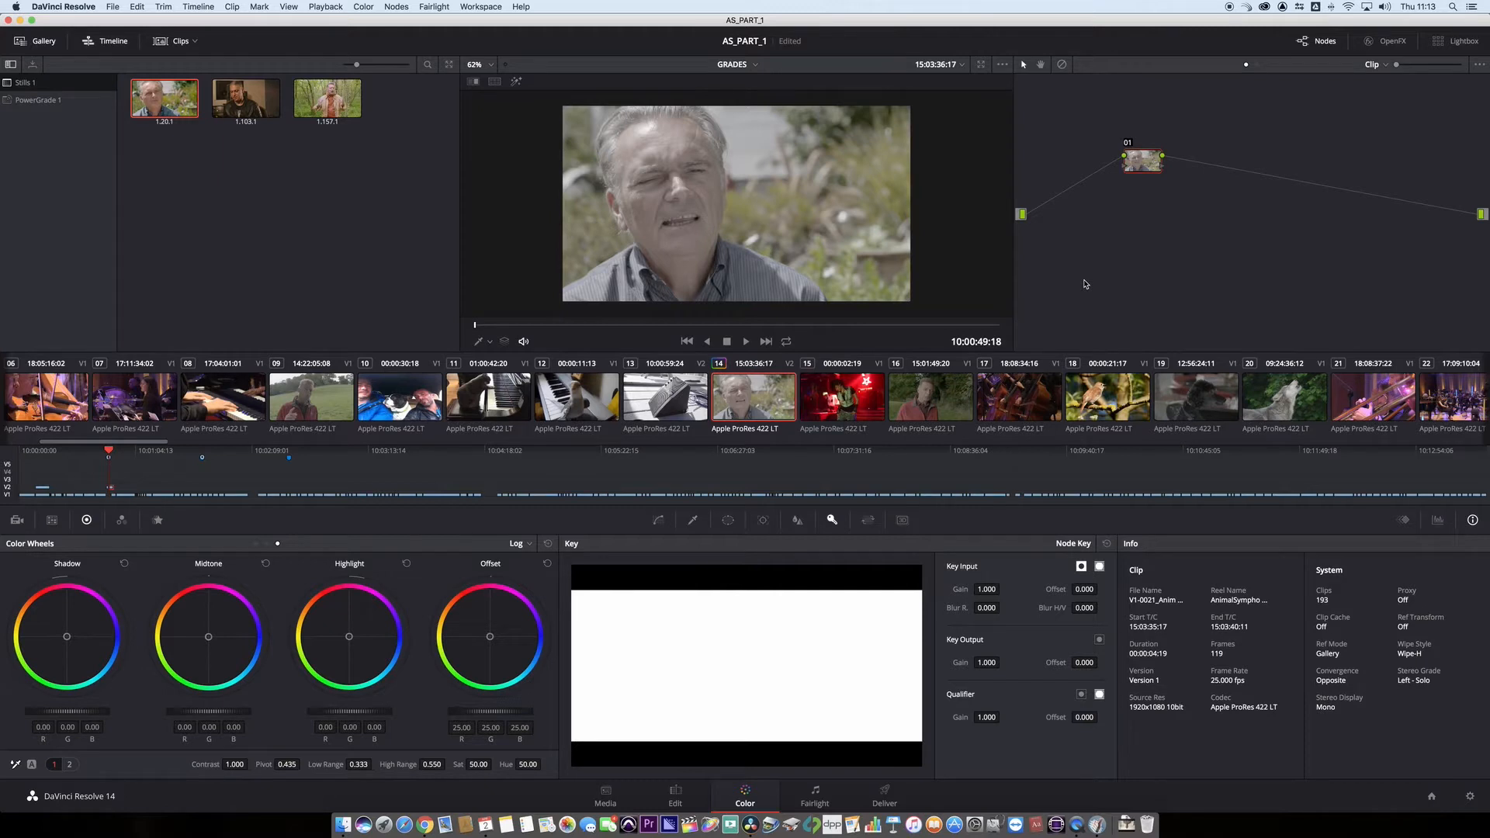
pyautogui.click(774, 327)
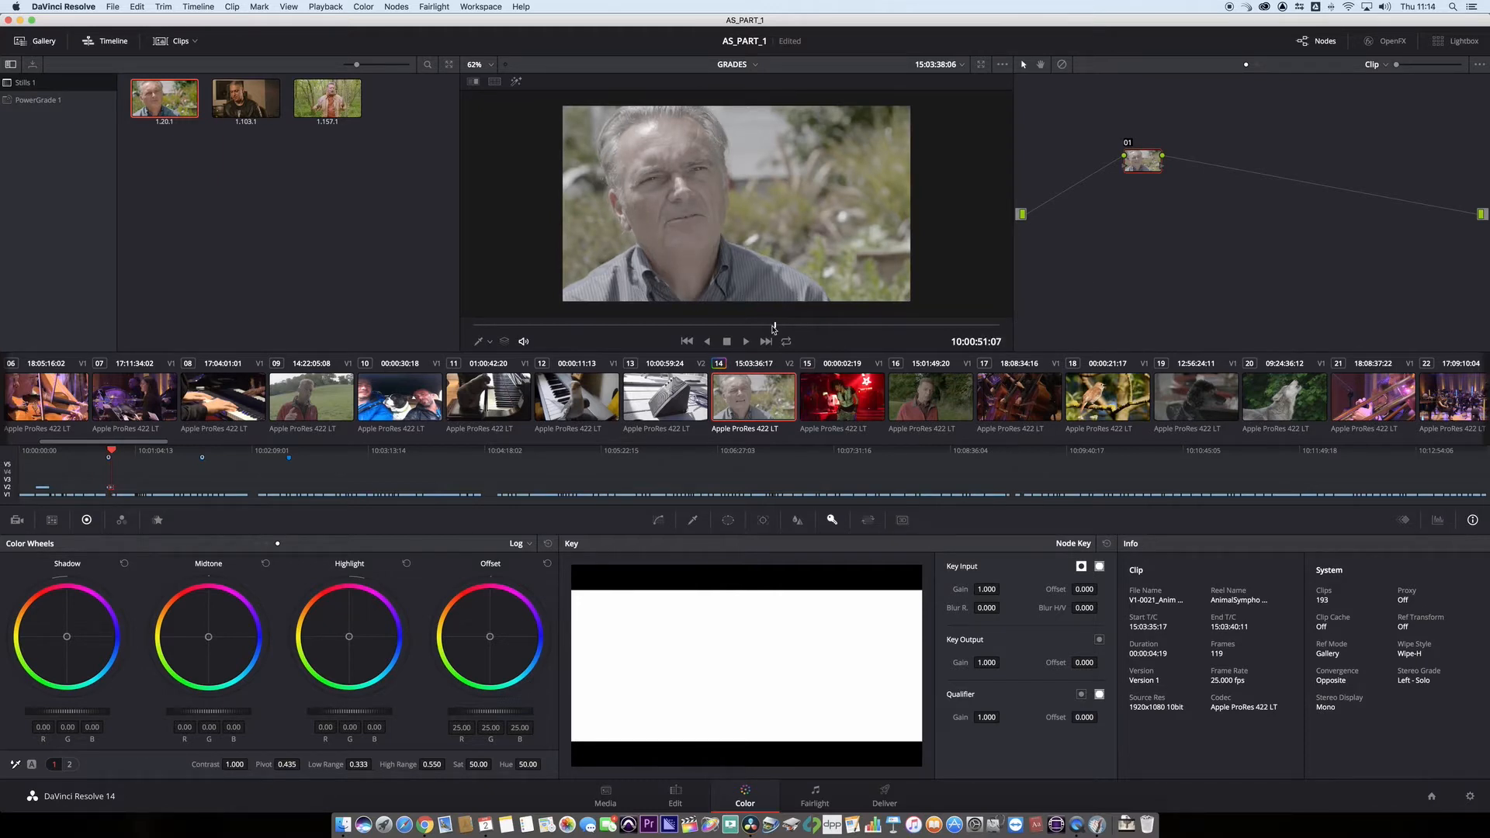
# - Show the video scopes beside the grading controls and park the interview clip at 10:00:51:04
pyautogui.press('super+shift+w')
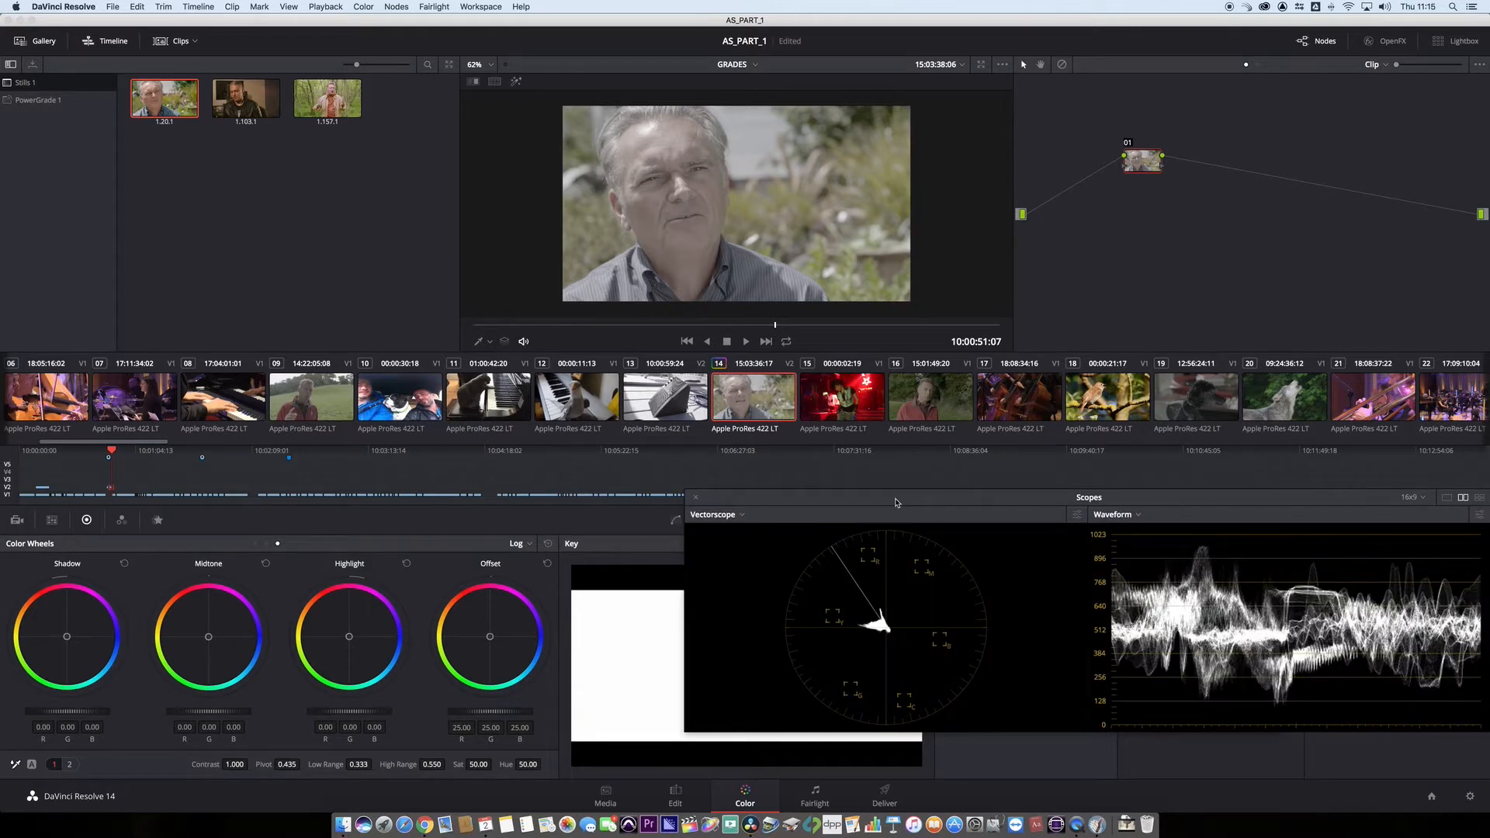
pyautogui.moveTo(895, 502); pyautogui.dragTo(897, 470)
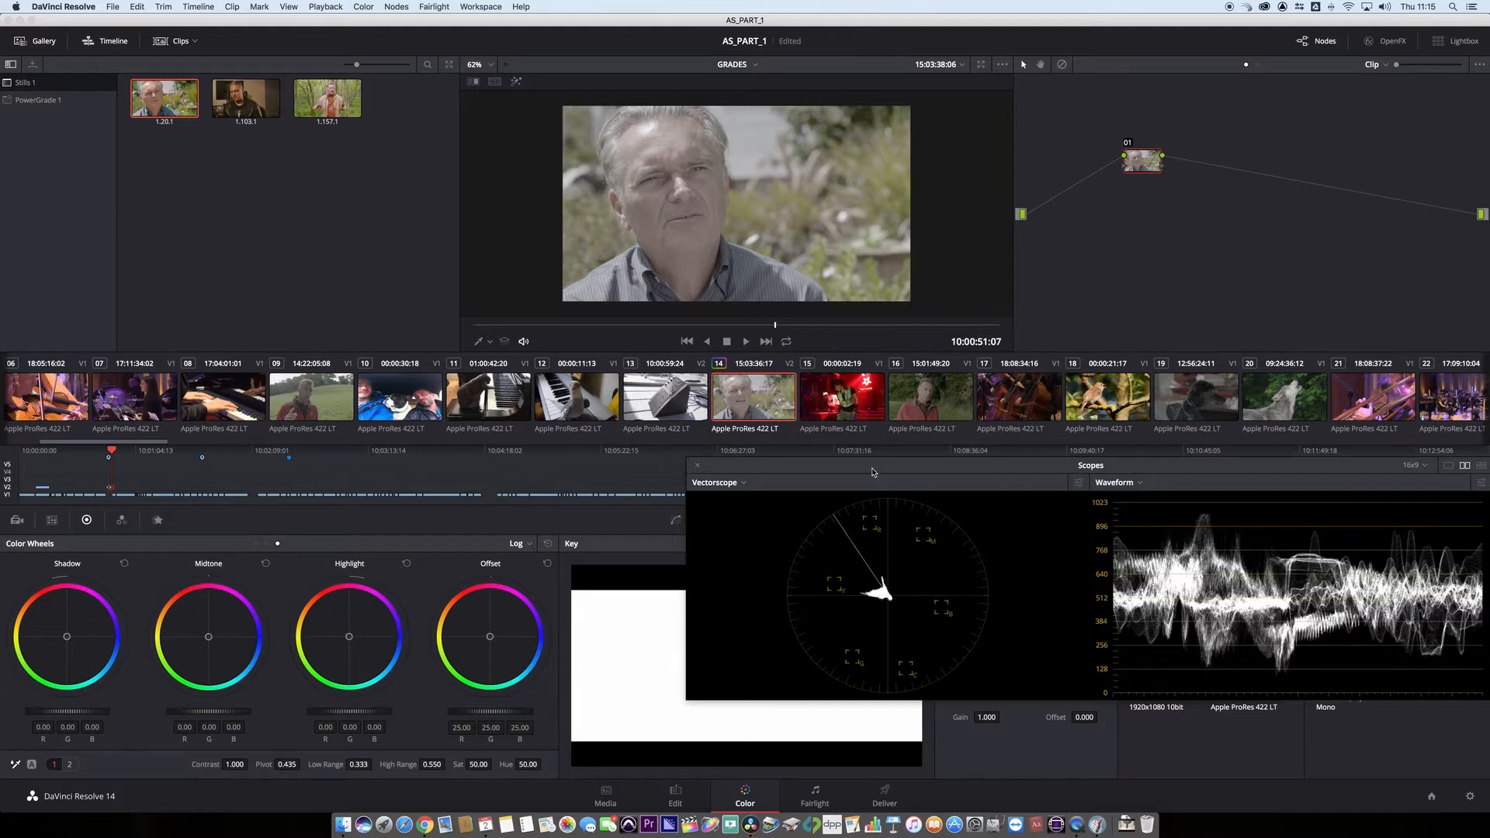
pyautogui.moveTo(871, 469); pyautogui.dragTo(883, 499)
pyautogui.moveTo(774, 325)
pyautogui.mouseDown()
pyautogui.moveTo(614, 312)
pyautogui.moveTo(822, 326)
pyautogui.moveTo(682, 323)
pyautogui.moveTo(756, 323)
pyautogui.mouseUp()
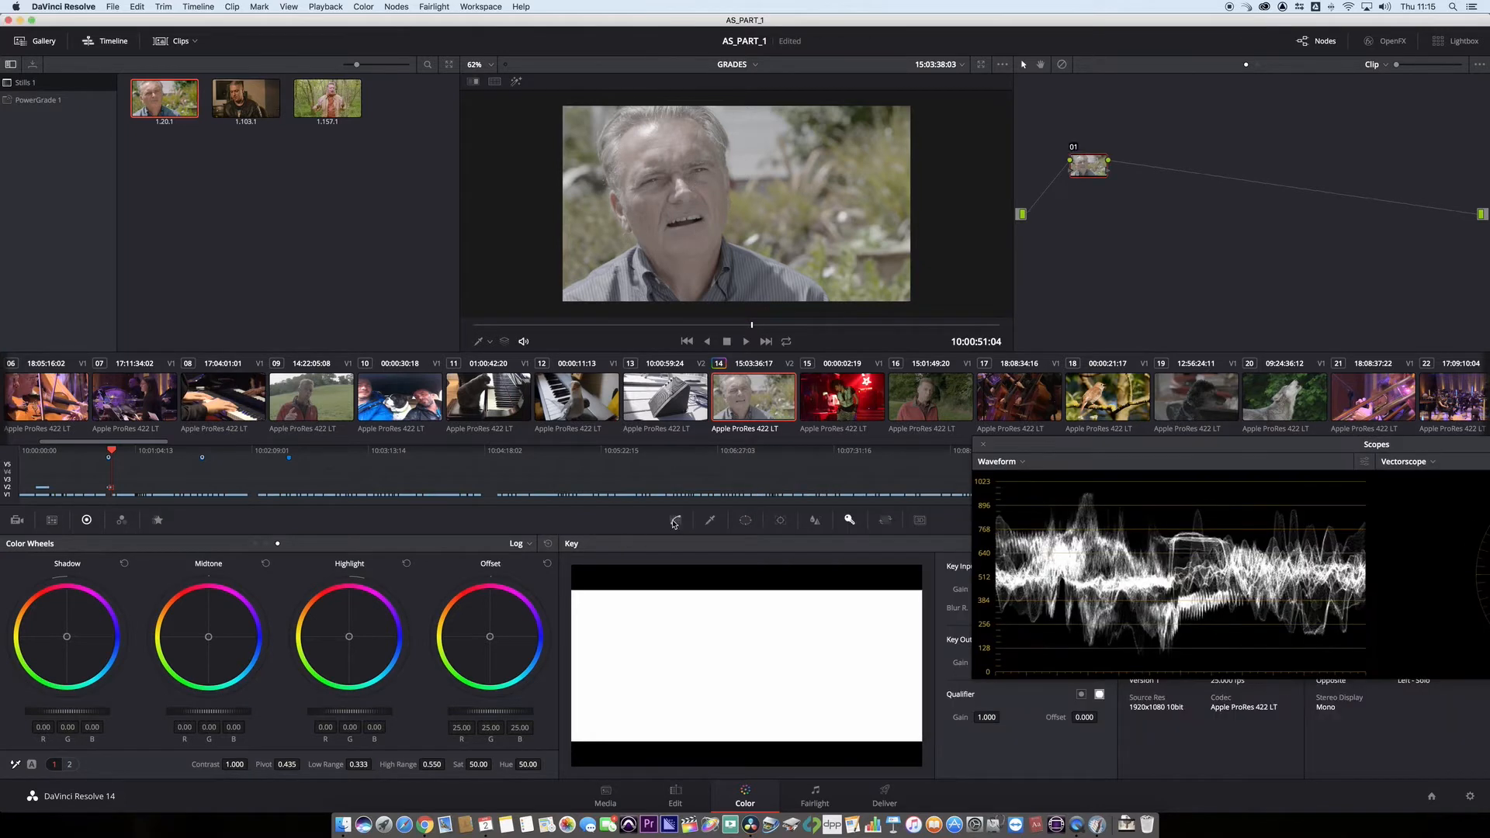
# - With the waveform in view, move the custom curve's white and black points horizontally inward to stretch the shot's tonal range
pyautogui.click(676, 520)
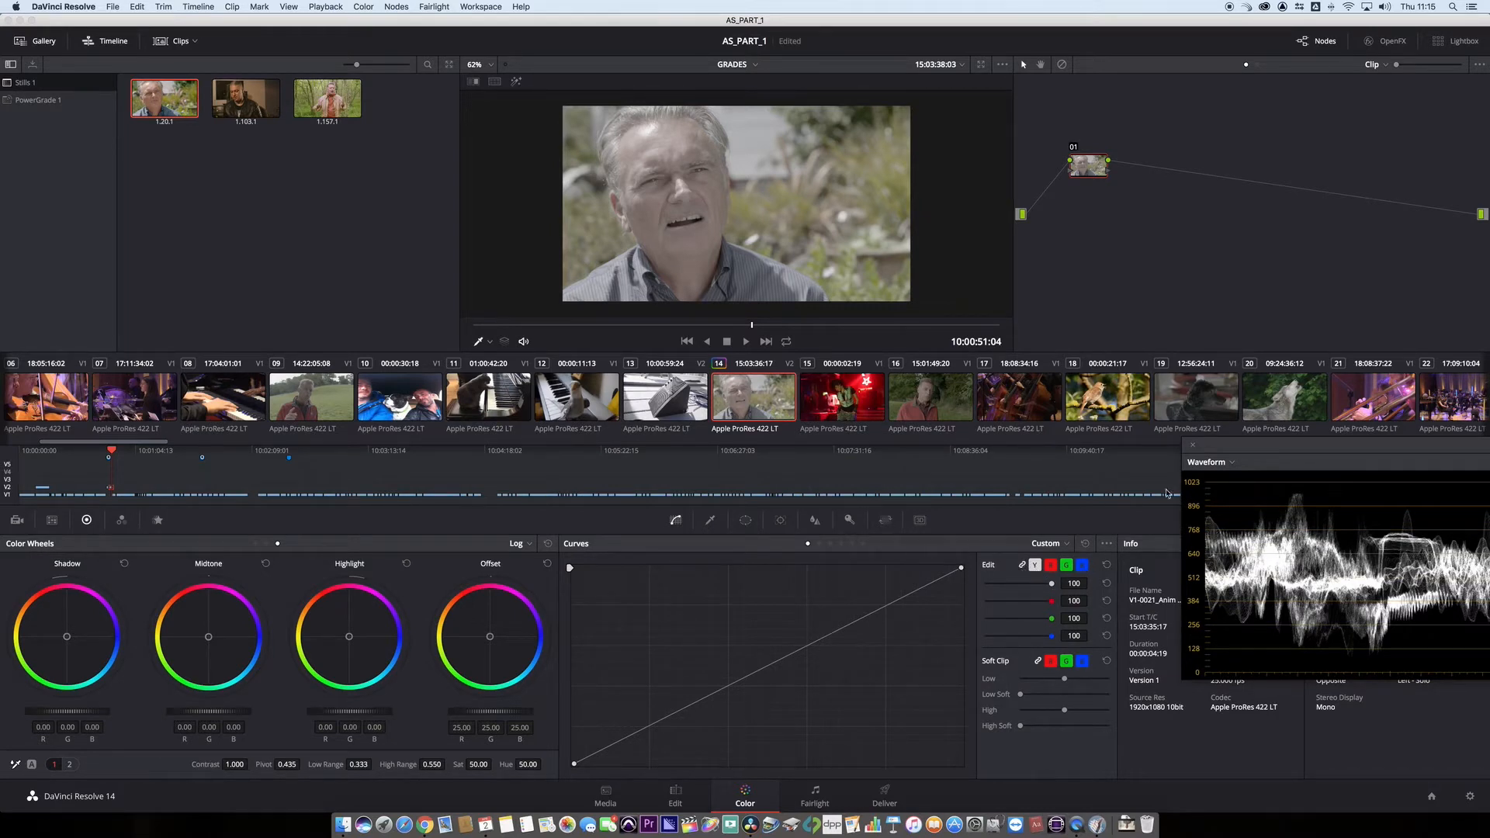
pyautogui.moveTo(1232, 448); pyautogui.dragTo(1084, 478)
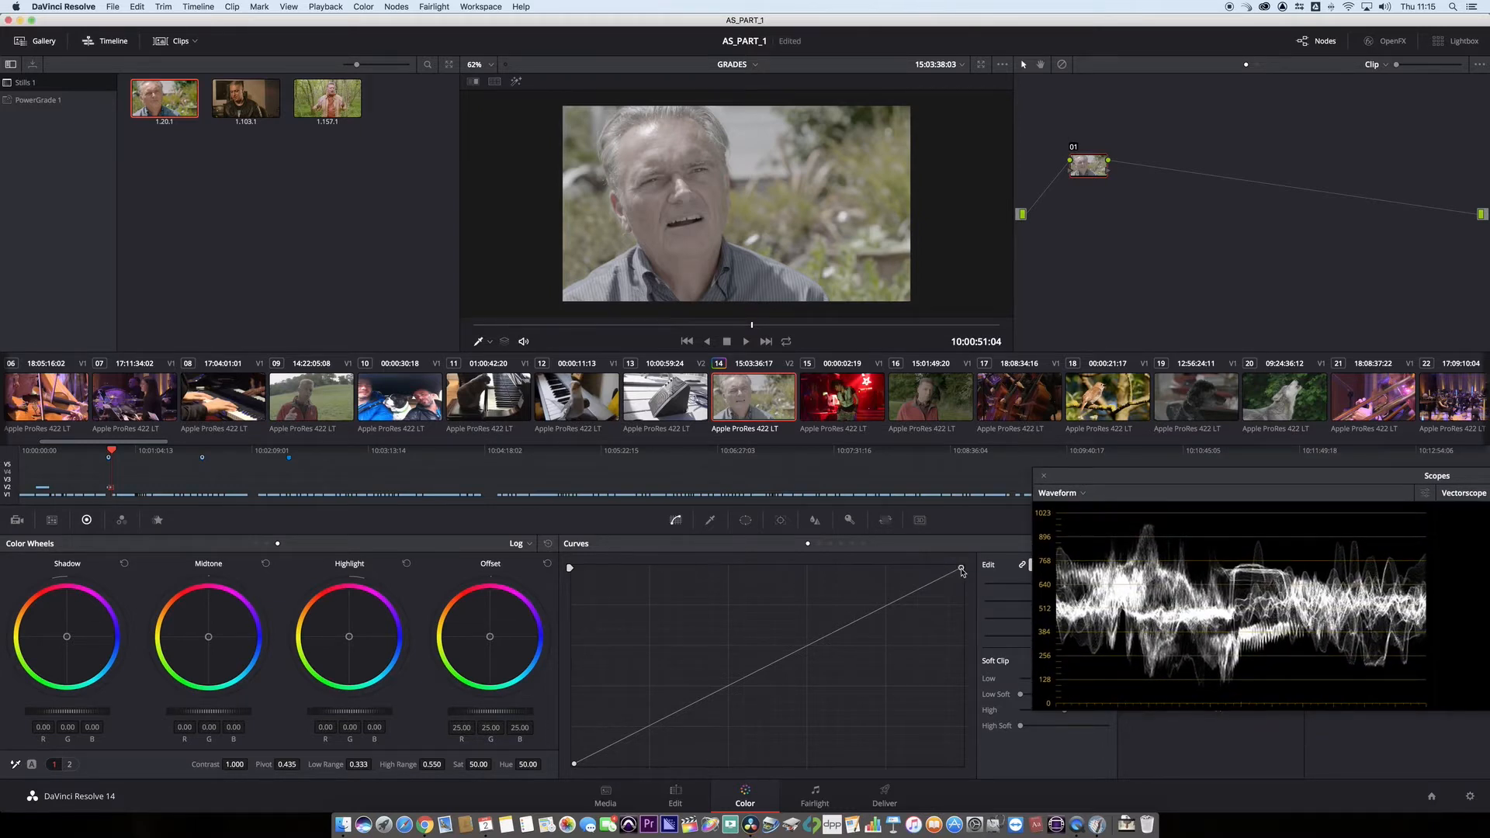
pyautogui.moveTo(962, 571)
pyautogui.mouseDown()
pyautogui.moveTo(702, 568)
pyautogui.moveTo(933, 568)
pyautogui.mouseUp()
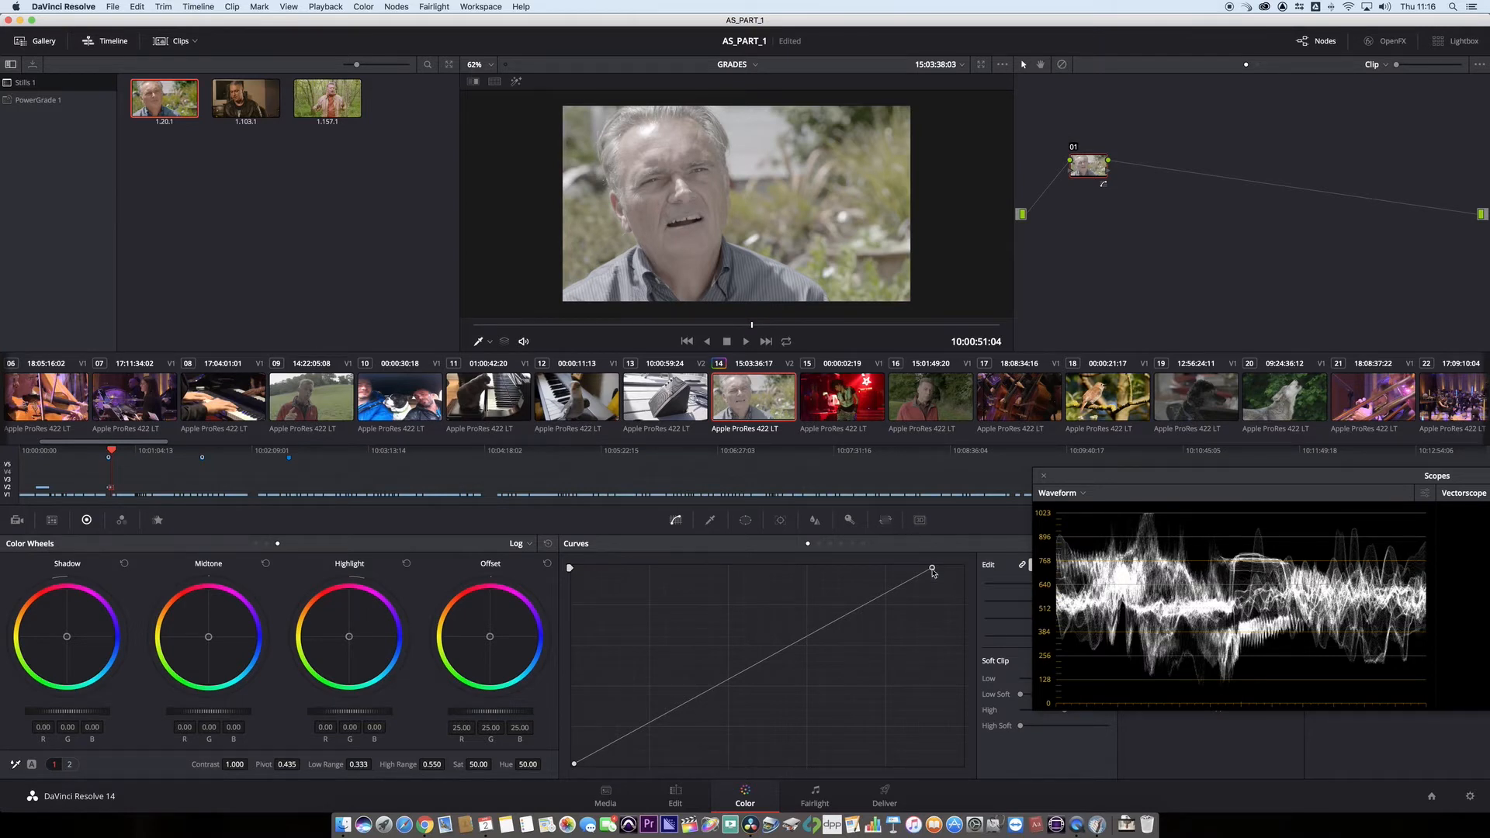
pyautogui.moveTo(933, 571); pyautogui.dragTo(923, 570)
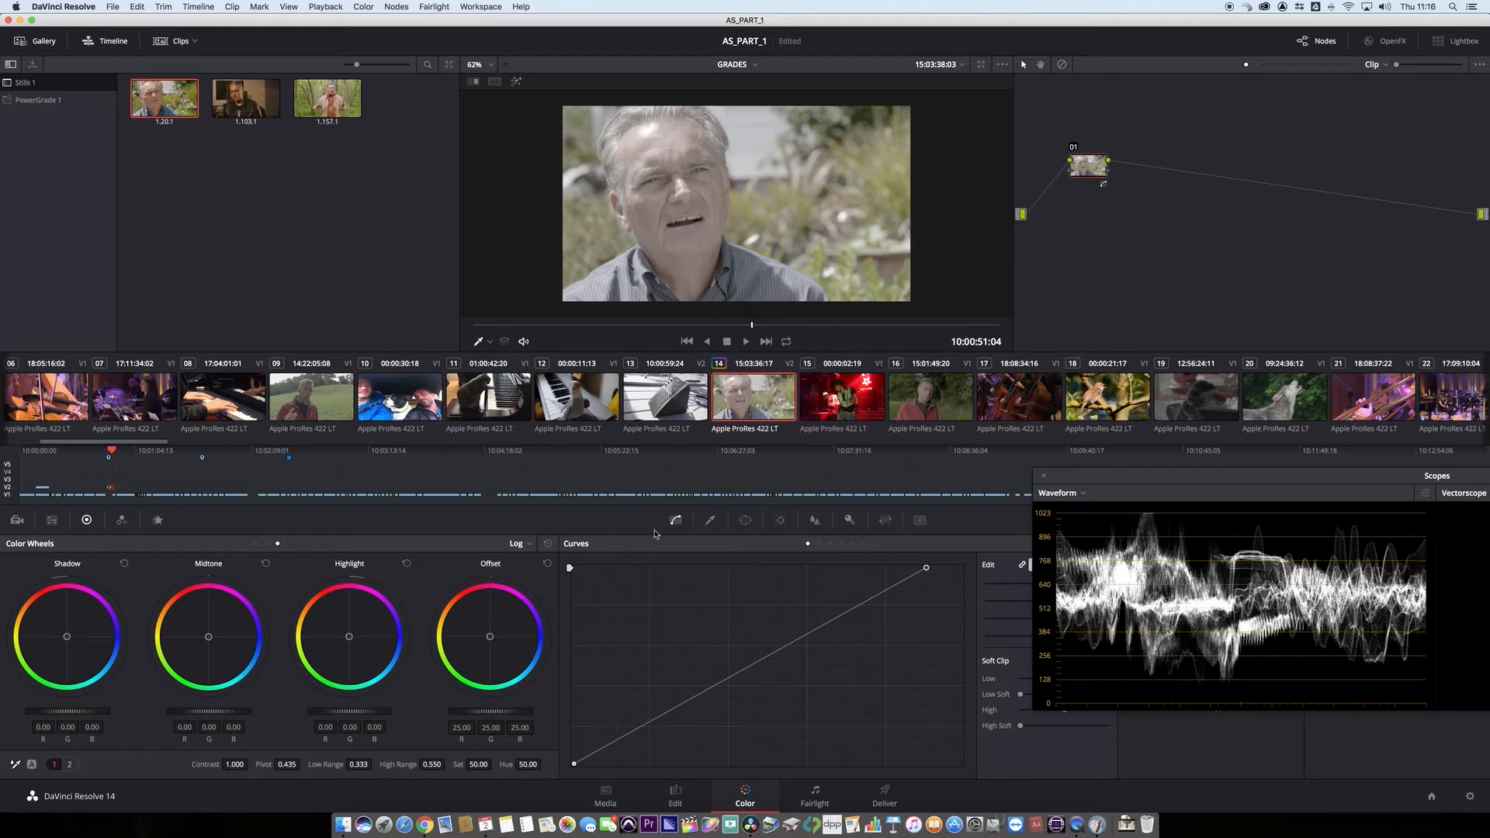
pyautogui.moveTo(575, 767); pyautogui.dragTo(596, 766)
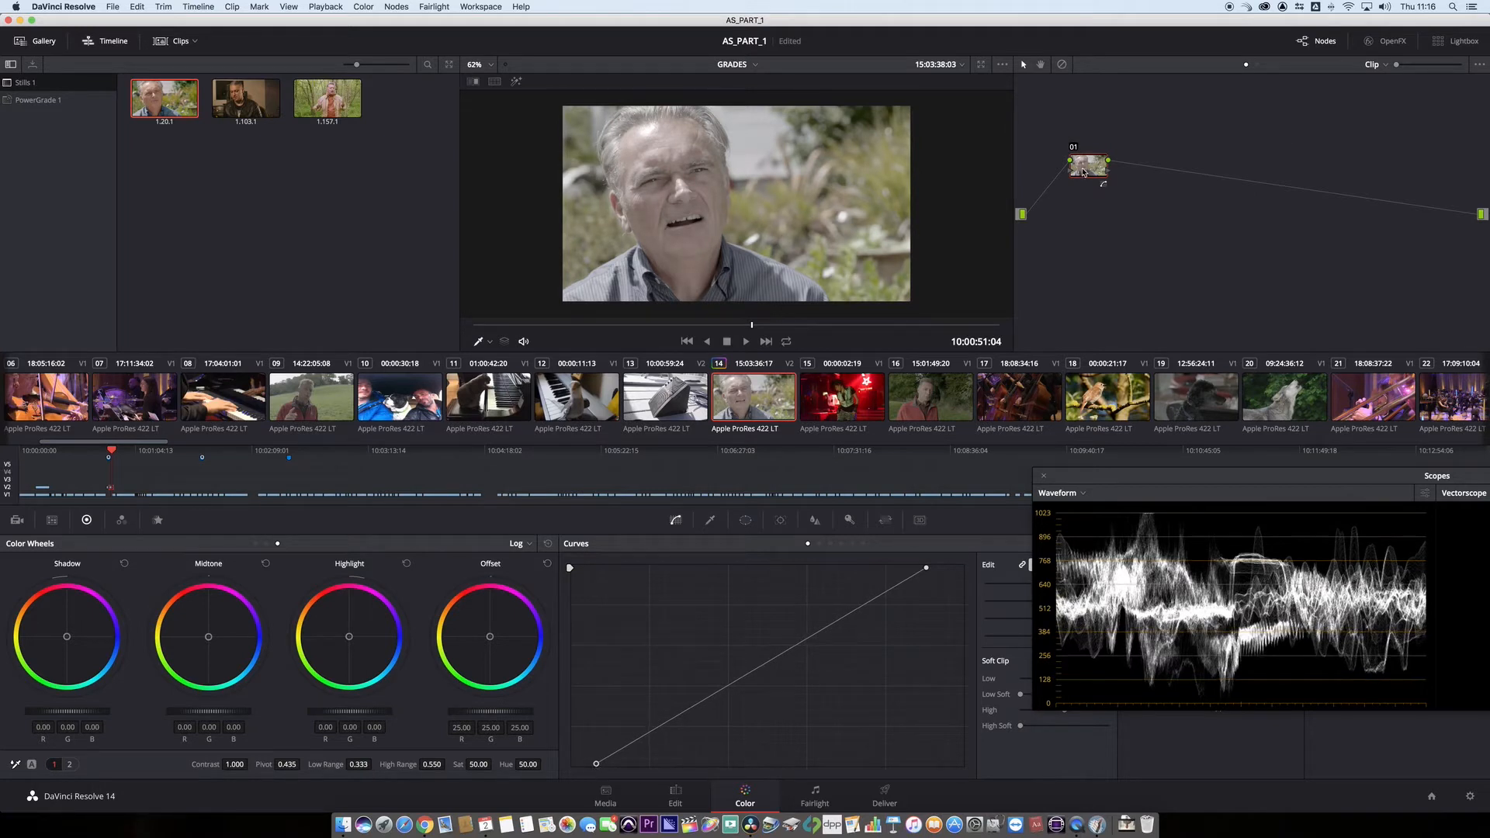
# - Label the first node CURVES
pyautogui.moveTo(1087, 171); pyautogui.dragTo(1077, 166)
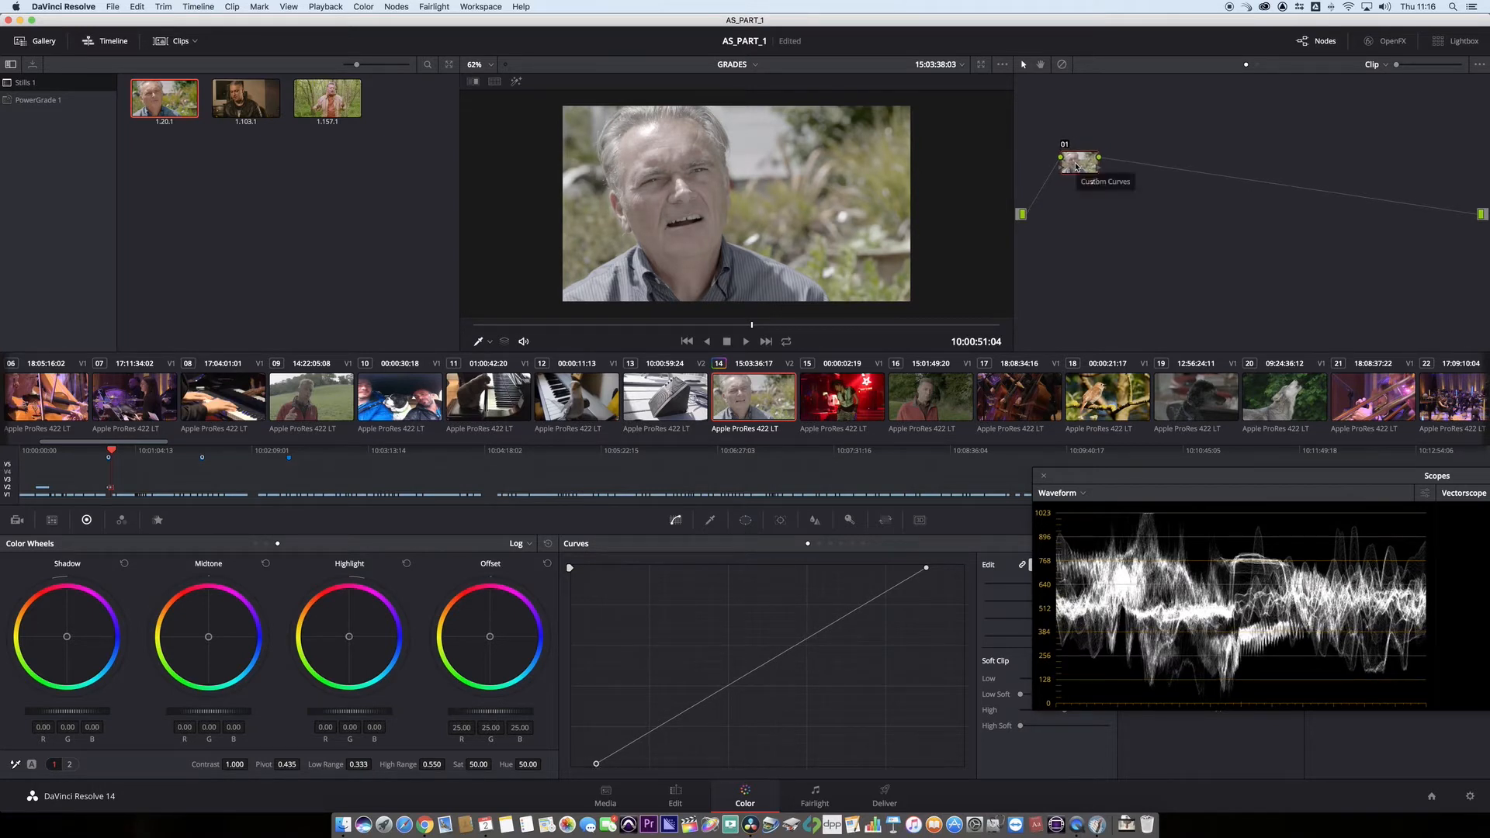
pyautogui.rightClick(1076, 165)
pyautogui.moveTo(1111, 201)
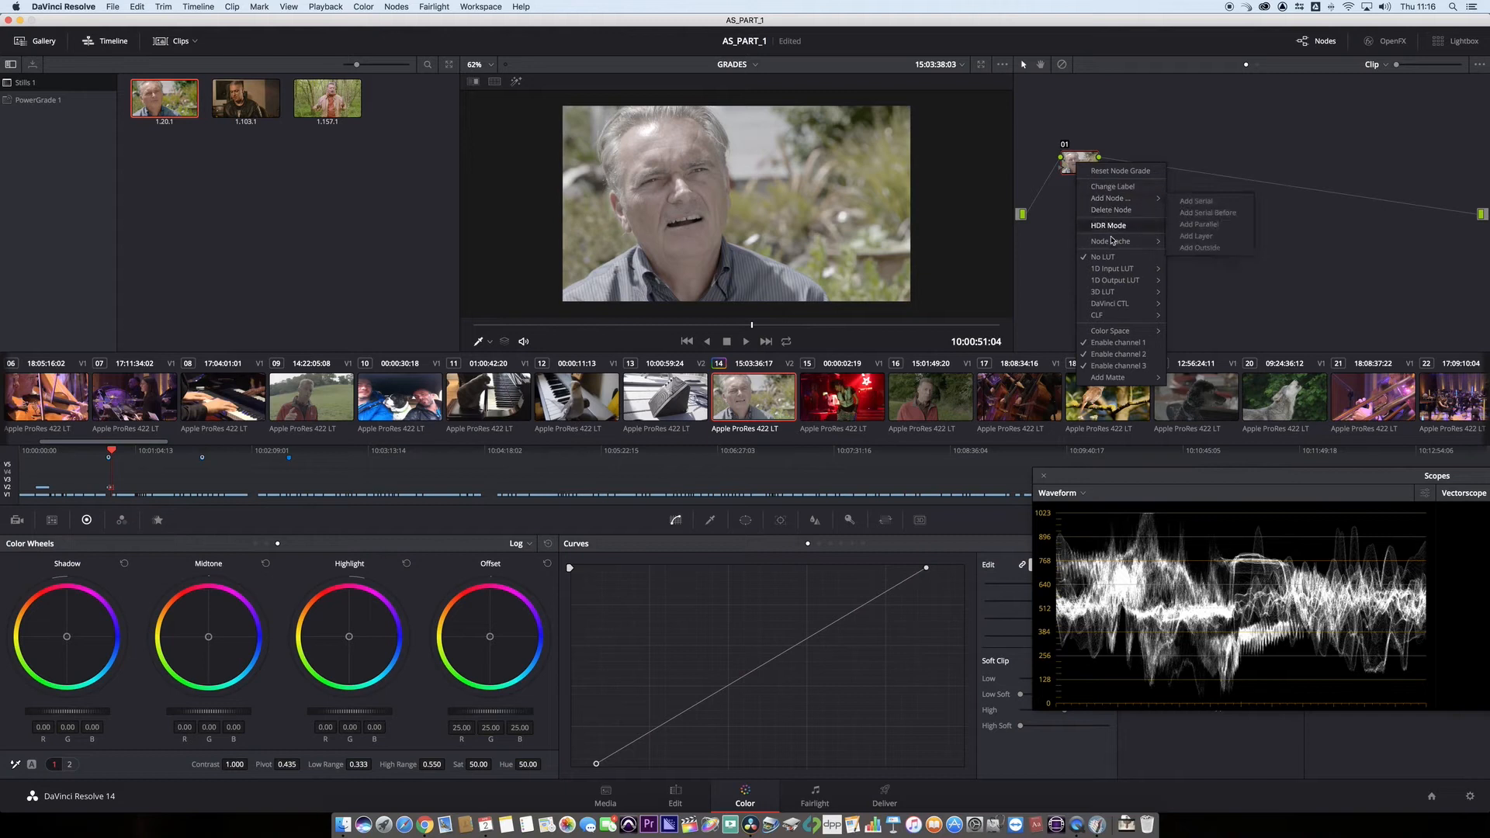
pyautogui.click(1120, 189)
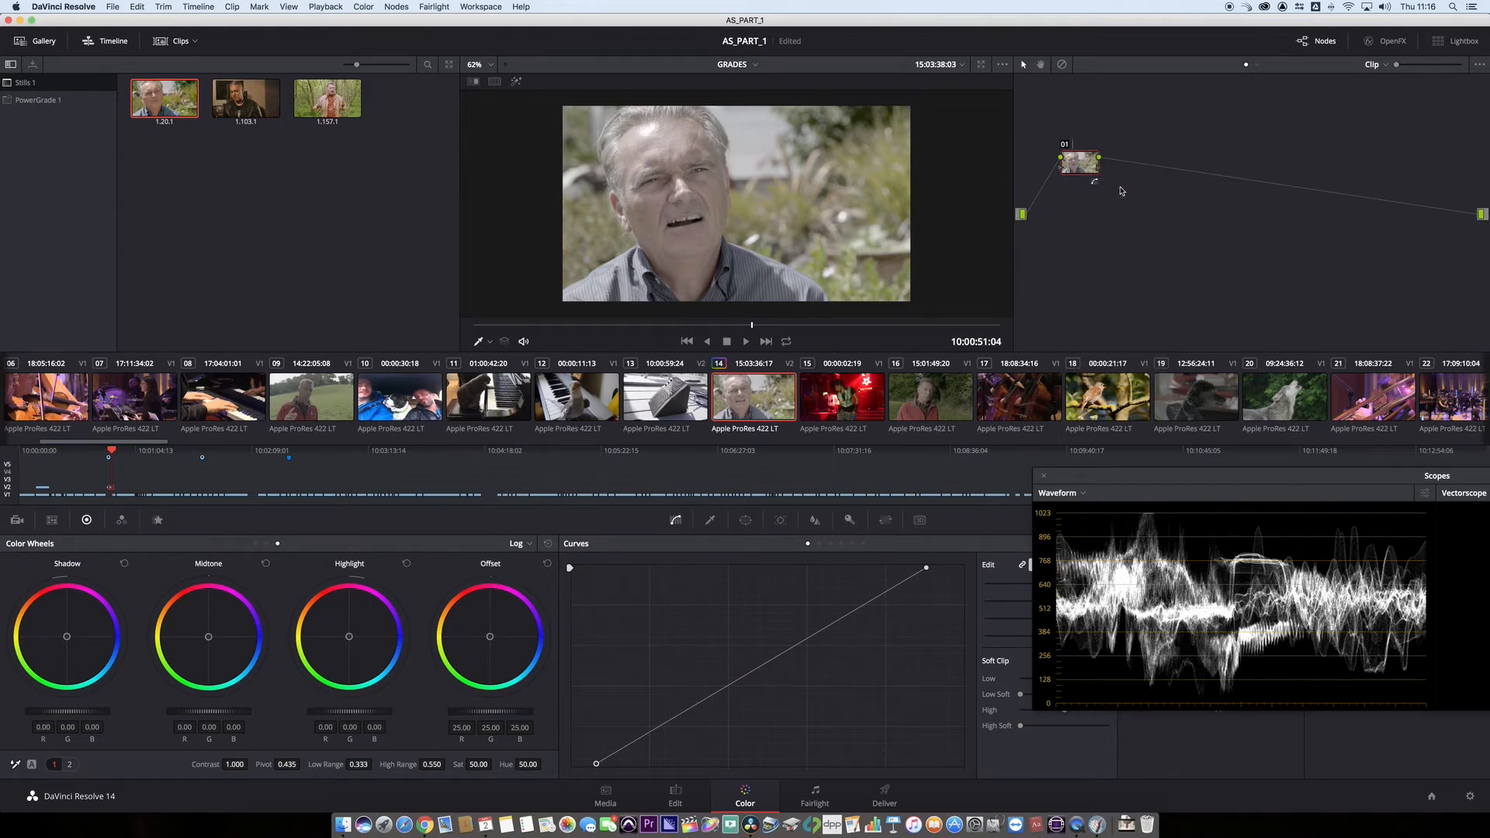
pyautogui.write('CURVES')
pyautogui.moveTo(1081, 147); pyautogui.dragTo(1062, 161)
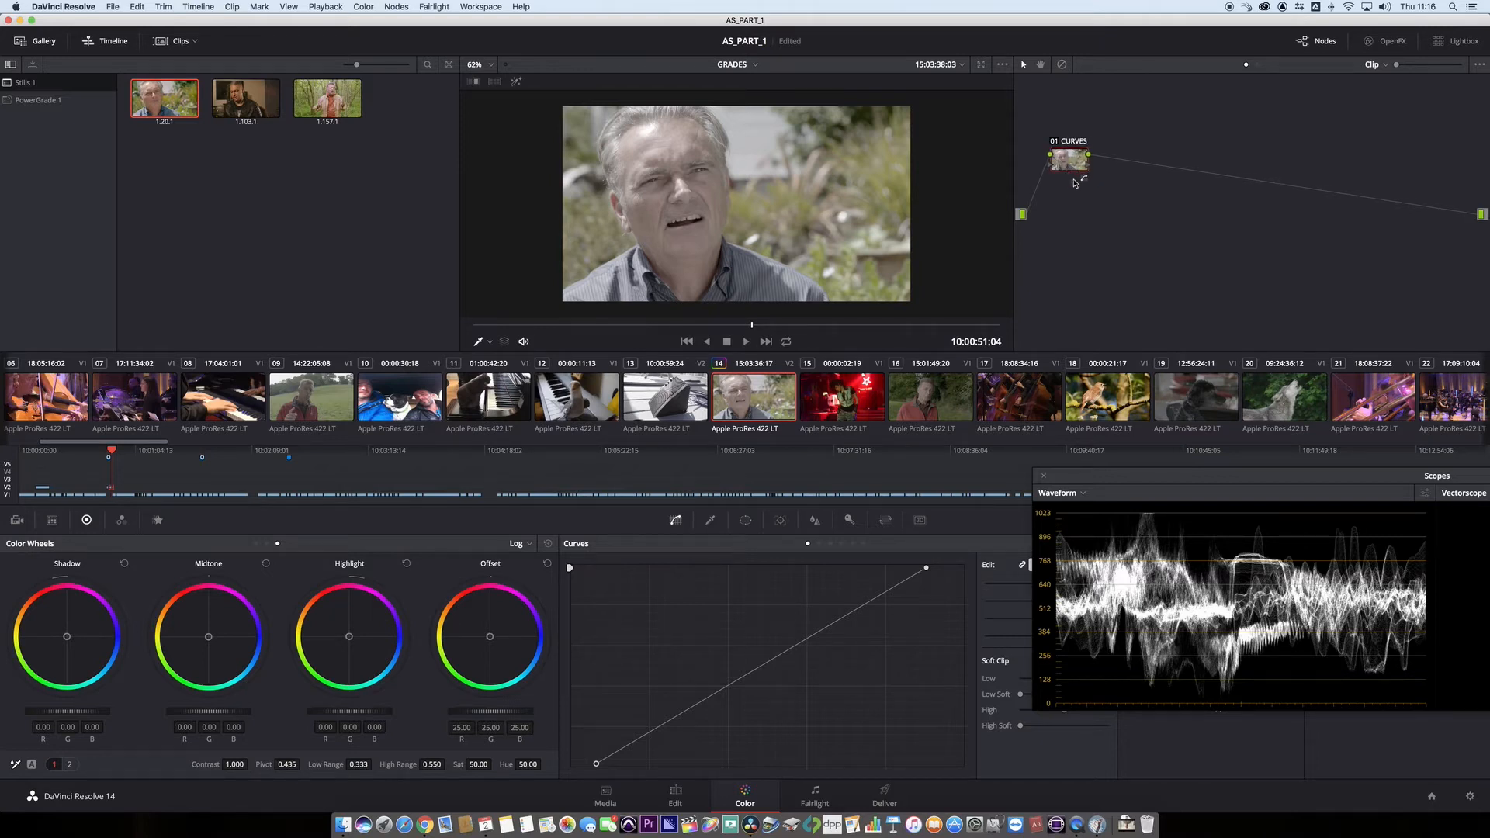
# - Add a serial node after CURVES and raise its saturation to 81.90 while monitoring the vectorscope
pyautogui.hotkey('alt', 's')
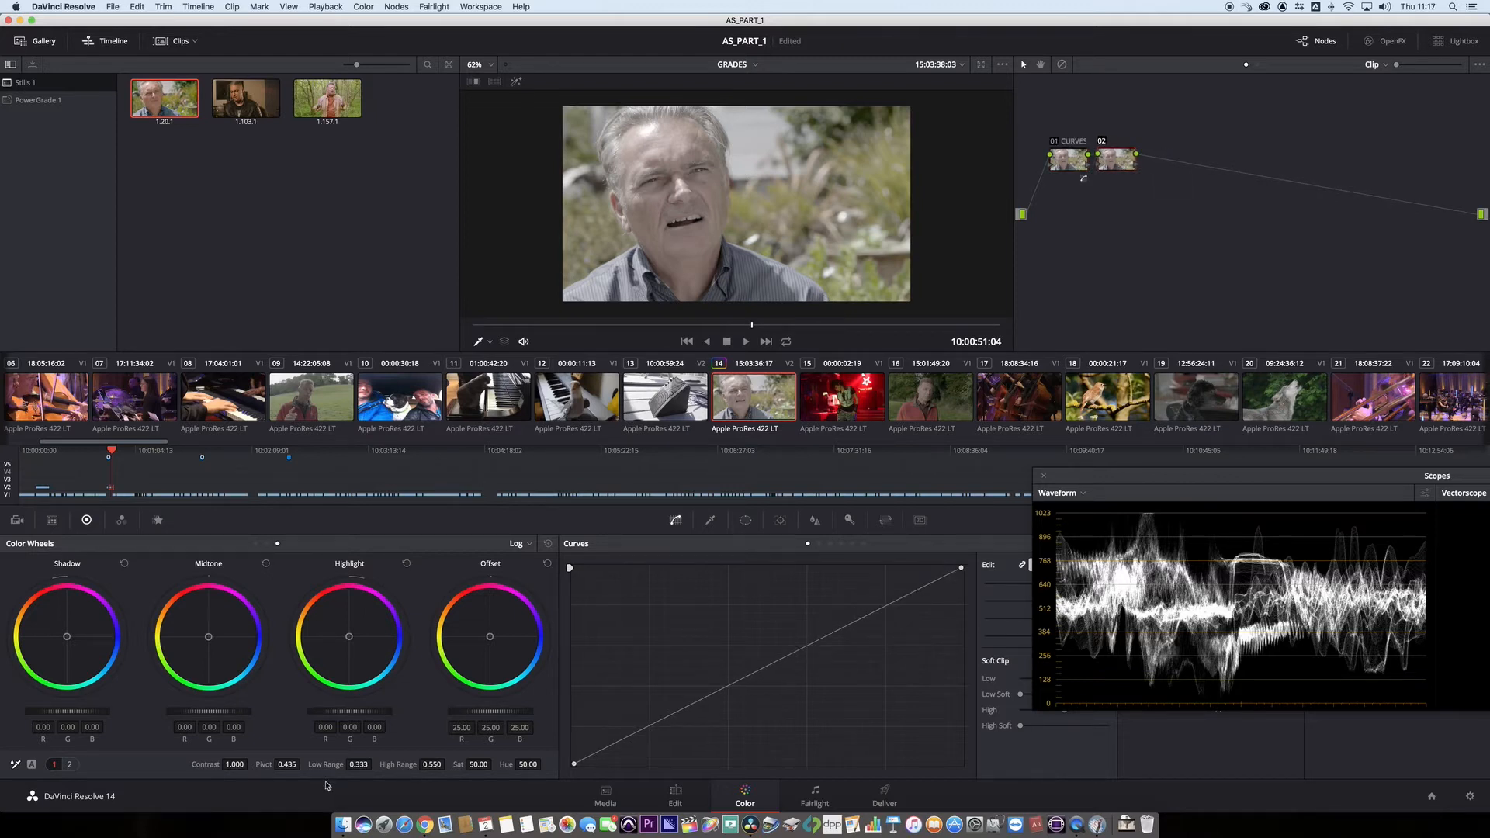
pyautogui.click(1048, 500)
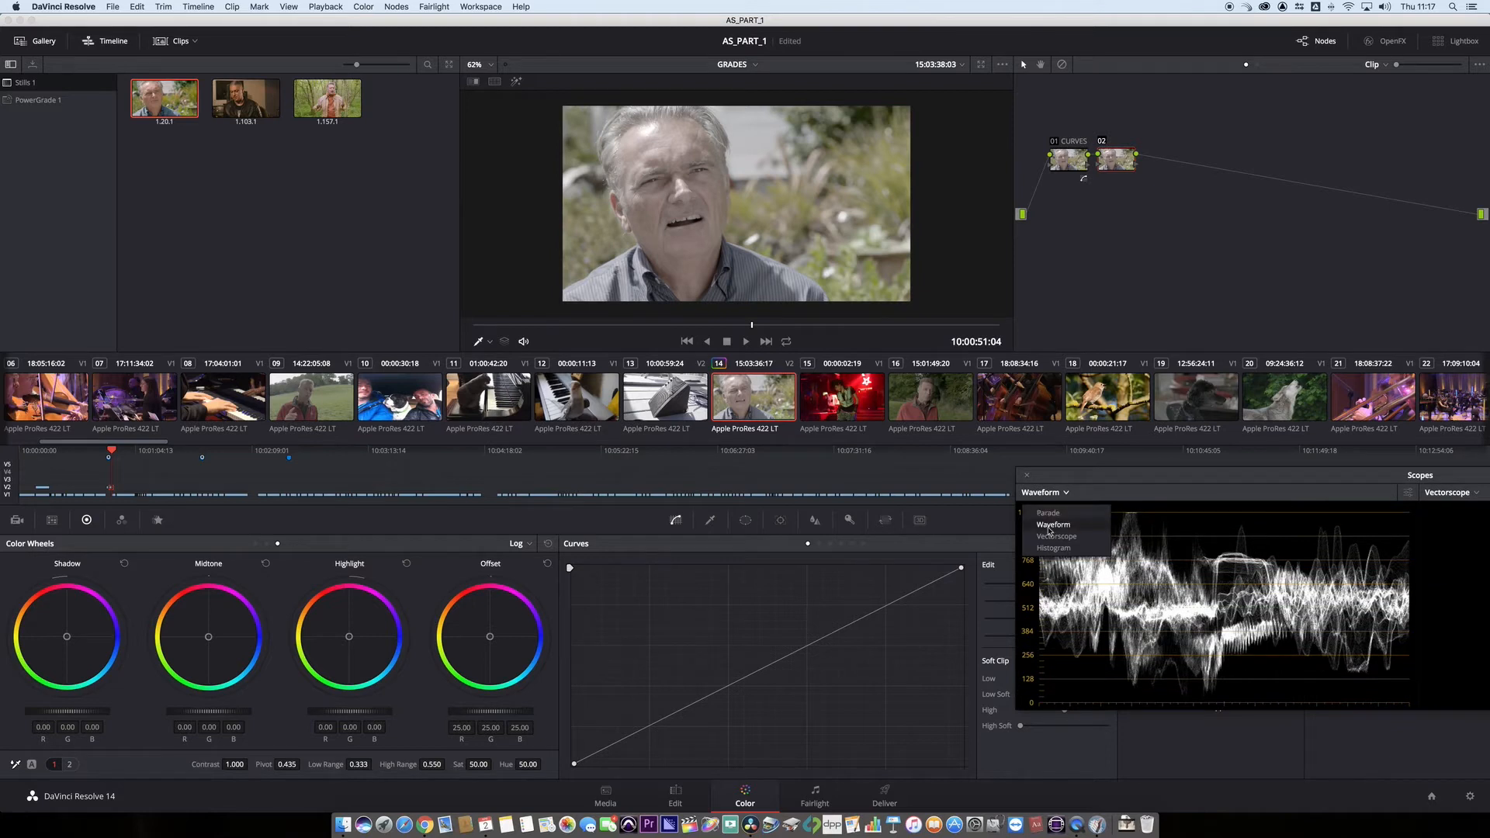
pyautogui.click(1054, 537)
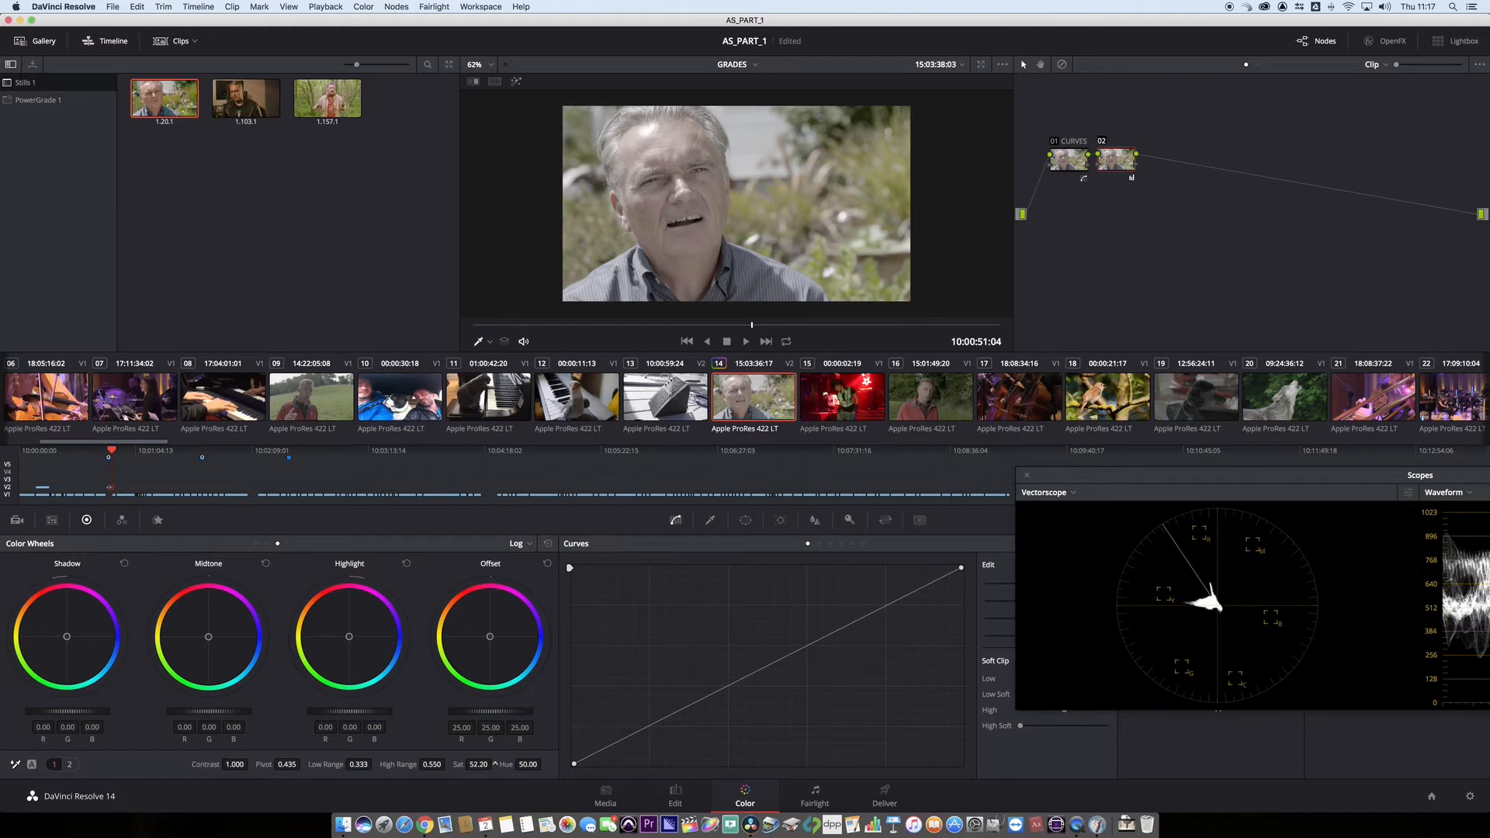
pyautogui.moveTo(494, 765); pyautogui.dragTo(495, 765)
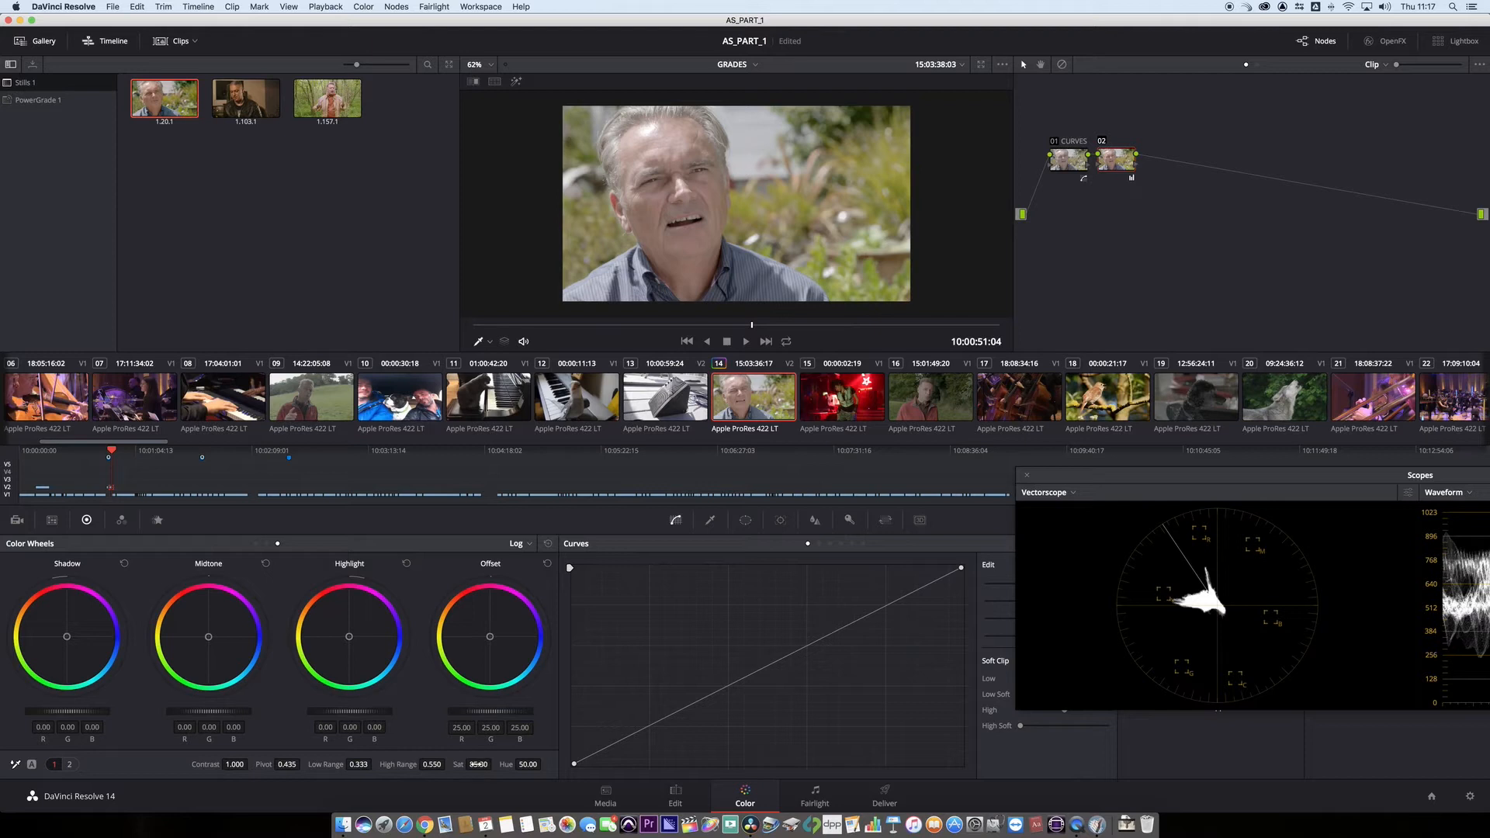
pyautogui.moveTo(494, 765); pyautogui.dragTo(494, 765)
pyautogui.moveTo(1130, 476); pyautogui.dragTo(1106, 482)
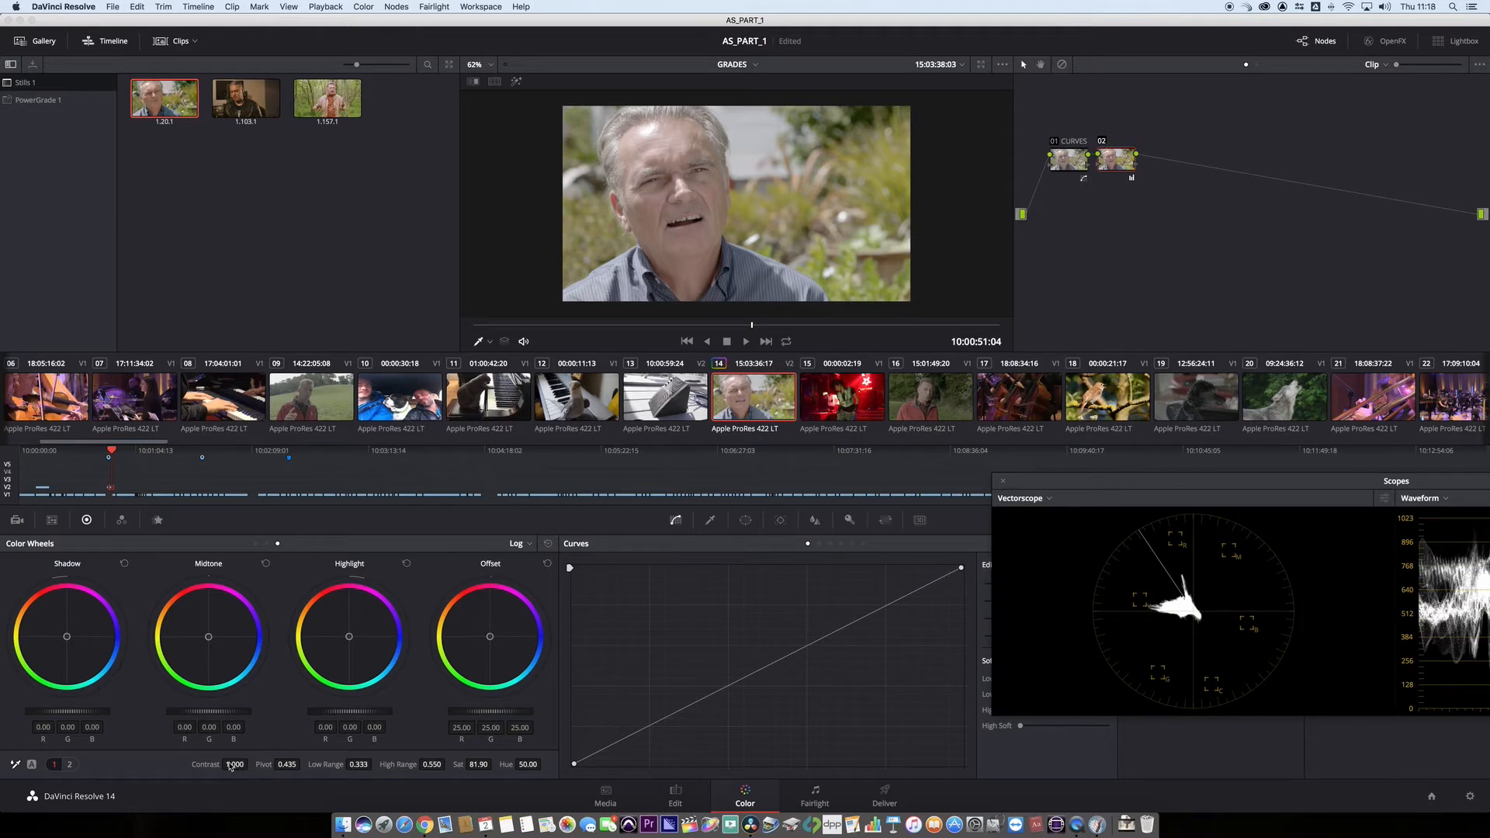
# - Display the waveform in the first scope and raise the second node's contrast to 1.094
pyautogui.click(1019, 499)
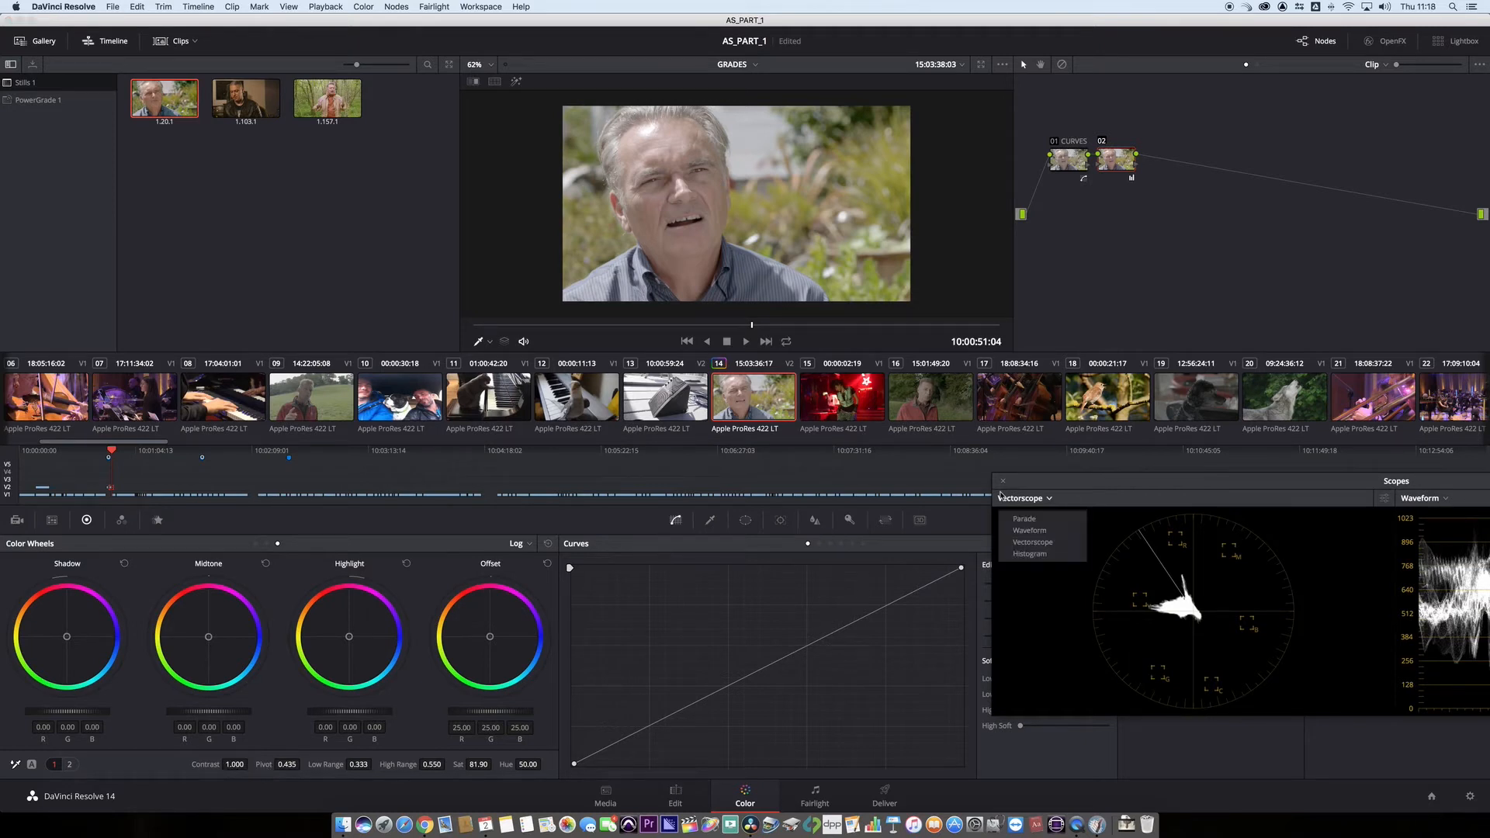
pyautogui.click(1030, 538)
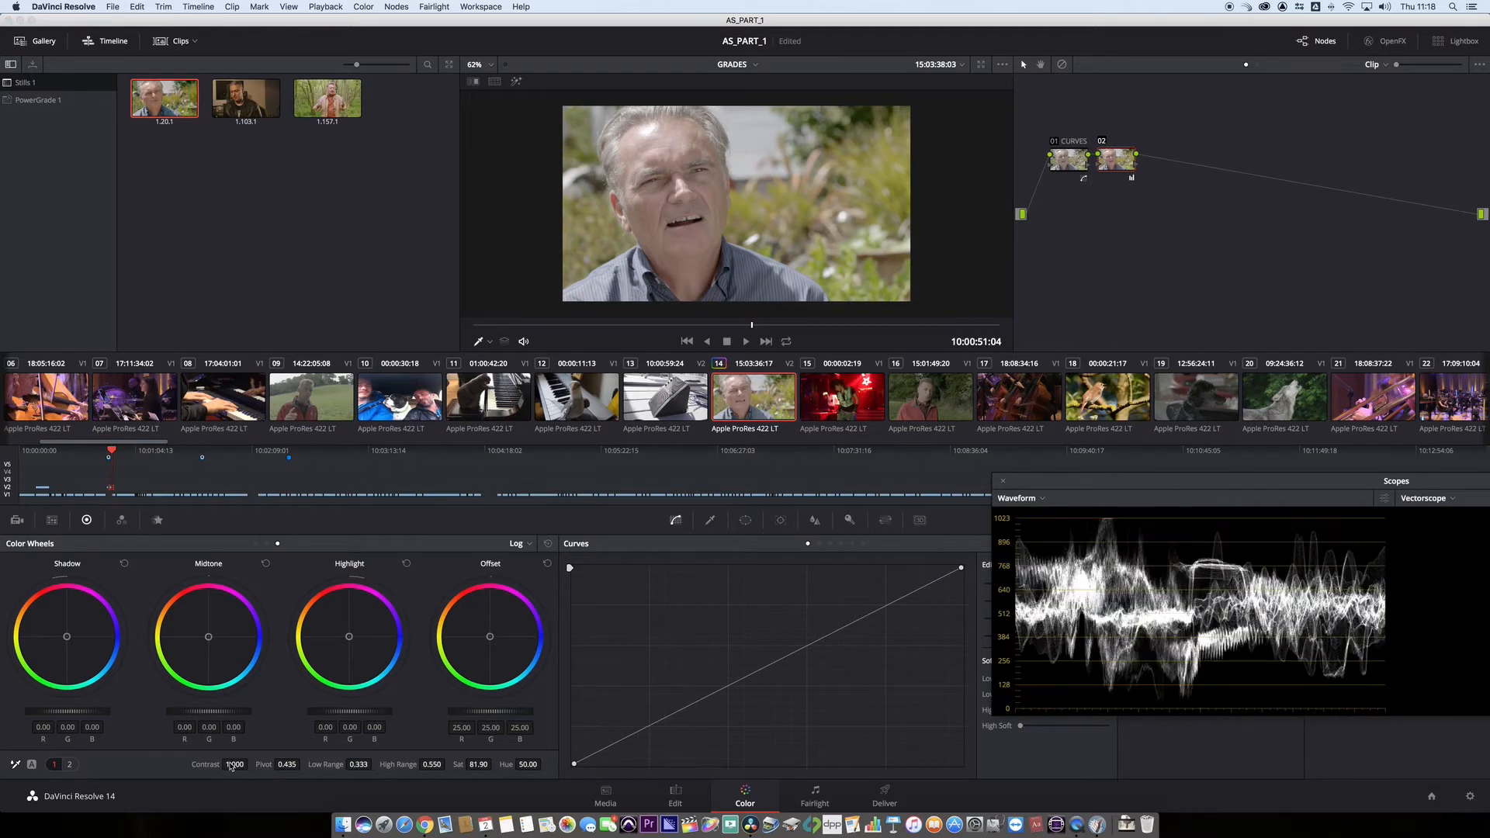
pyautogui.moveTo(233, 767); pyautogui.dragTo(251, 765)
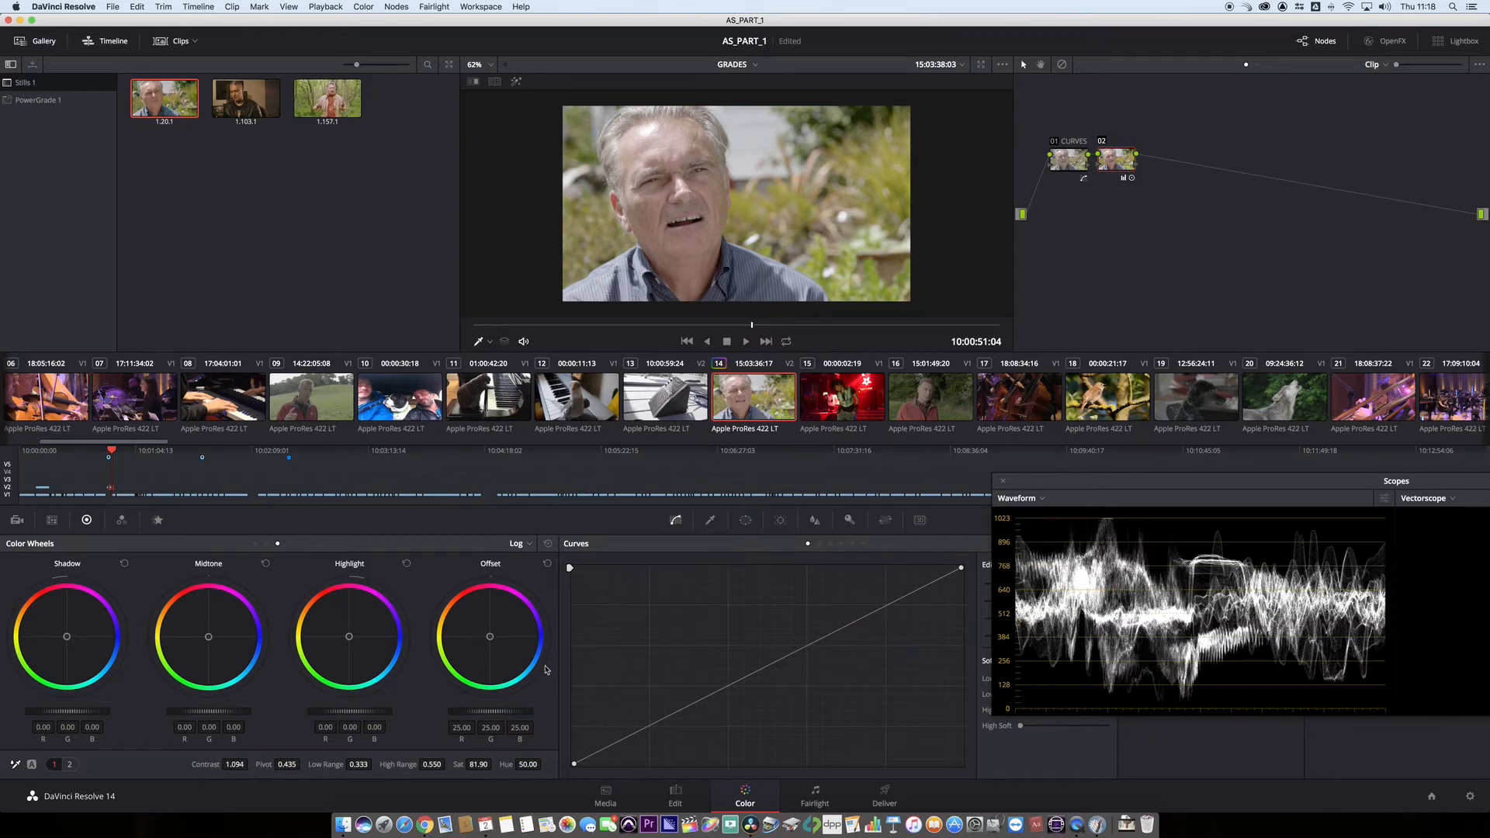
# - Turn on looped playback to review the graded clip, park it at 10:00:51:08, and set the first scope to Vectorscope
pyautogui.click(786, 342)
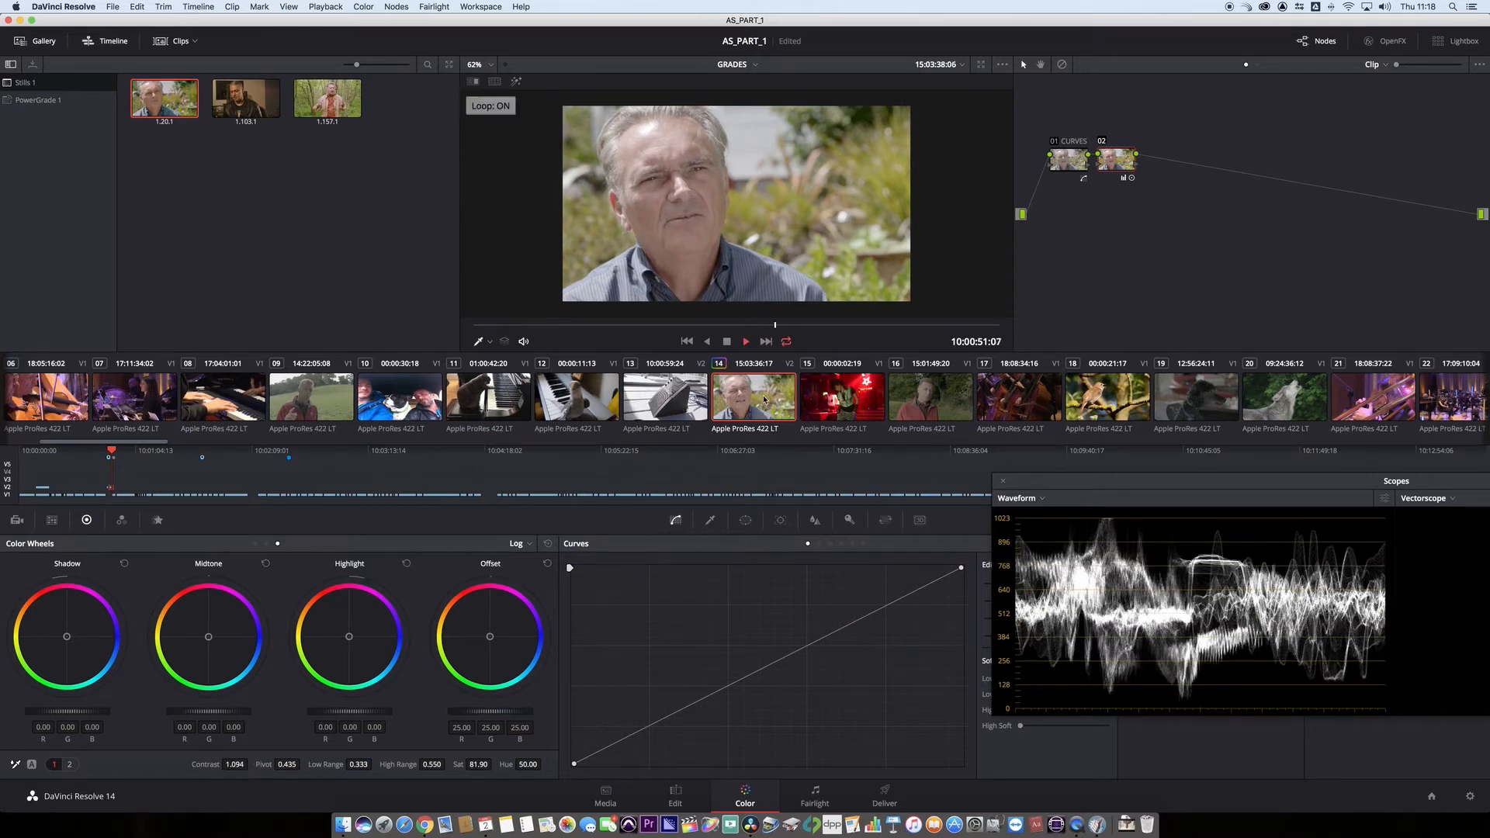
pyautogui.press('space')
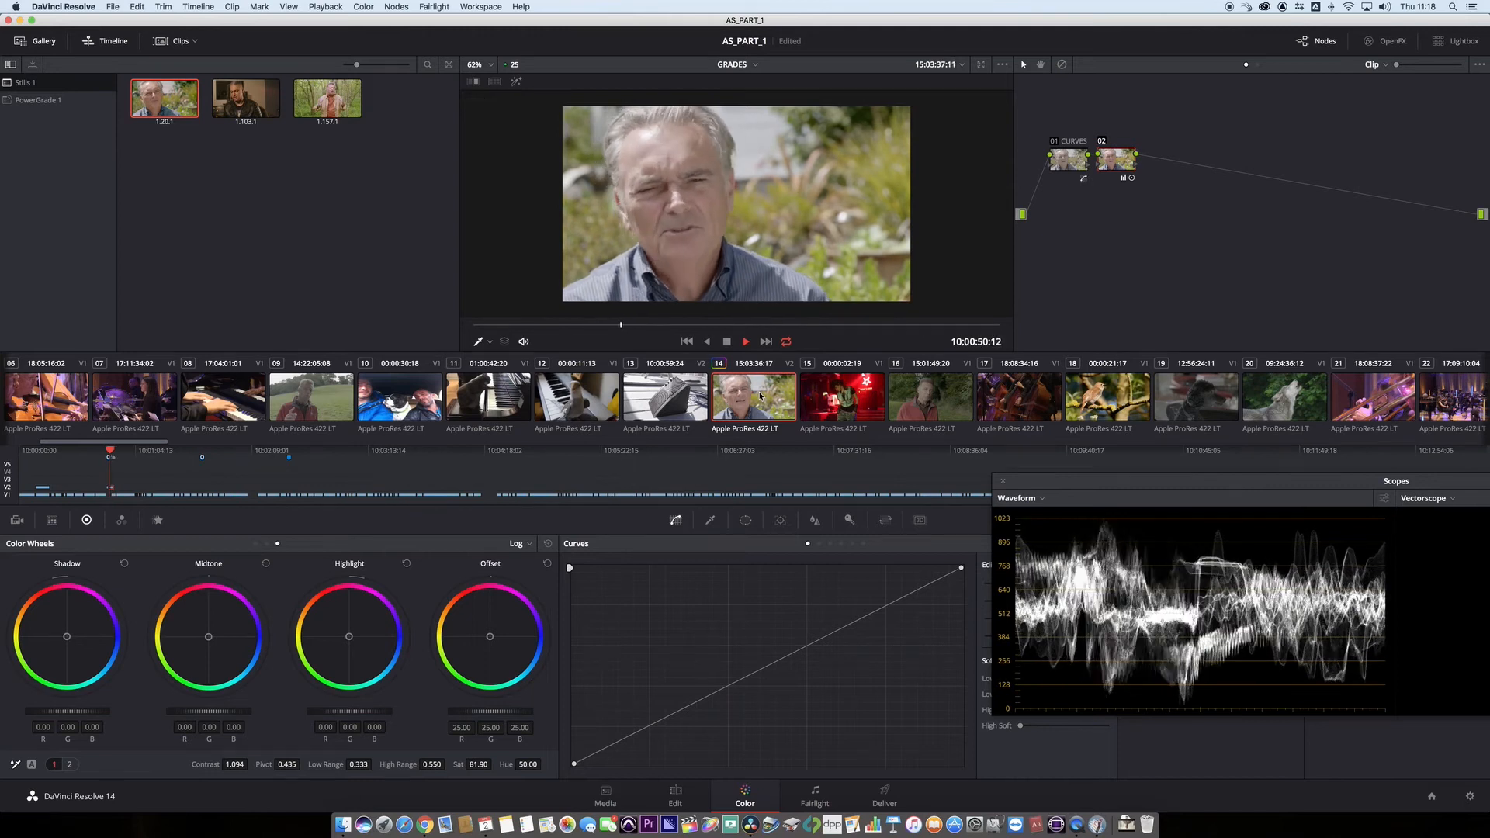
pyautogui.press('space')
pyautogui.moveTo(780, 326); pyautogui.dragTo(791, 326)
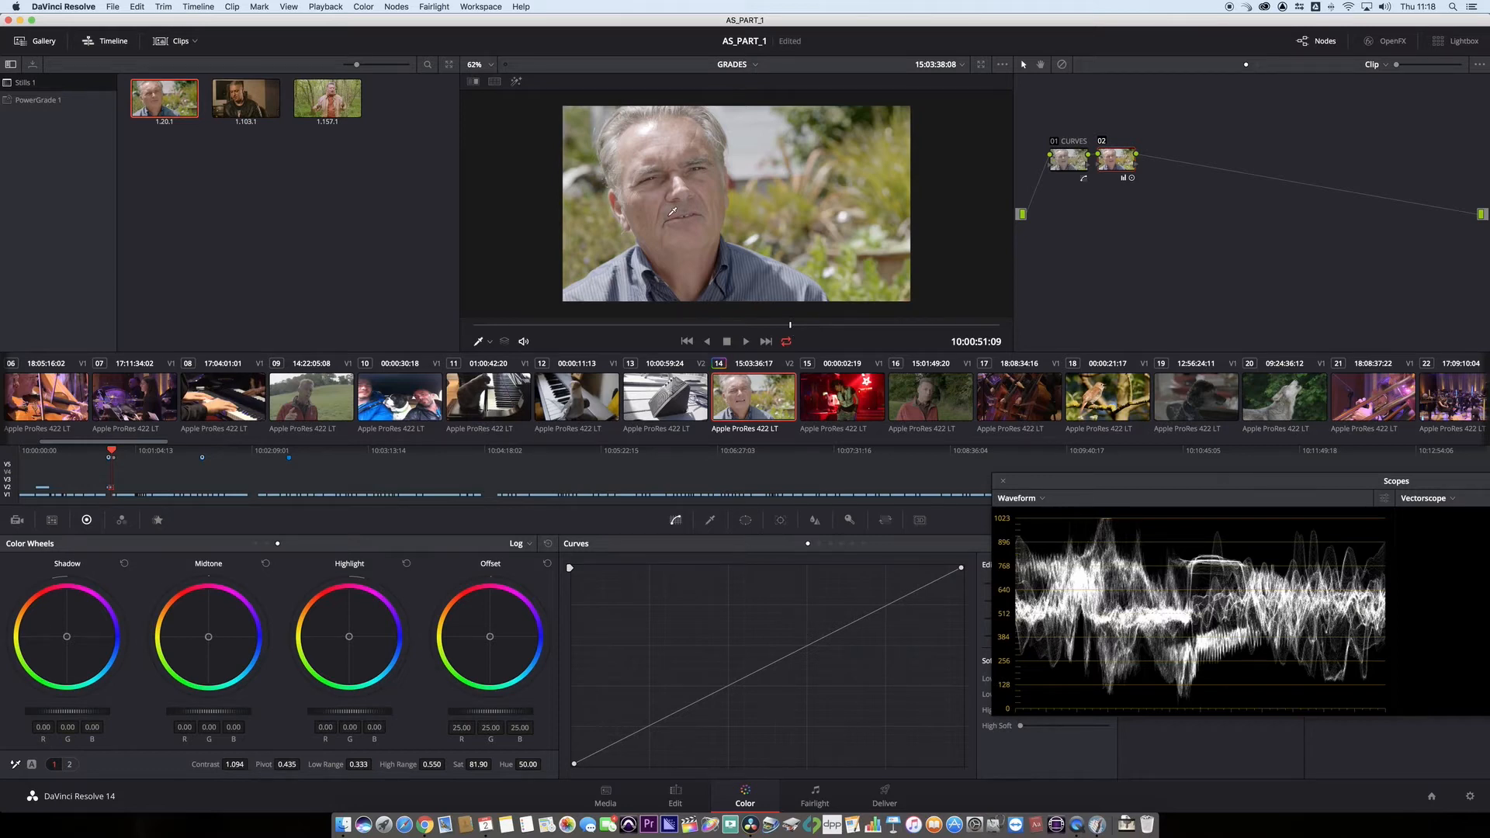
pyautogui.moveTo(795, 327); pyautogui.dragTo(787, 328)
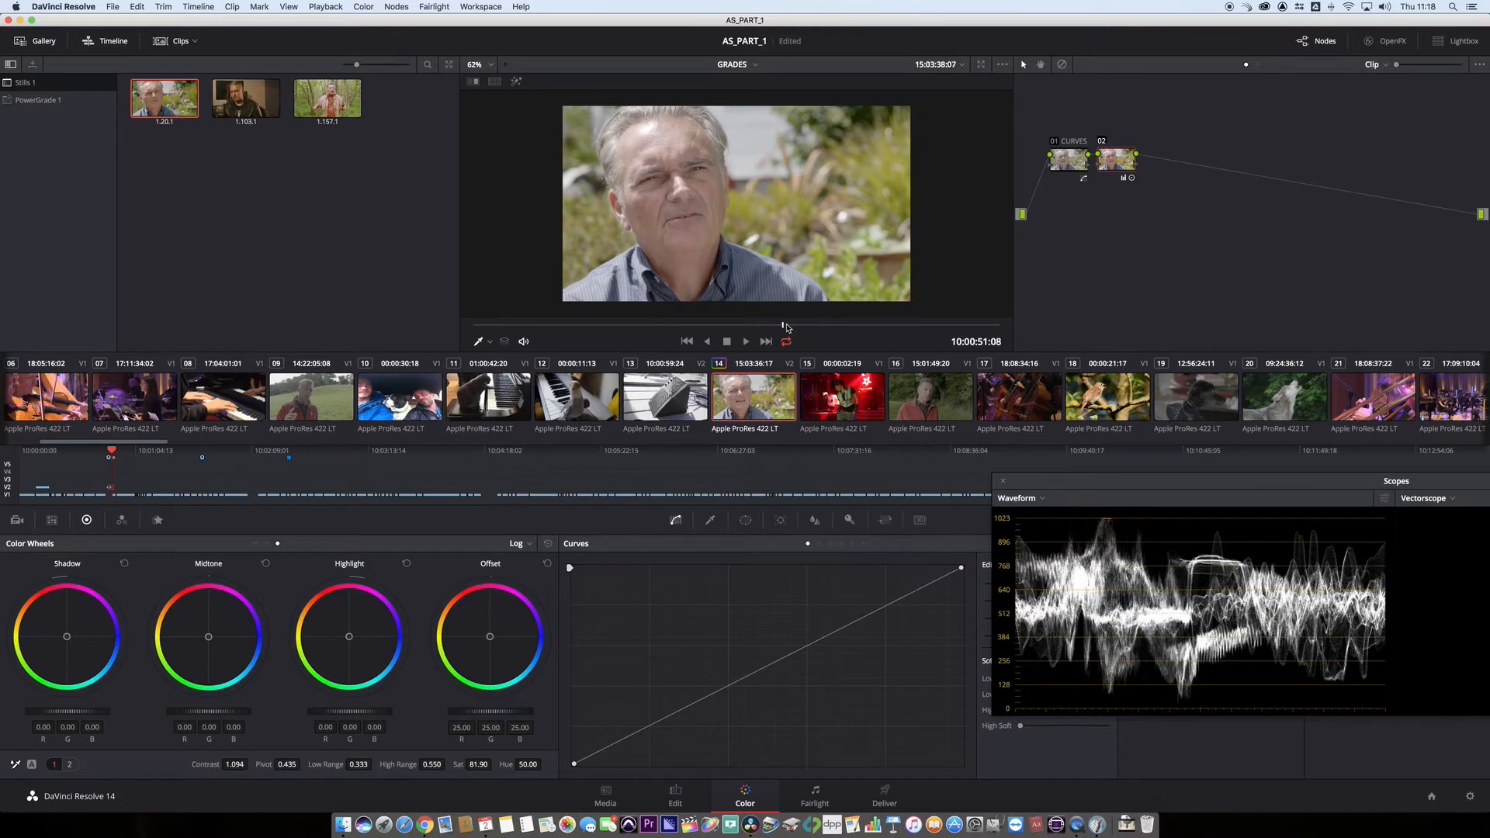
pyautogui.click(1024, 499)
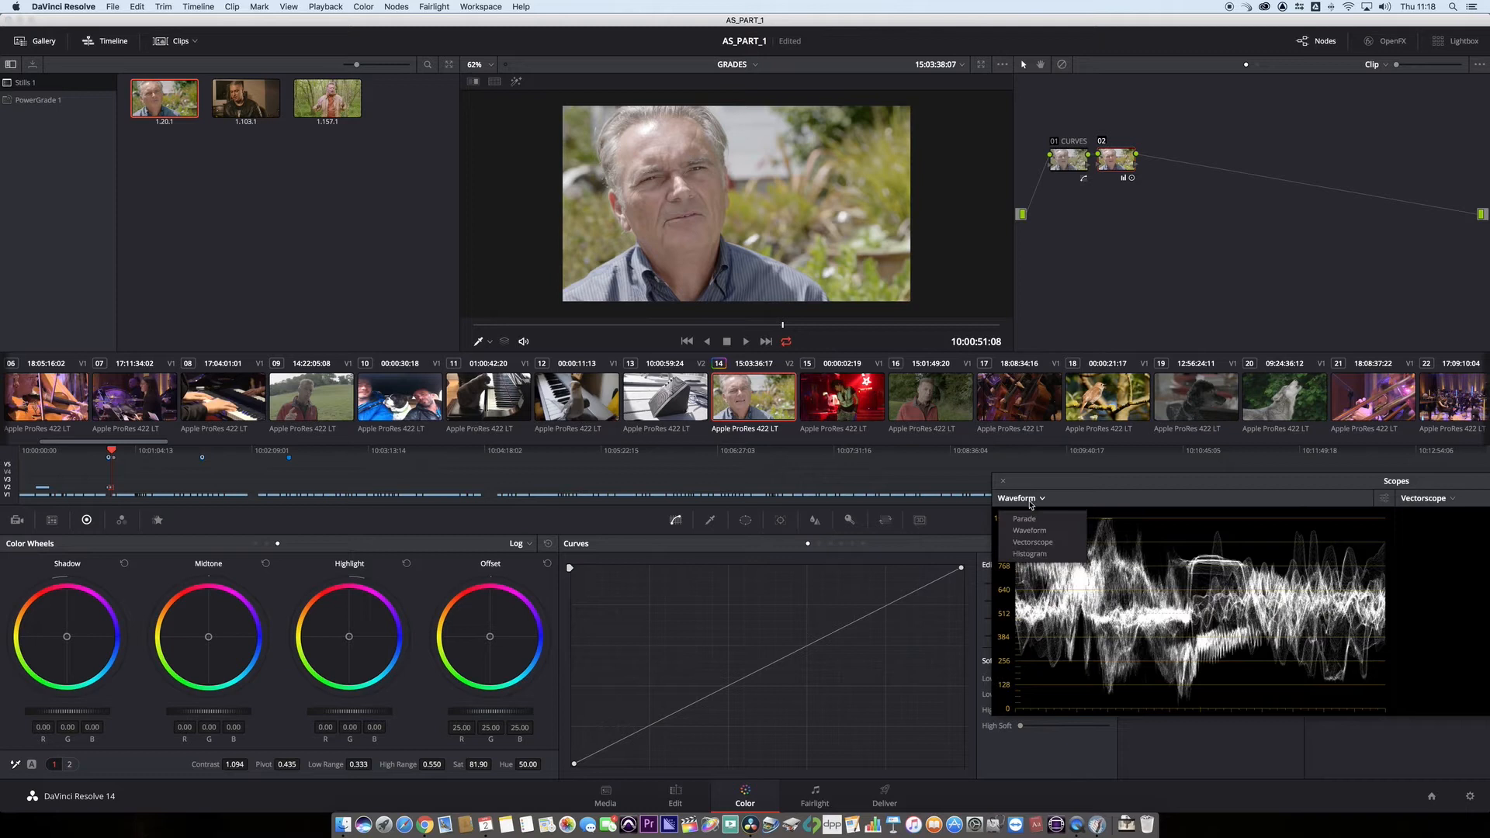
pyautogui.click(1045, 541)
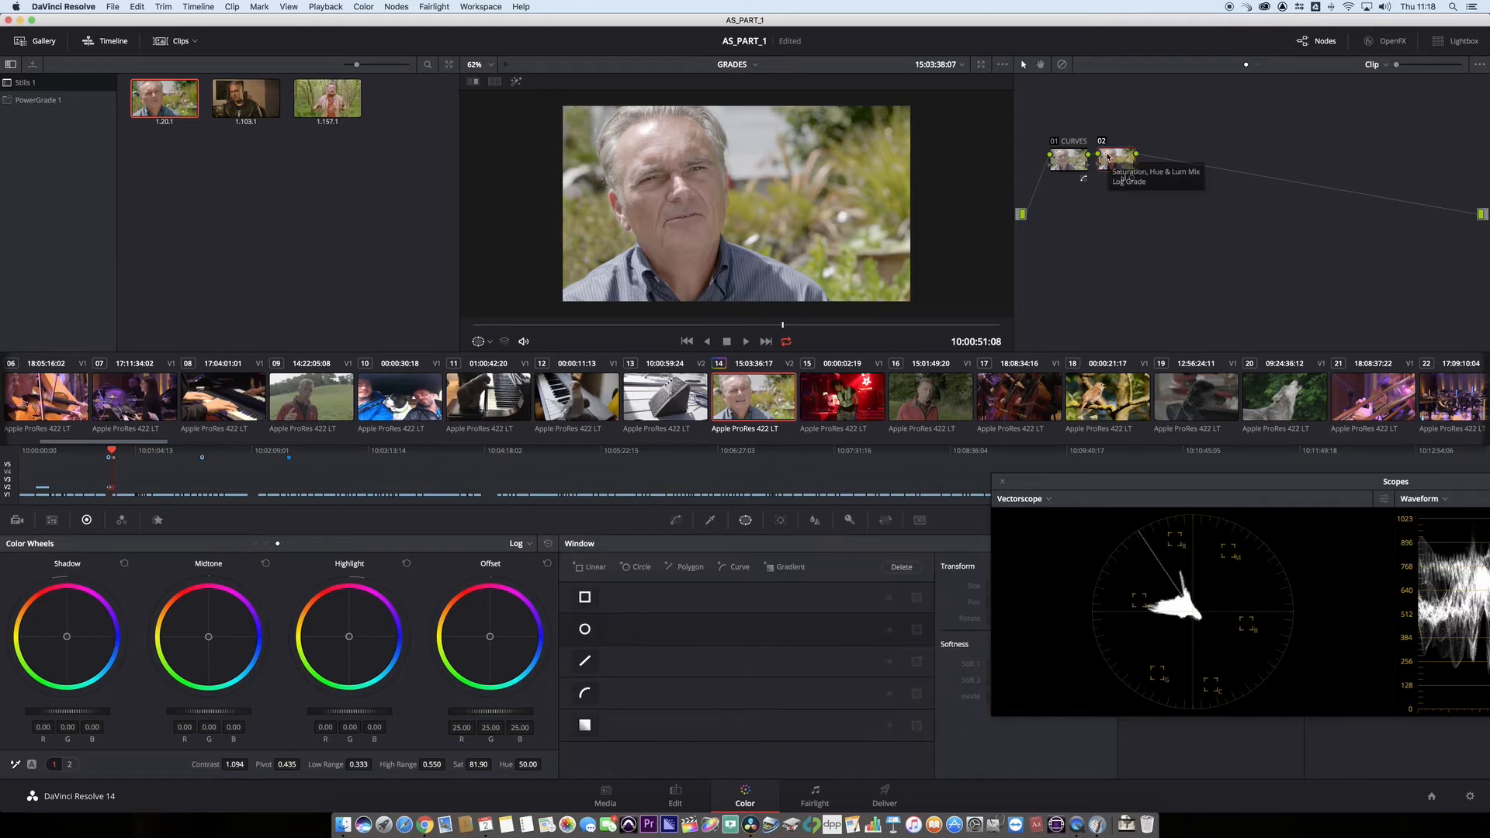
# - Label the saturation and contrast node with a name beginning "SAT / CO"
pyautogui.rightClick(1109, 156)
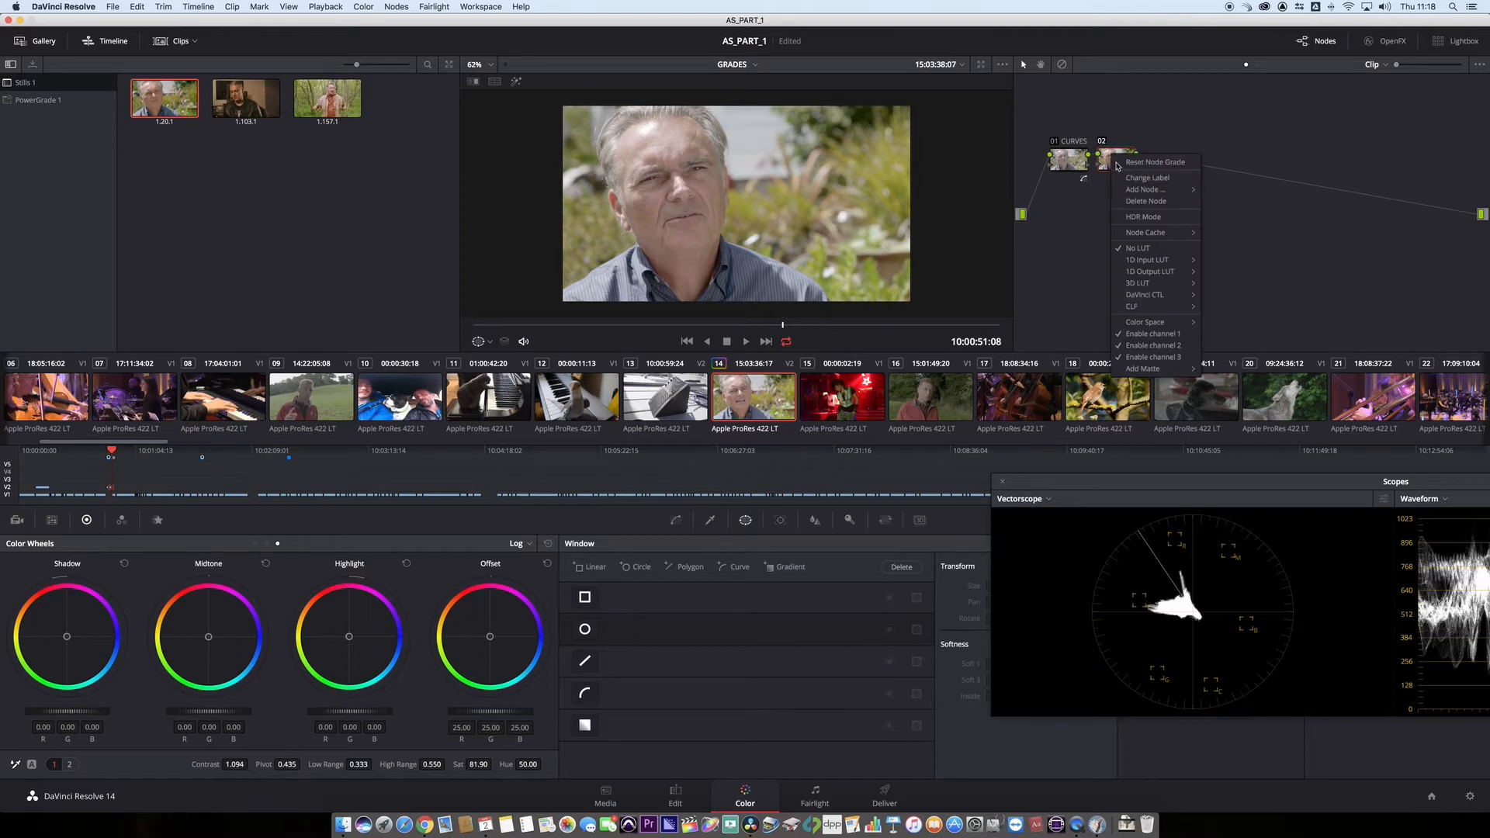
pyautogui.click(1135, 179)
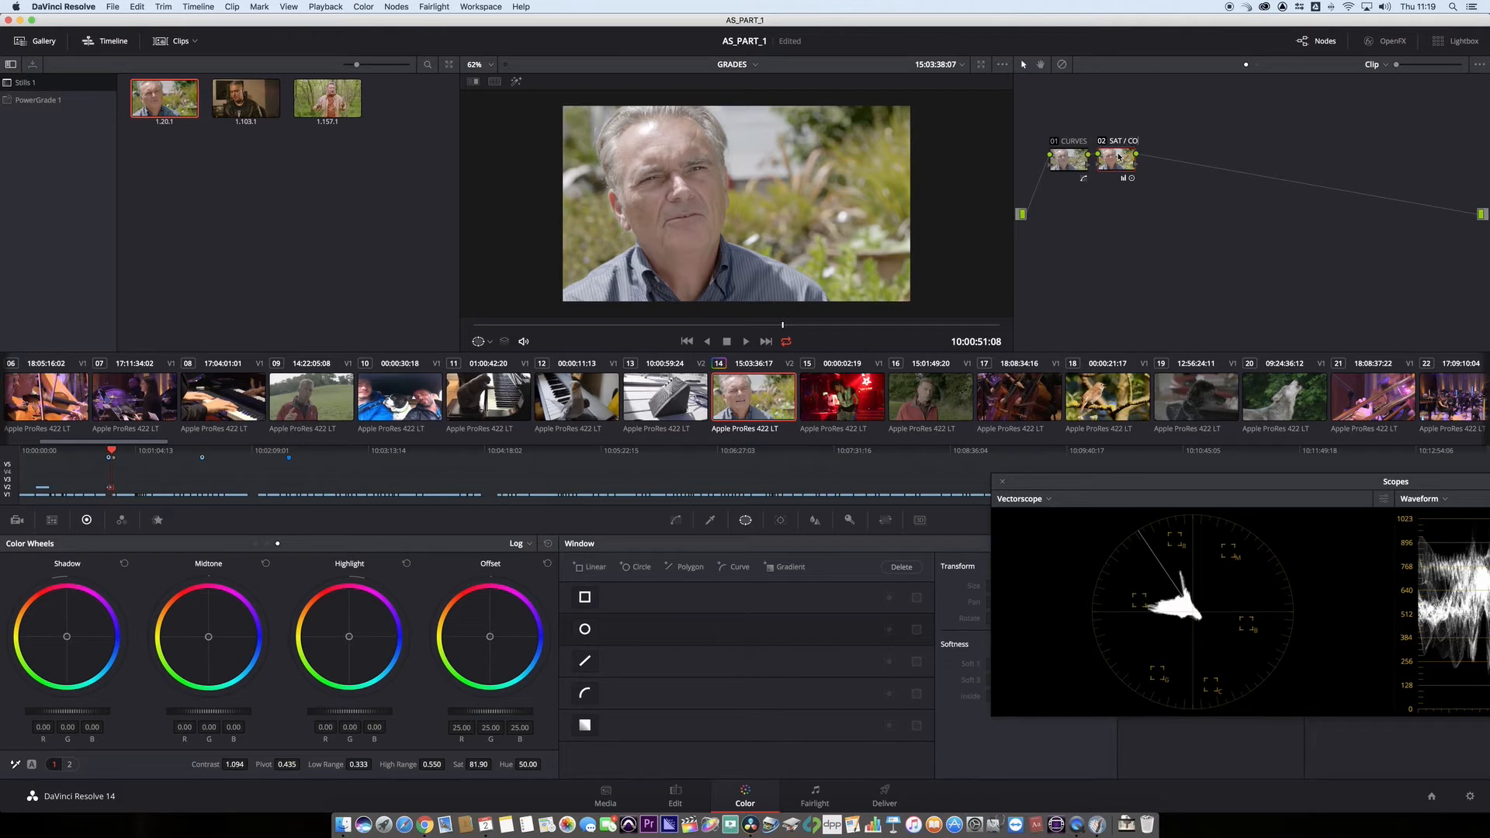
pyautogui.press('Return')
# - Add a third serial node after the saturation node and space the three nodes evenly in a row
pyautogui.hotkey('alt', 's')
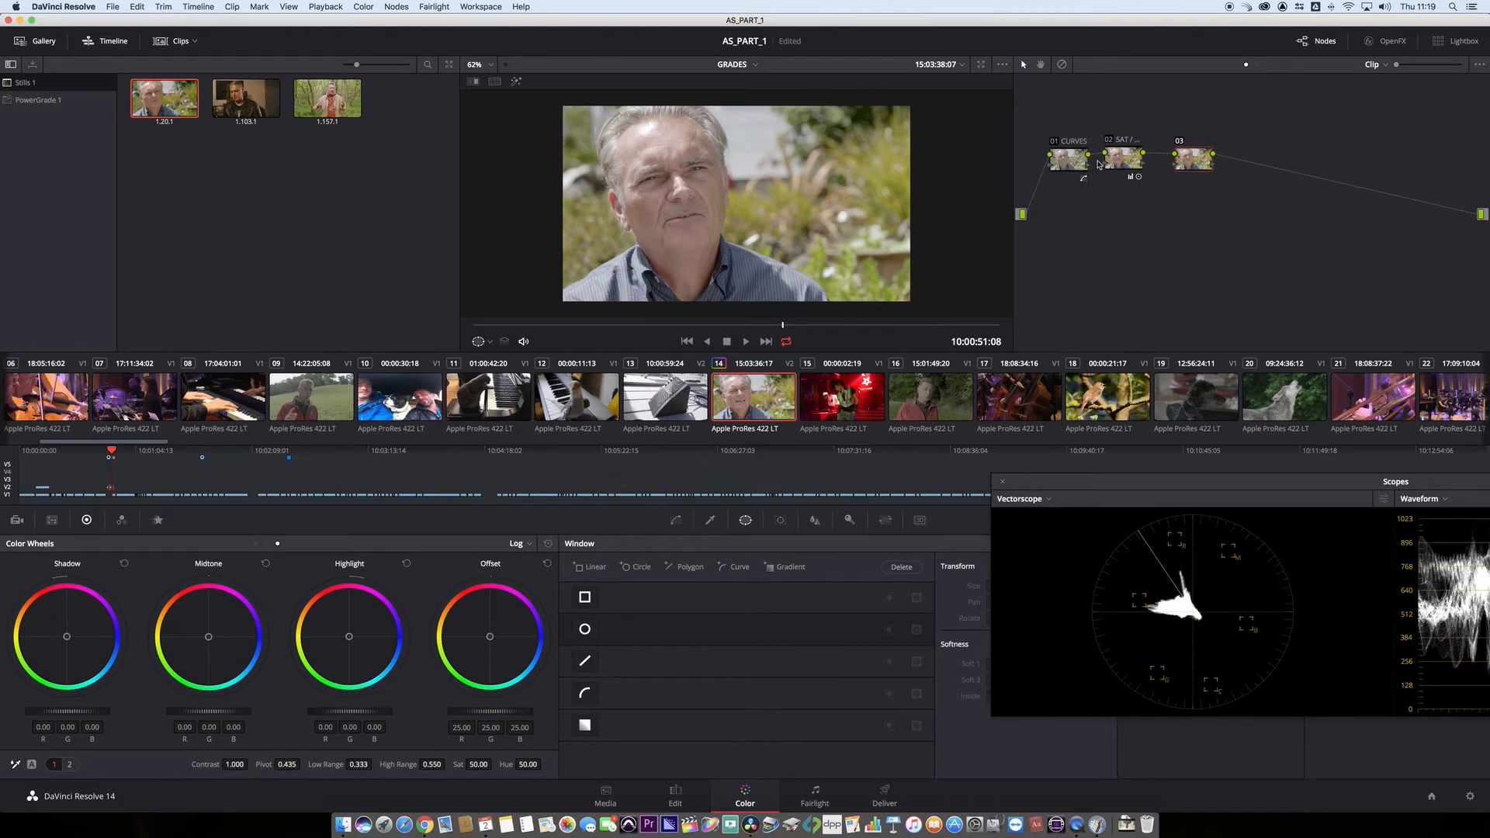
pyautogui.moveTo(1074, 162); pyautogui.dragTo(1105, 160)
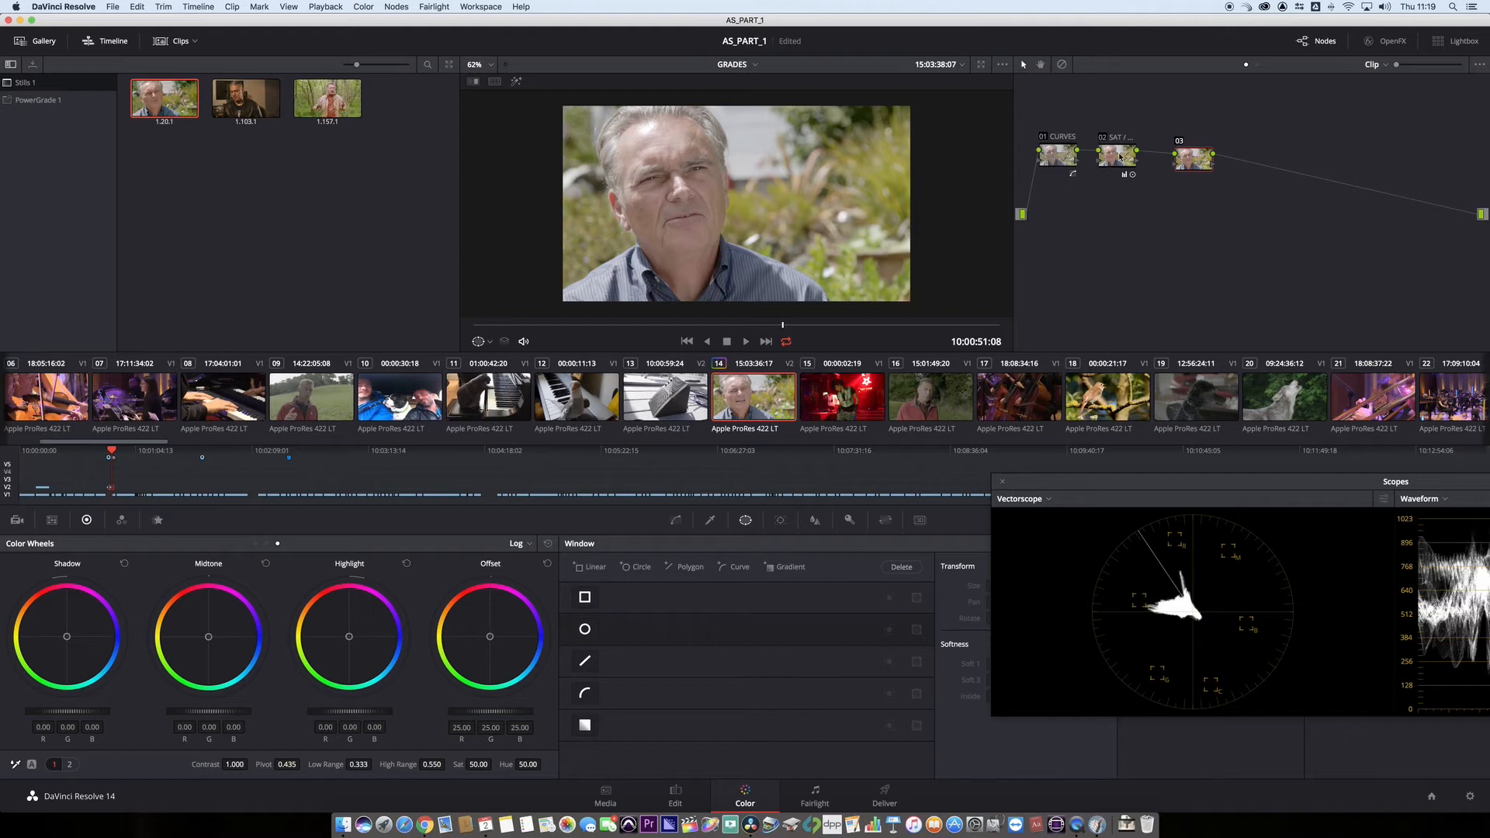
pyautogui.moveTo(1120, 157); pyautogui.dragTo(1180, 157)
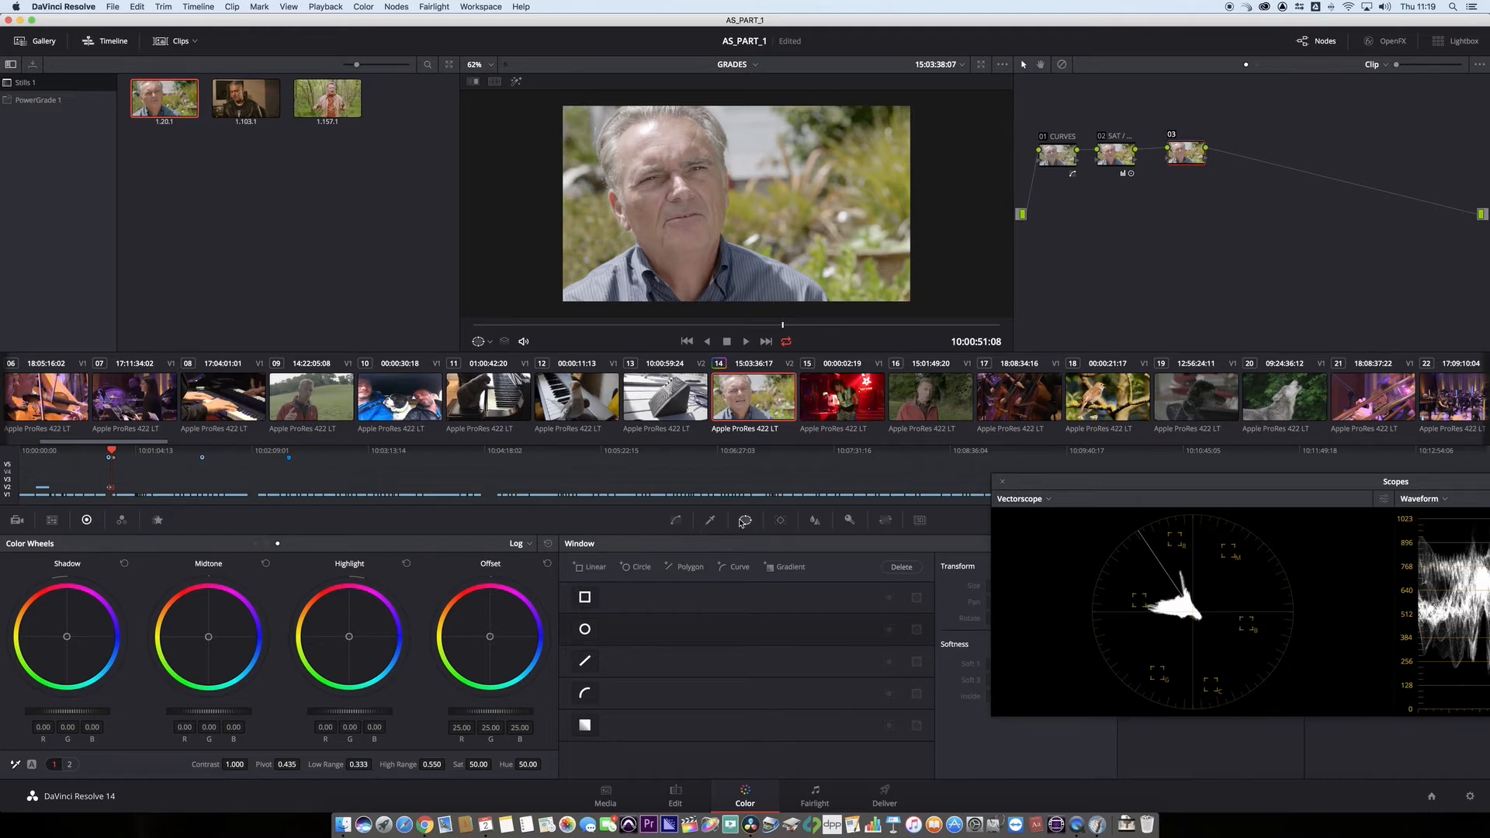
# - Add a circular window around the man's face on the third node and fit it to the head on the clip's first frame
pyautogui.click(585, 630)
pyautogui.moveTo(740, 208); pyautogui.dragTo(672, 194)
pyautogui.moveTo(672, 142); pyautogui.dragTo(671, 189)
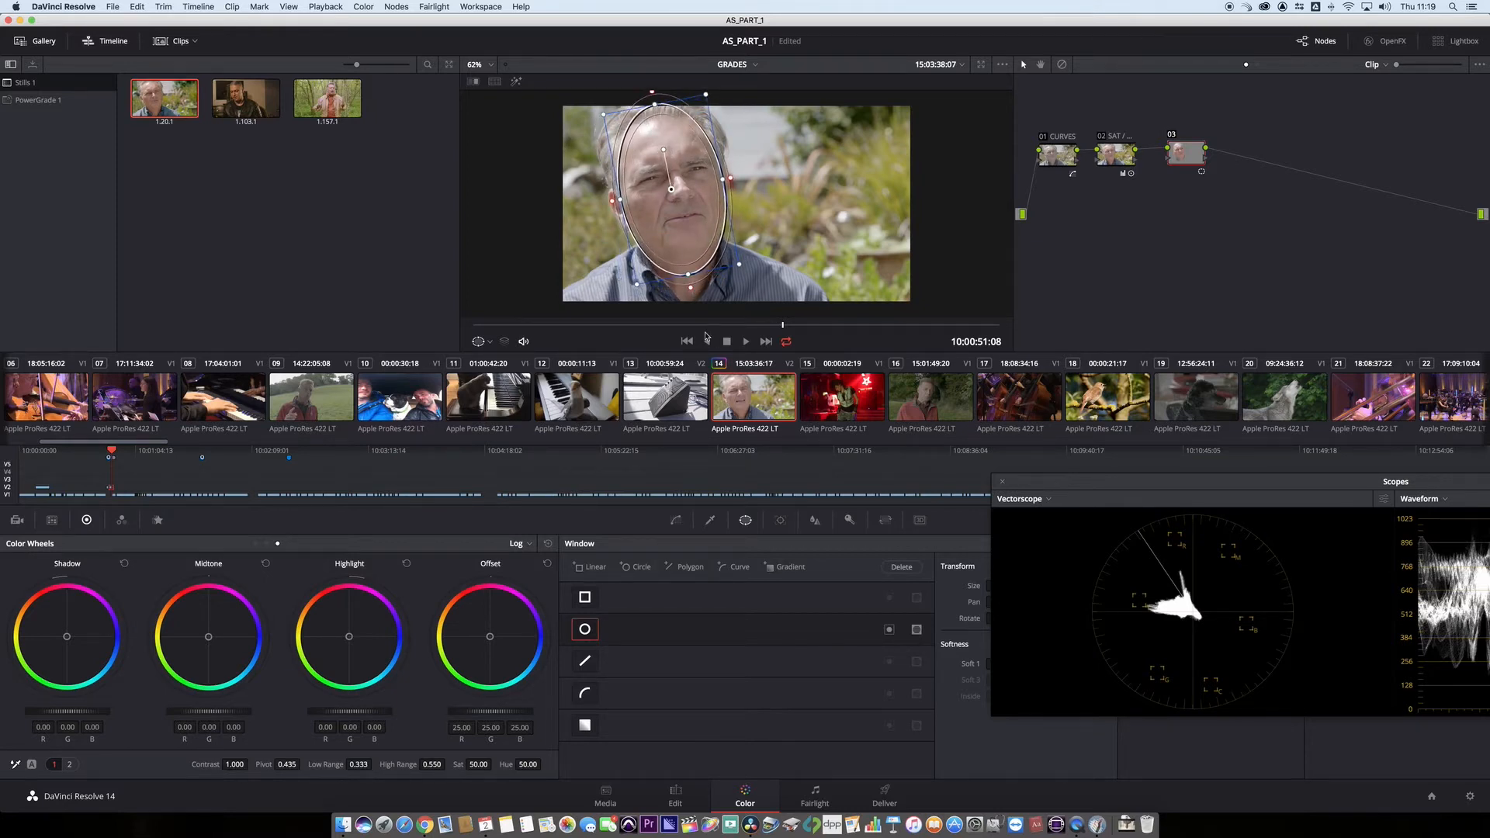
pyautogui.moveTo(700, 326); pyautogui.dragTo(389, 326)
pyautogui.moveTo(669, 191); pyautogui.dragTo(666, 189)
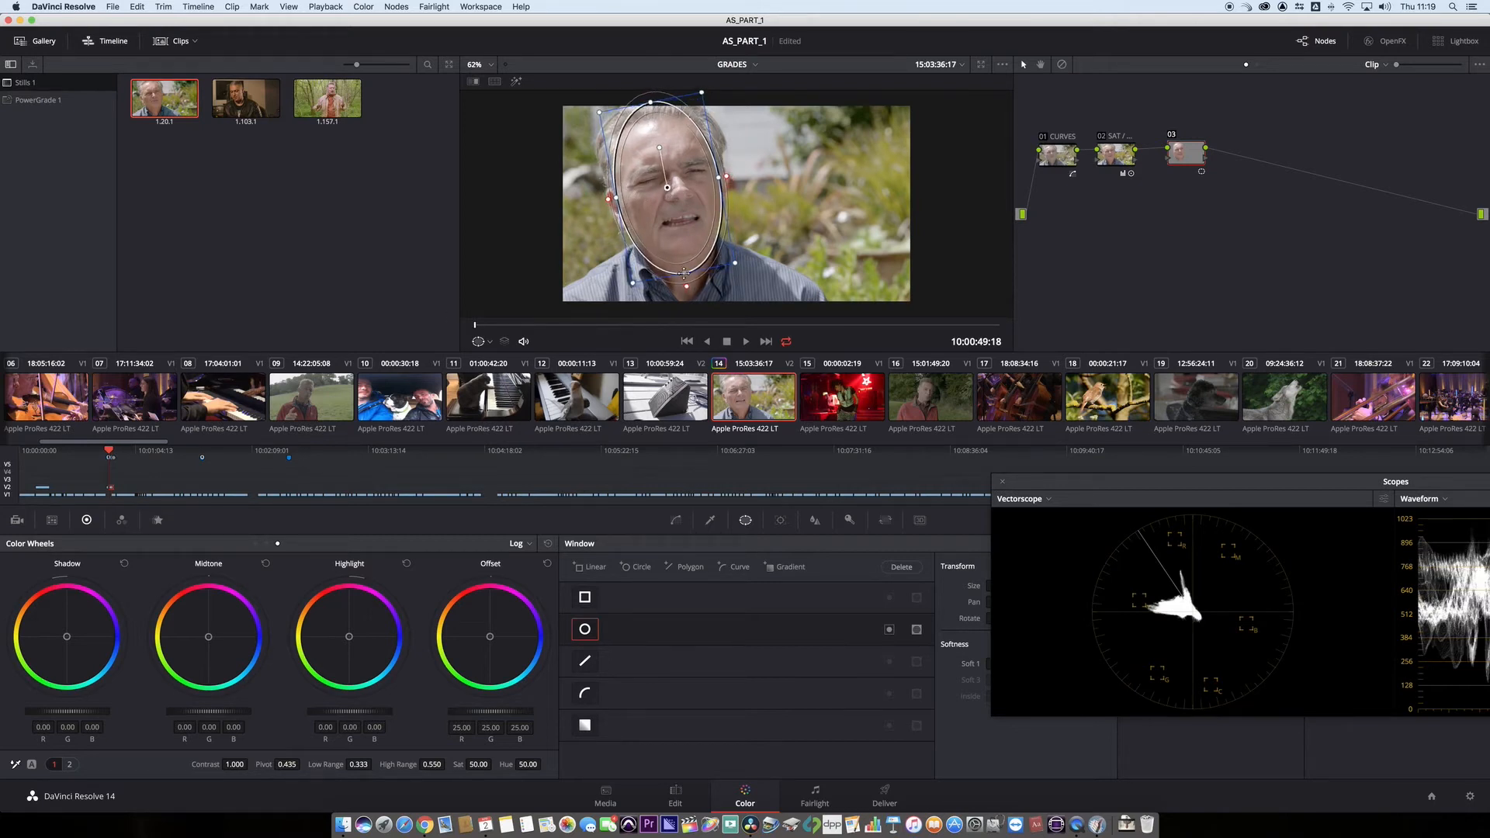
pyautogui.moveTo(684, 274); pyautogui.dragTo(685, 281)
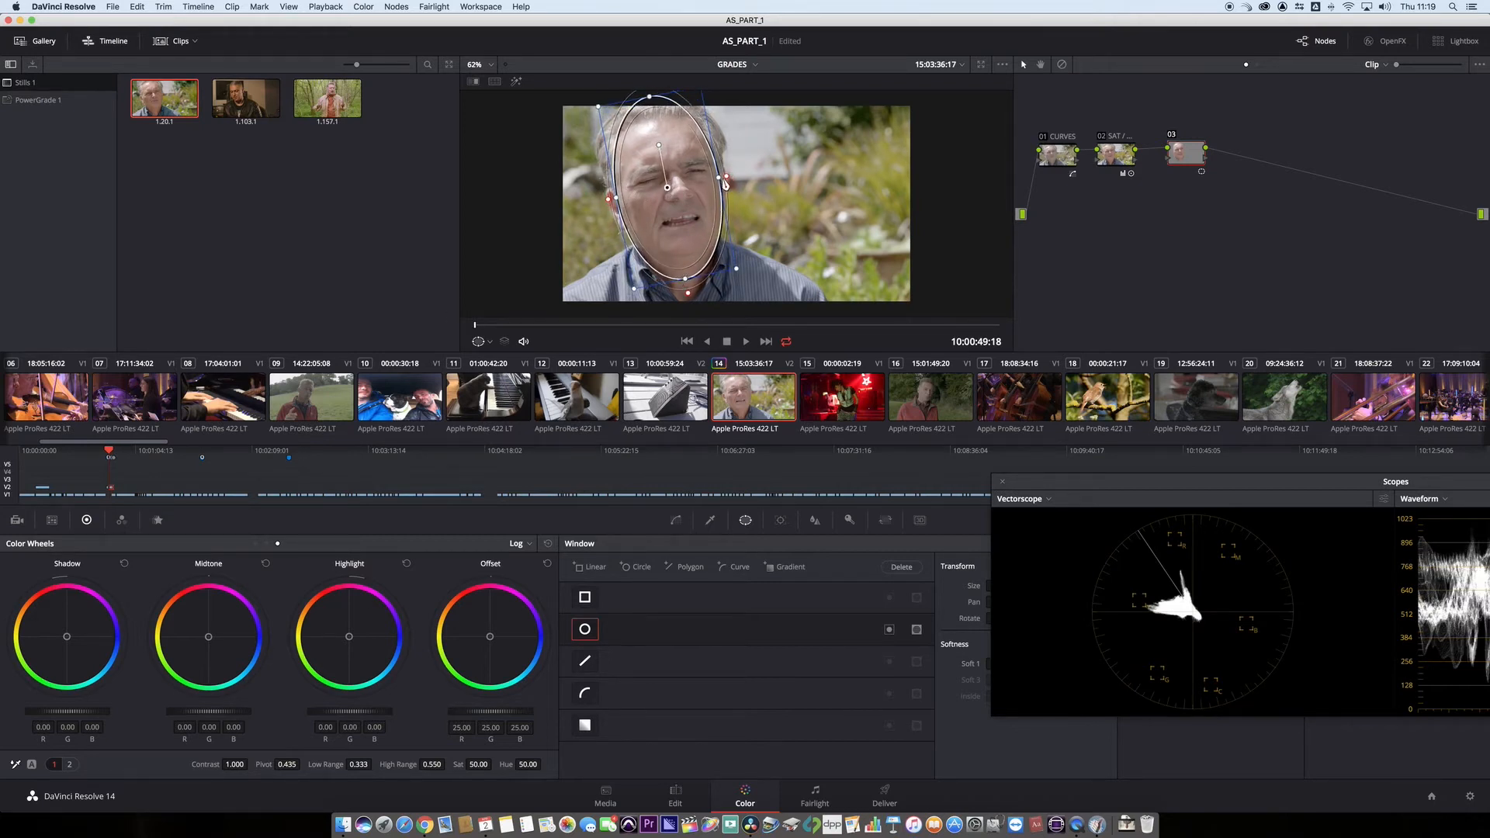
pyautogui.moveTo(719, 177); pyautogui.dragTo(669, 189)
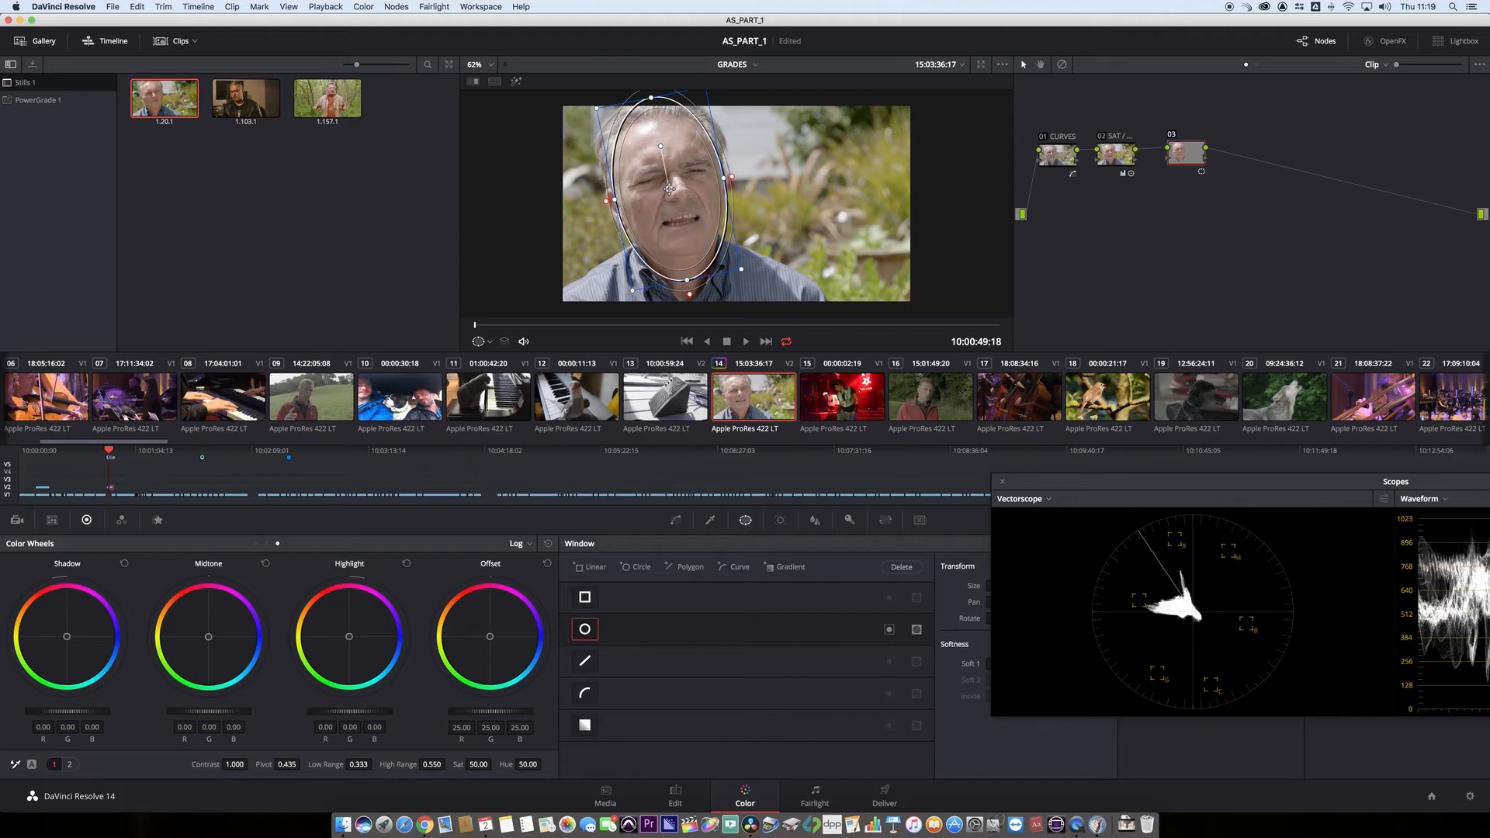
# - Set the face window's Soft 1 to 3.81 and track the window forward through the clip
pyautogui.moveTo(1044, 480); pyautogui.dragTo(1174, 482)
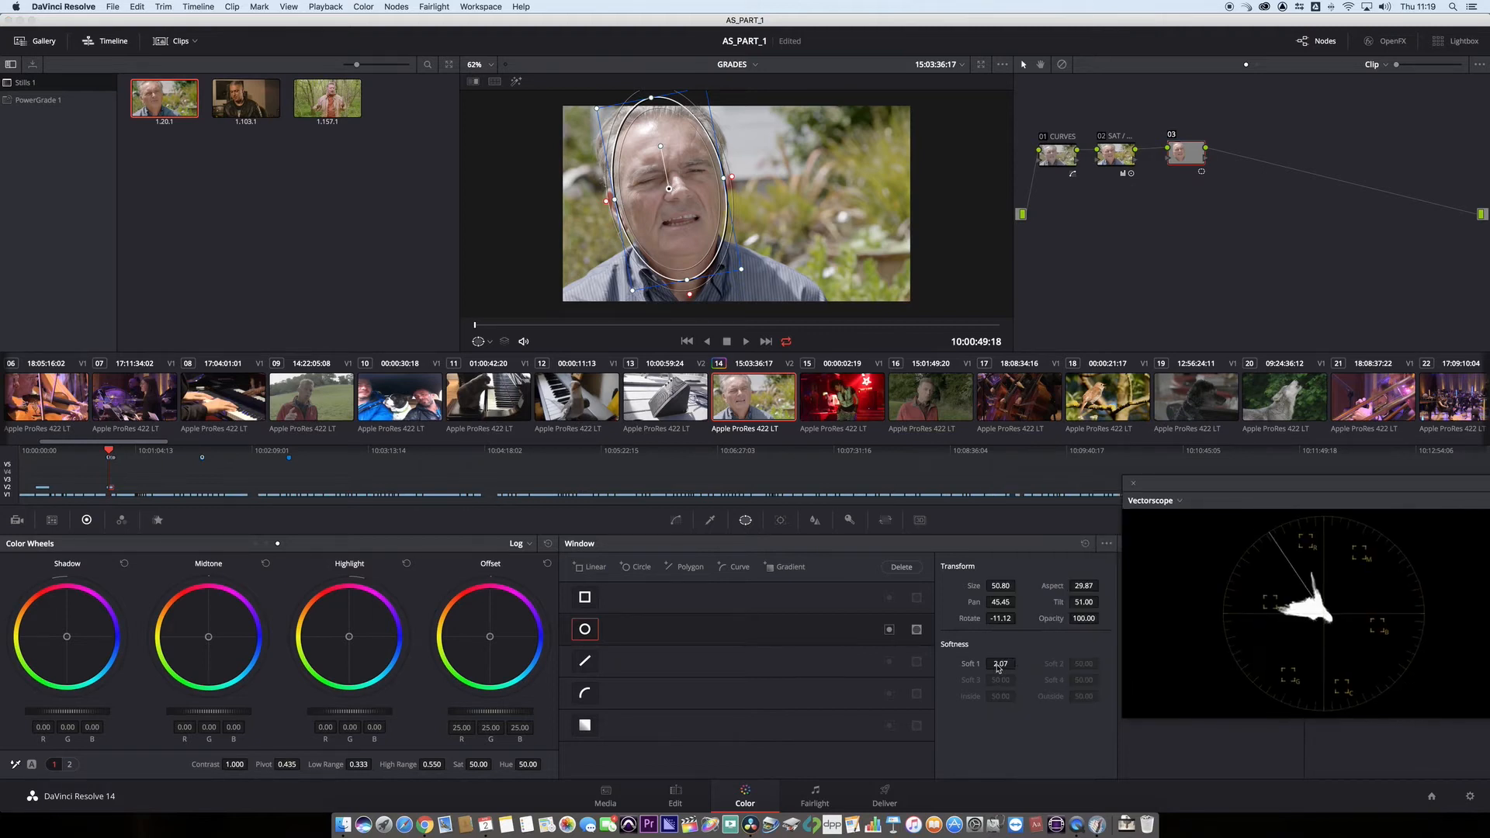
pyautogui.moveTo(999, 670); pyautogui.dragTo(1019, 663)
pyautogui.moveTo(1255, 492); pyautogui.dragTo(1188, 500)
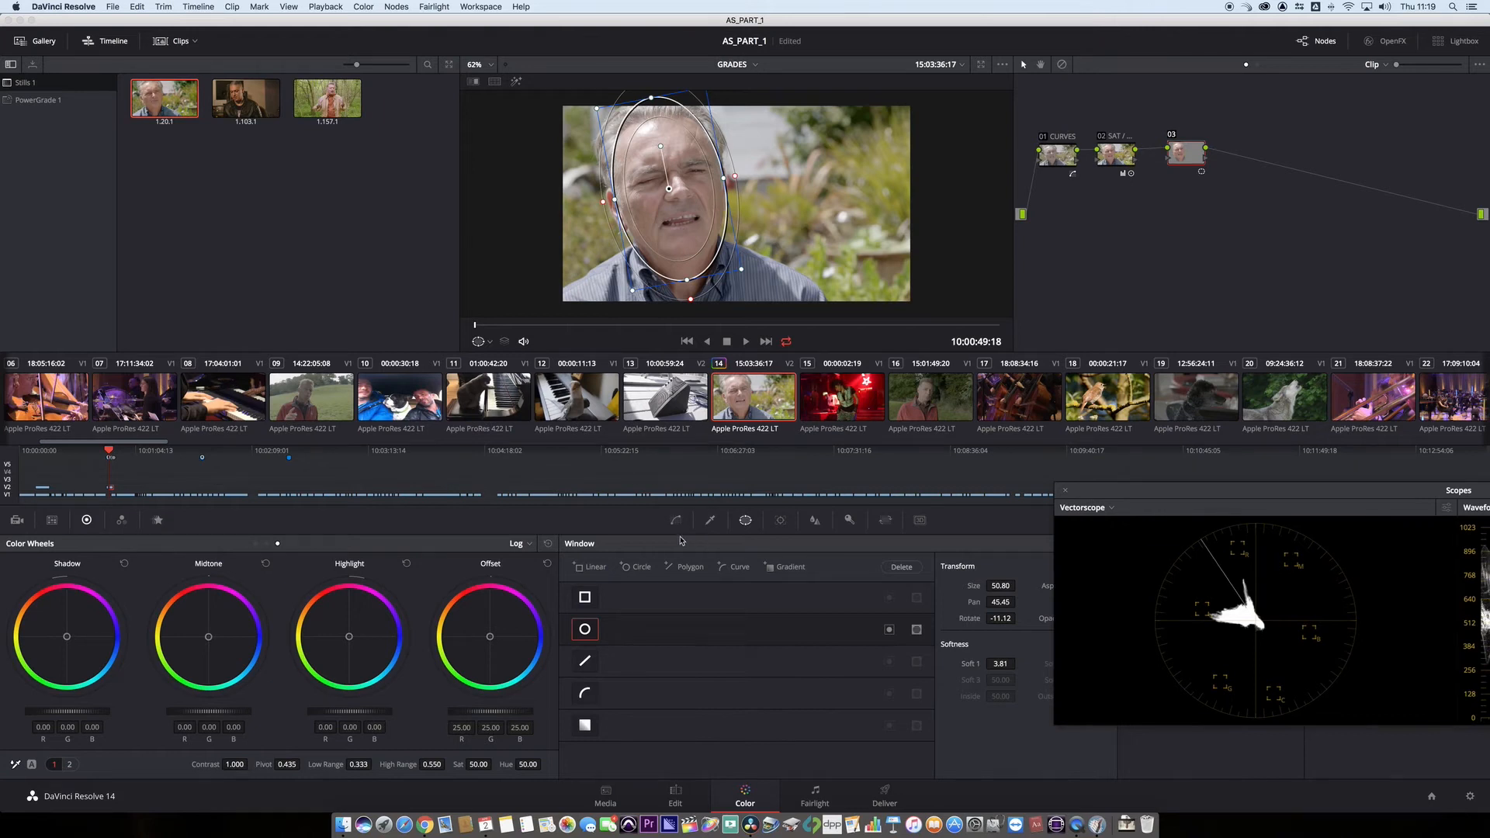
pyautogui.click(779, 521)
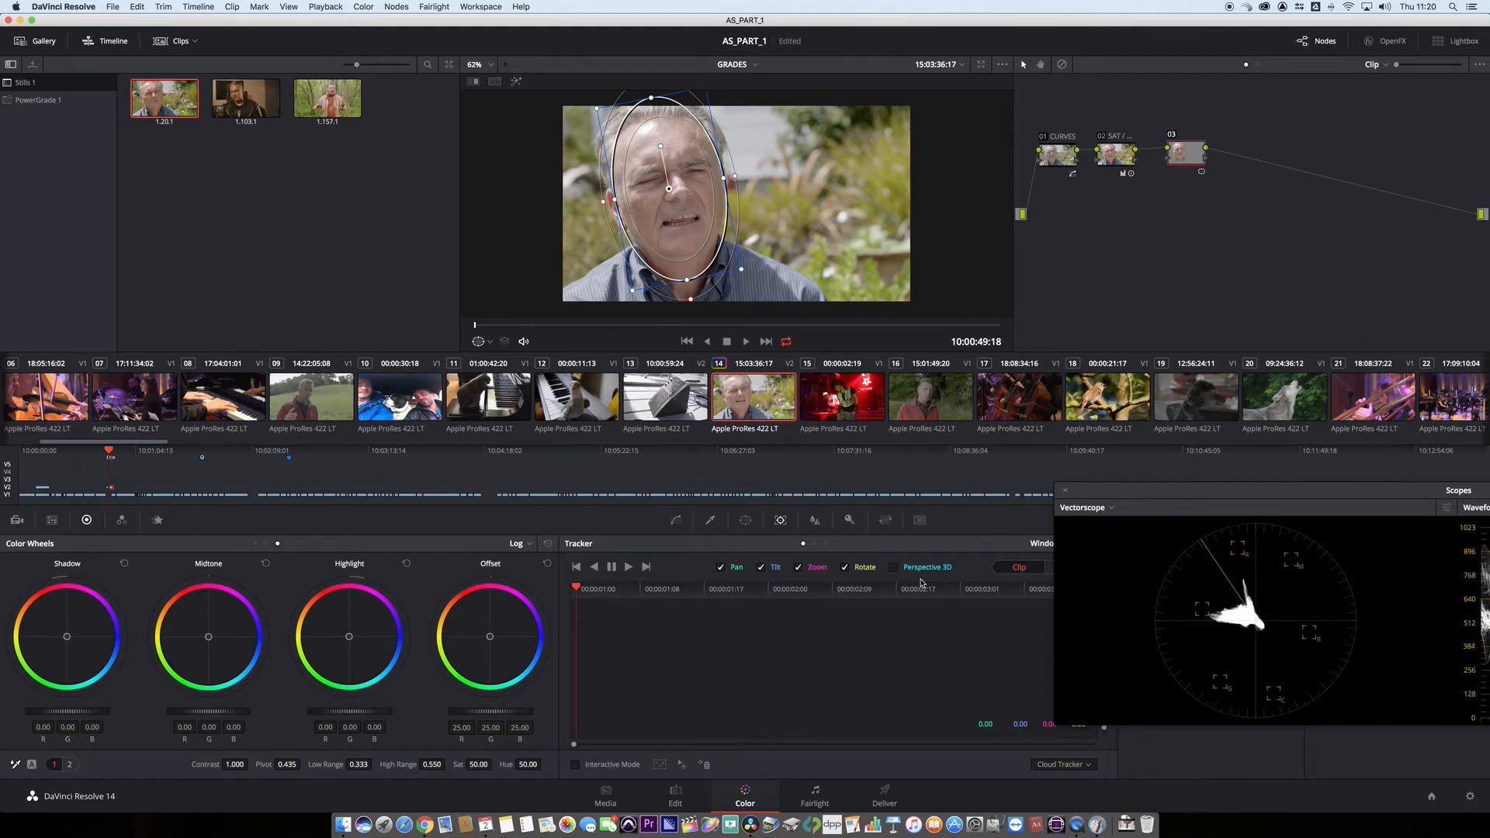
pyautogui.click(629, 568)
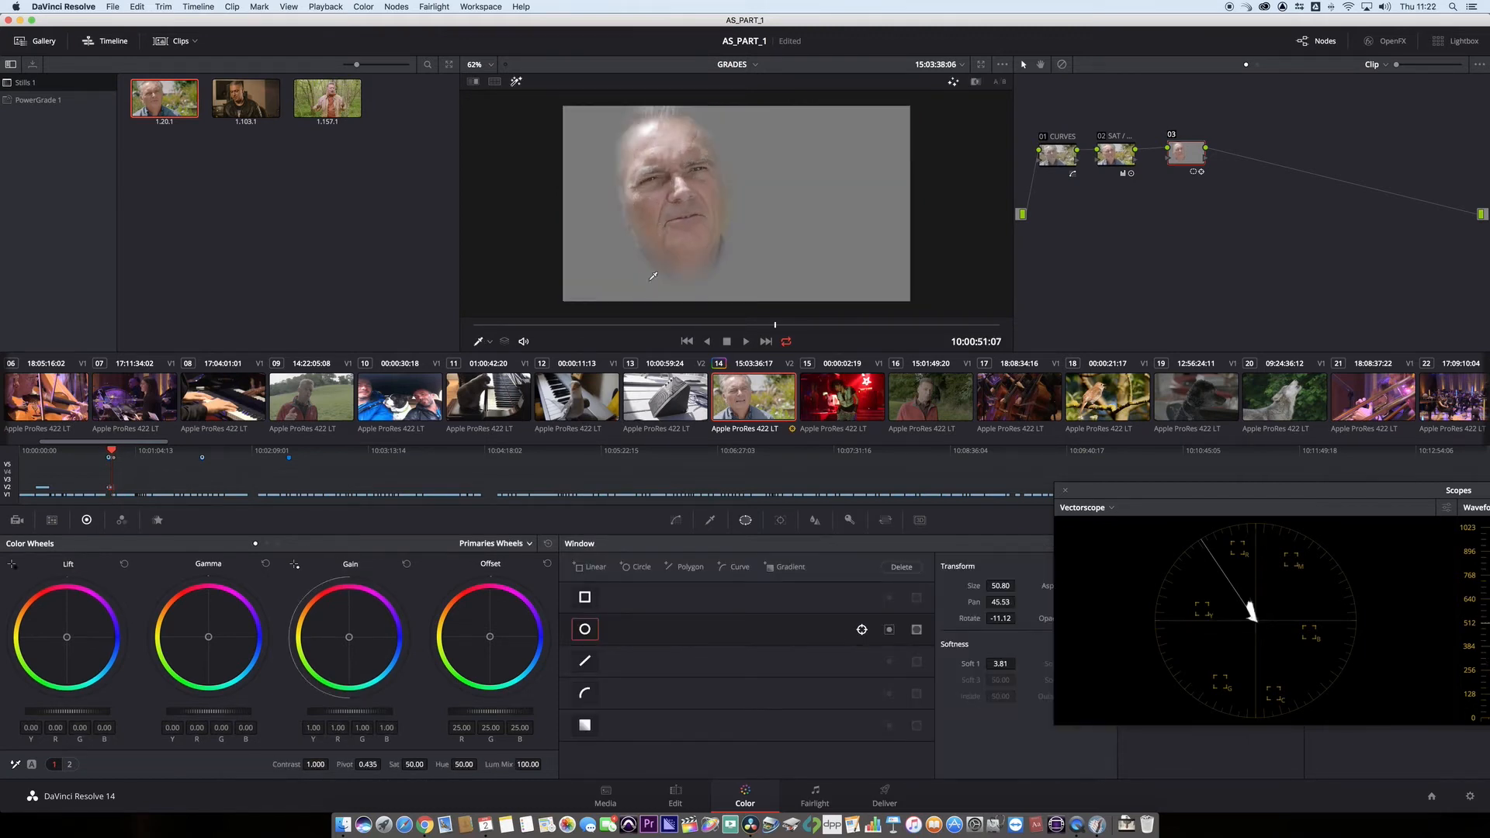
# - Sample the skin tones on the forehead and cheeks with the HSL qualifier inside the face window
pyautogui.click(712, 522)
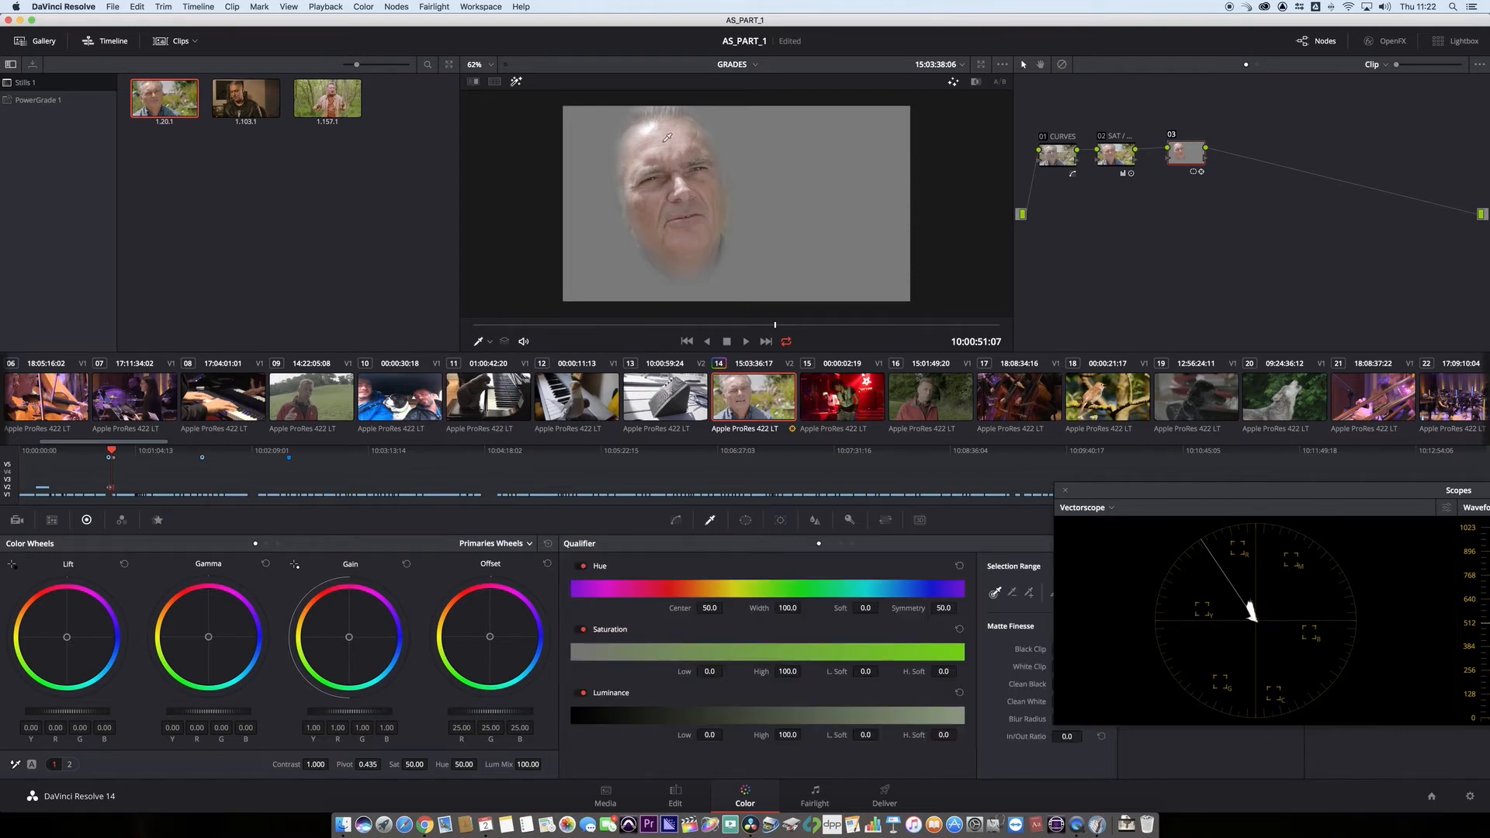
pyautogui.moveTo(667, 138)
pyautogui.mouseDown()
pyautogui.moveTo(662, 178)
pyautogui.moveTo(687, 182)
pyautogui.mouseUp()
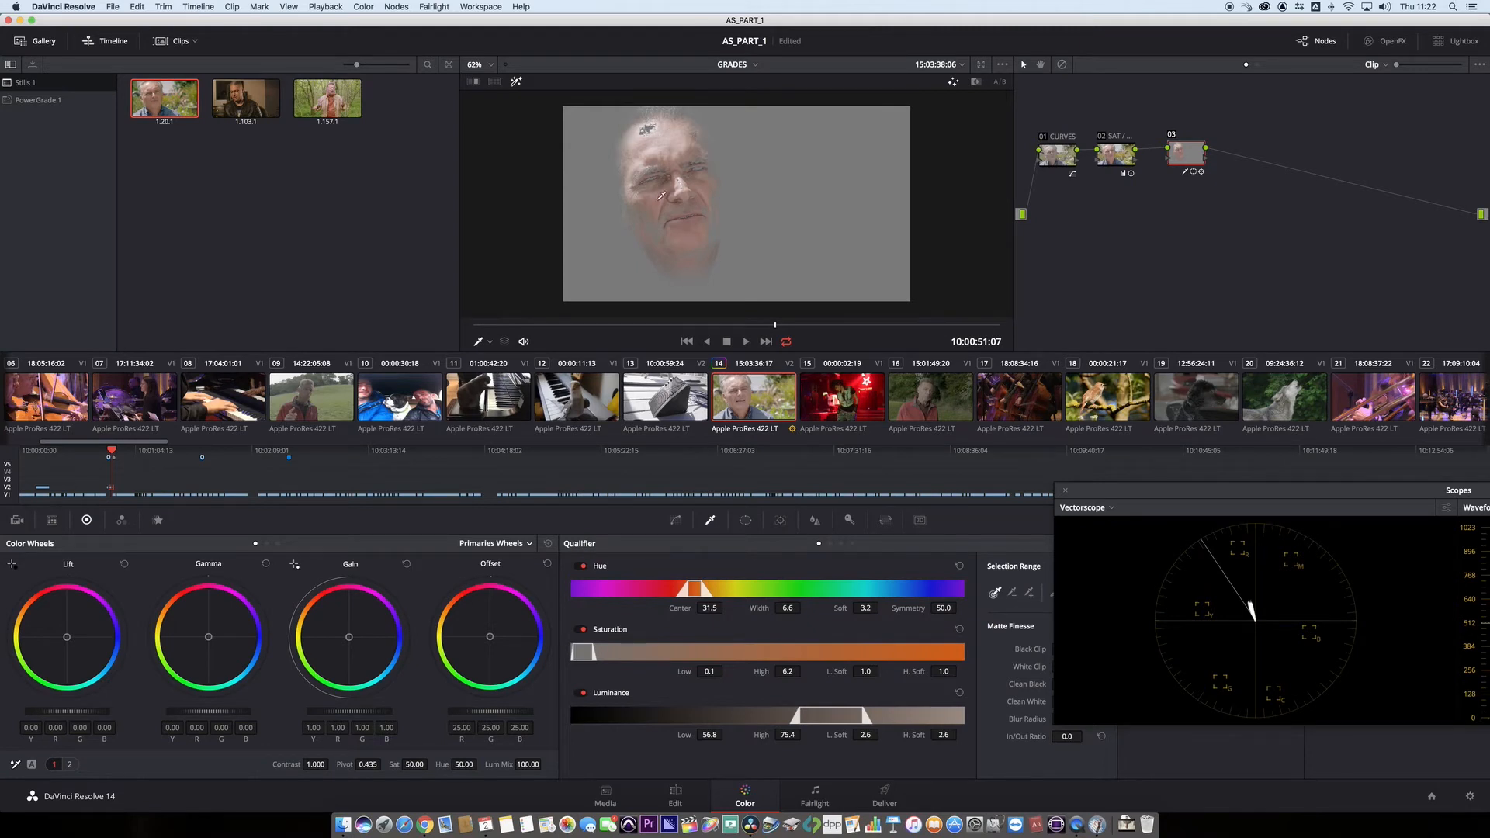
pyautogui.moveTo(661, 196)
pyautogui.mouseDown()
pyautogui.moveTo(669, 146)
pyautogui.moveTo(678, 160)
pyautogui.mouseUp()
# - Raise the blur radius in the qualifier's matte finesse to soften the edges of the skin key
pyautogui.moveTo(1121, 497); pyautogui.dragTo(1186, 499)
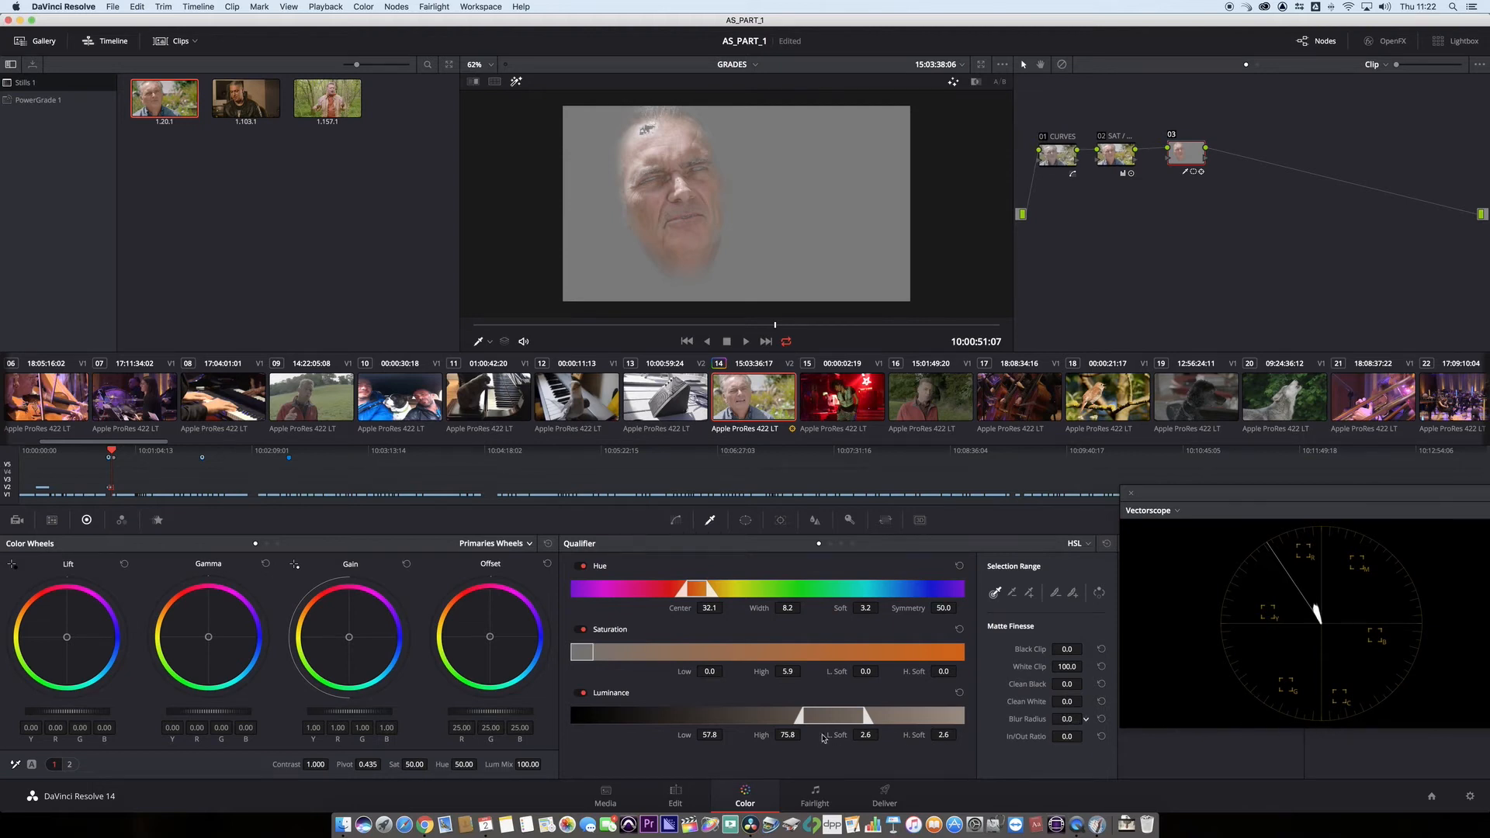
pyautogui.moveTo(1067, 719); pyautogui.dragTo(1417, 746)
pyautogui.moveTo(1255, 491); pyautogui.dragTo(1185, 506)
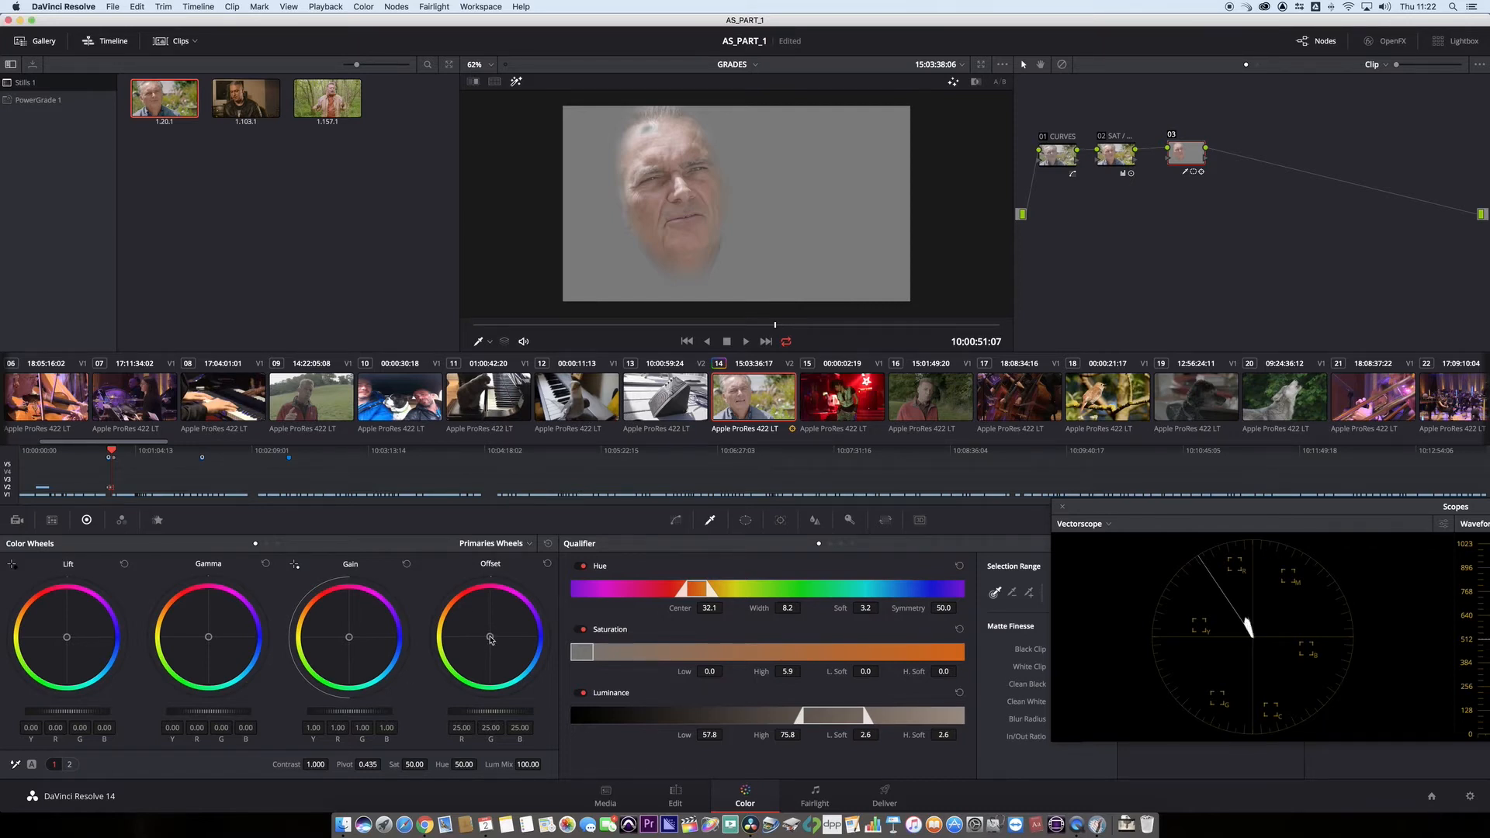
# - Leave the highlight view and warm the keyed skin with offset 26.78, 23.69, 18.30 and gain red 1.02, blue 0.98
pyautogui.moveTo(490, 638); pyautogui.dragTo(486, 635)
pyautogui.moveTo(485, 634); pyautogui.dragTo(486, 635)
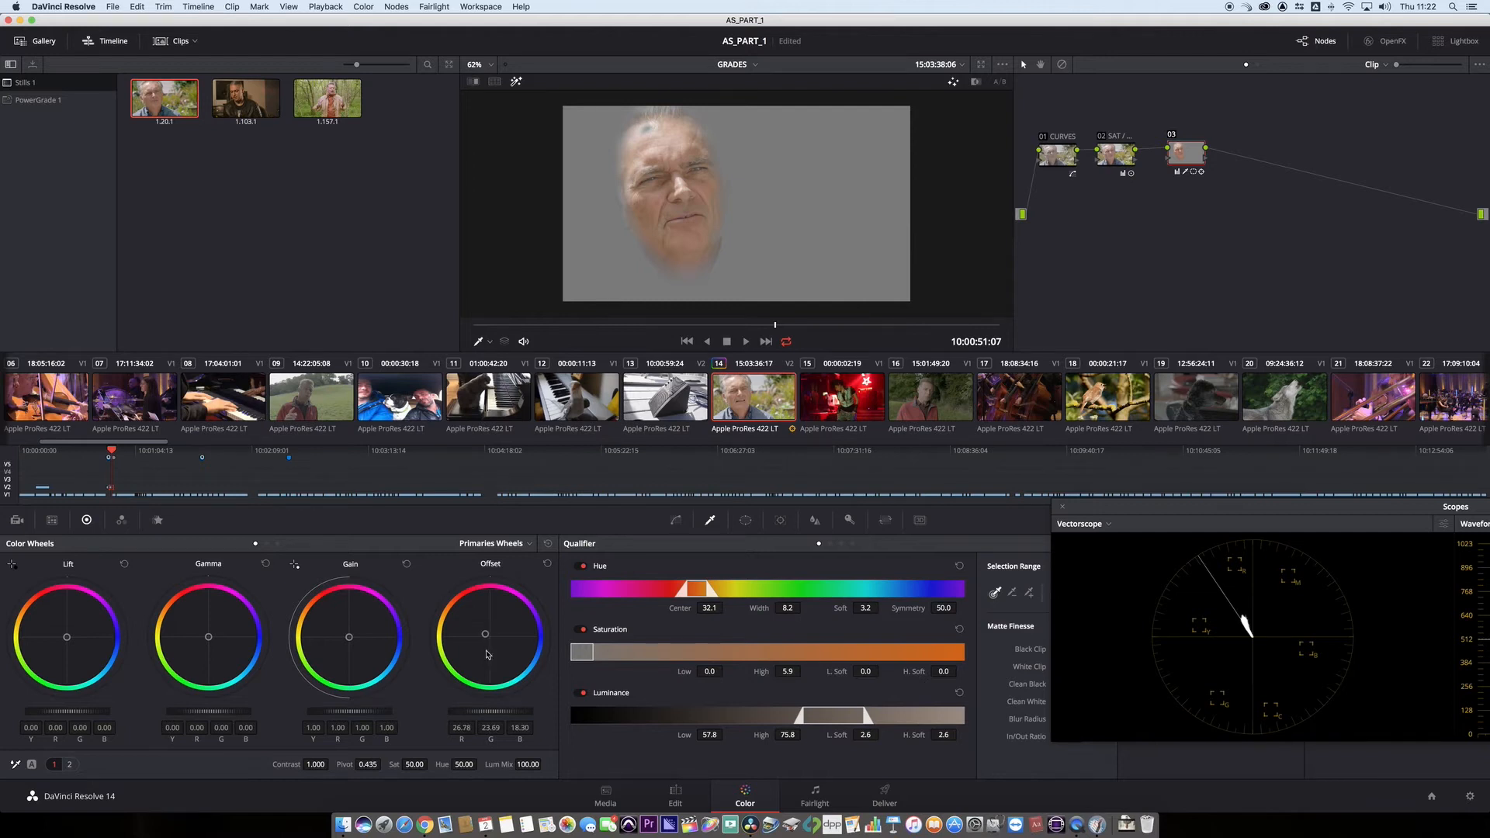
pyautogui.click(516, 81)
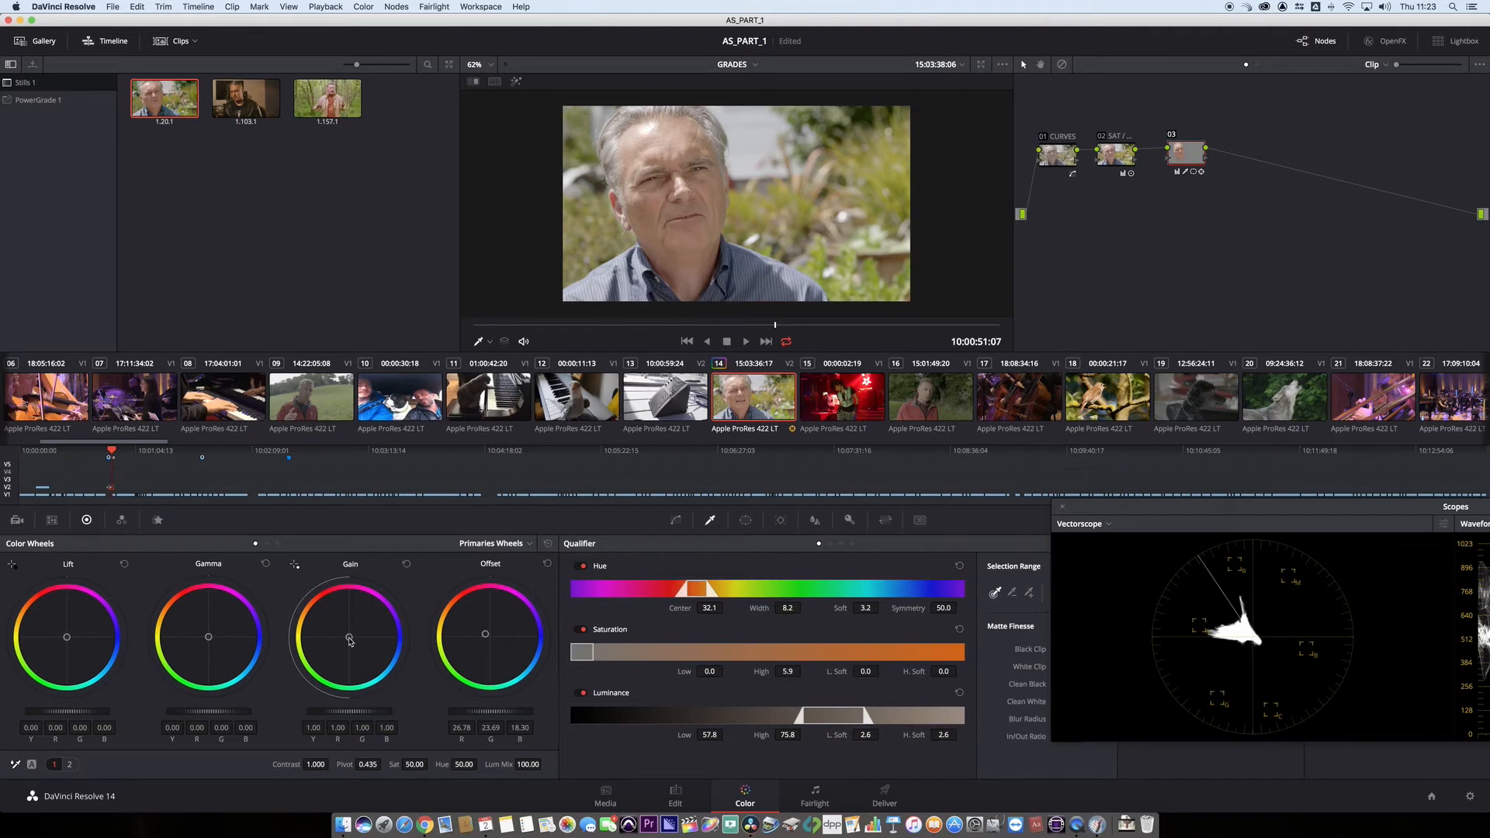
pyautogui.moveTo(350, 641); pyautogui.dragTo(347, 641)
# - Toggle the third node off and on repeatedly to compare the face with and without the skin correction
pyautogui.moveTo(1185, 159)
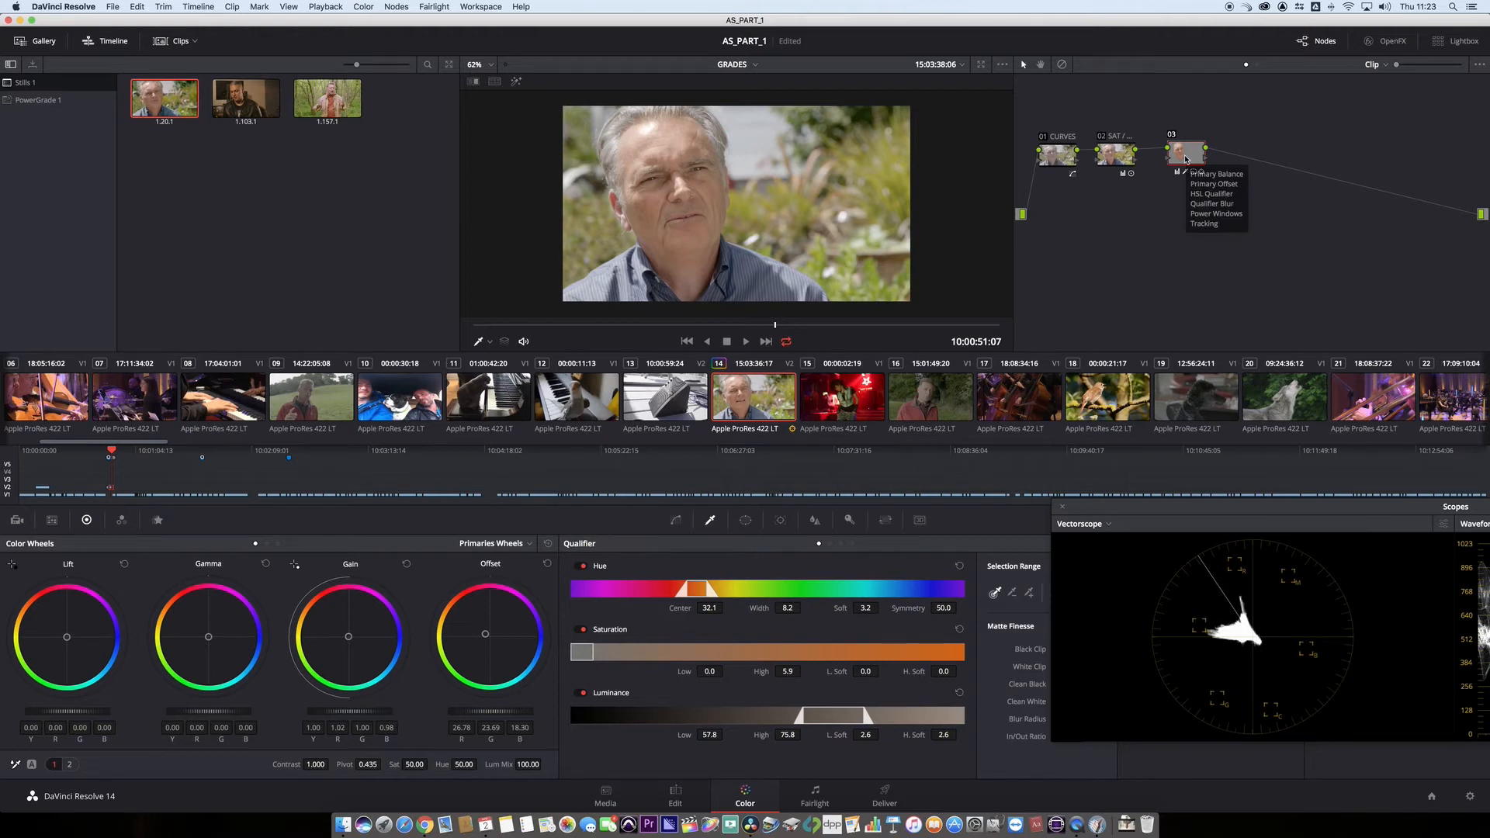
pyautogui.press('super+d')
pyautogui.press('super+d')
pyautogui.press('super+d')
pyautogui.press('super+d')
pyautogui.press('super+d')
pyautogui.press('super+d')
pyautogui.press('super+d')
pyautogui.press('super+d')
pyautogui.press('super+d')
pyautogui.press('super+d')
pyautogui.press('super+d')
pyautogui.press('super+d')
pyautogui.press('super+d')
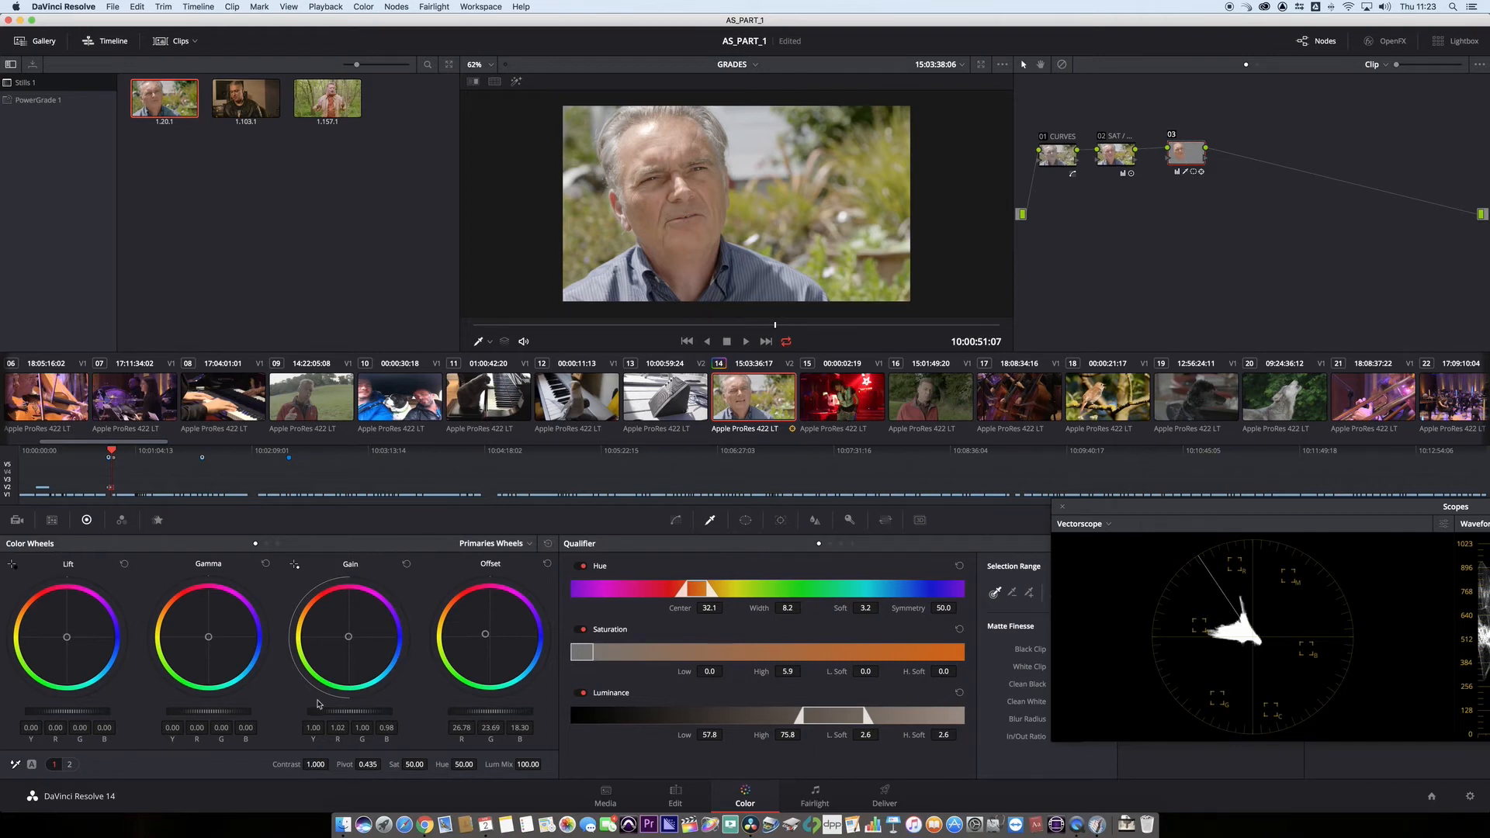
# - Shift the log highlights to 0.02, -0.02, 0.08 and the midtone blue to 0.01, and return to the primaries wheels
pyautogui.click(520, 546)
pyautogui.click(516, 587)
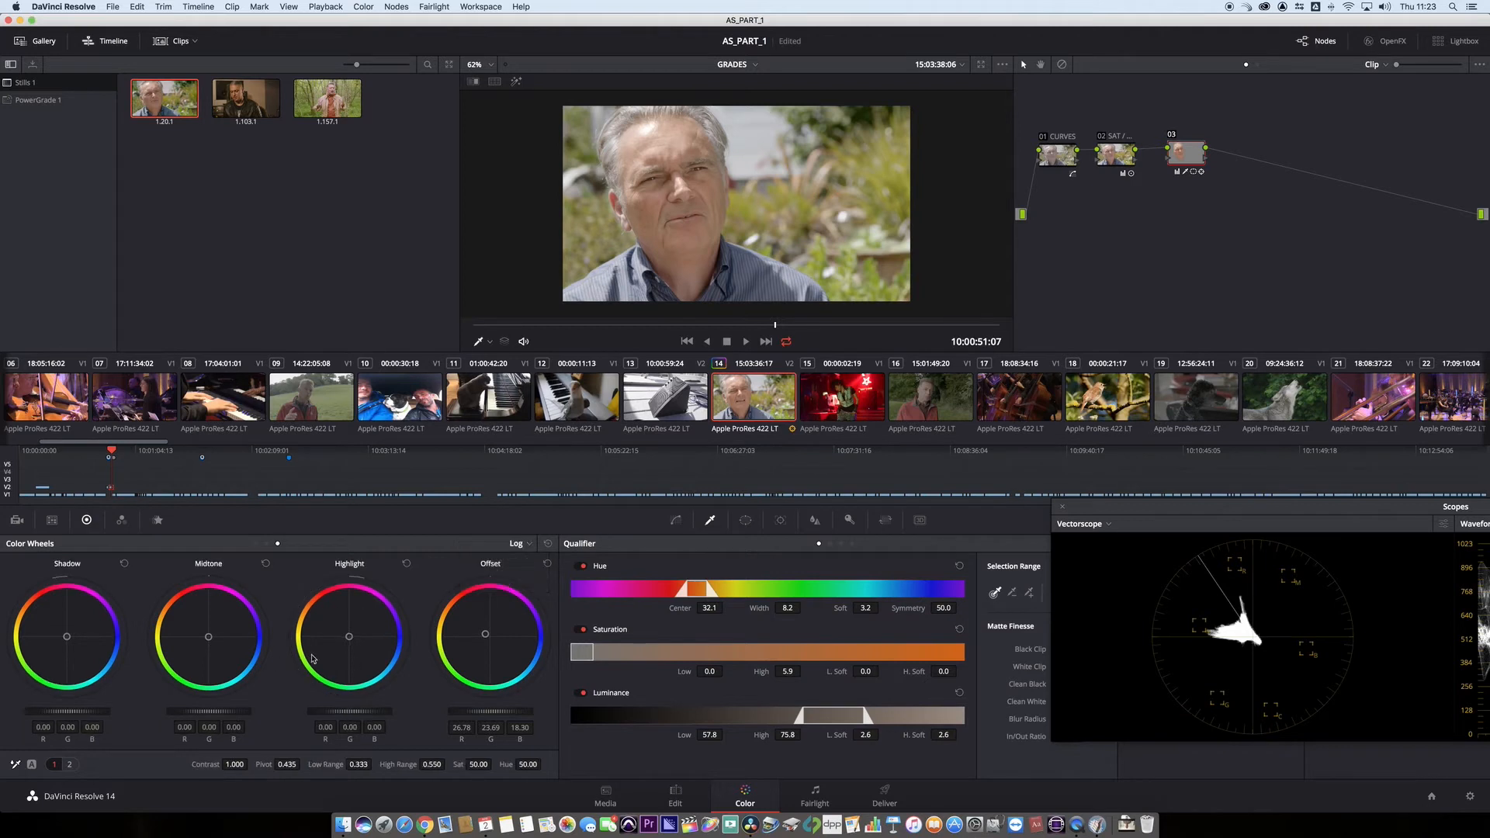
pyautogui.moveTo(349, 636); pyautogui.dragTo(352, 636)
pyautogui.moveTo(209, 637); pyautogui.dragTo(210, 639)
pyautogui.click(520, 545)
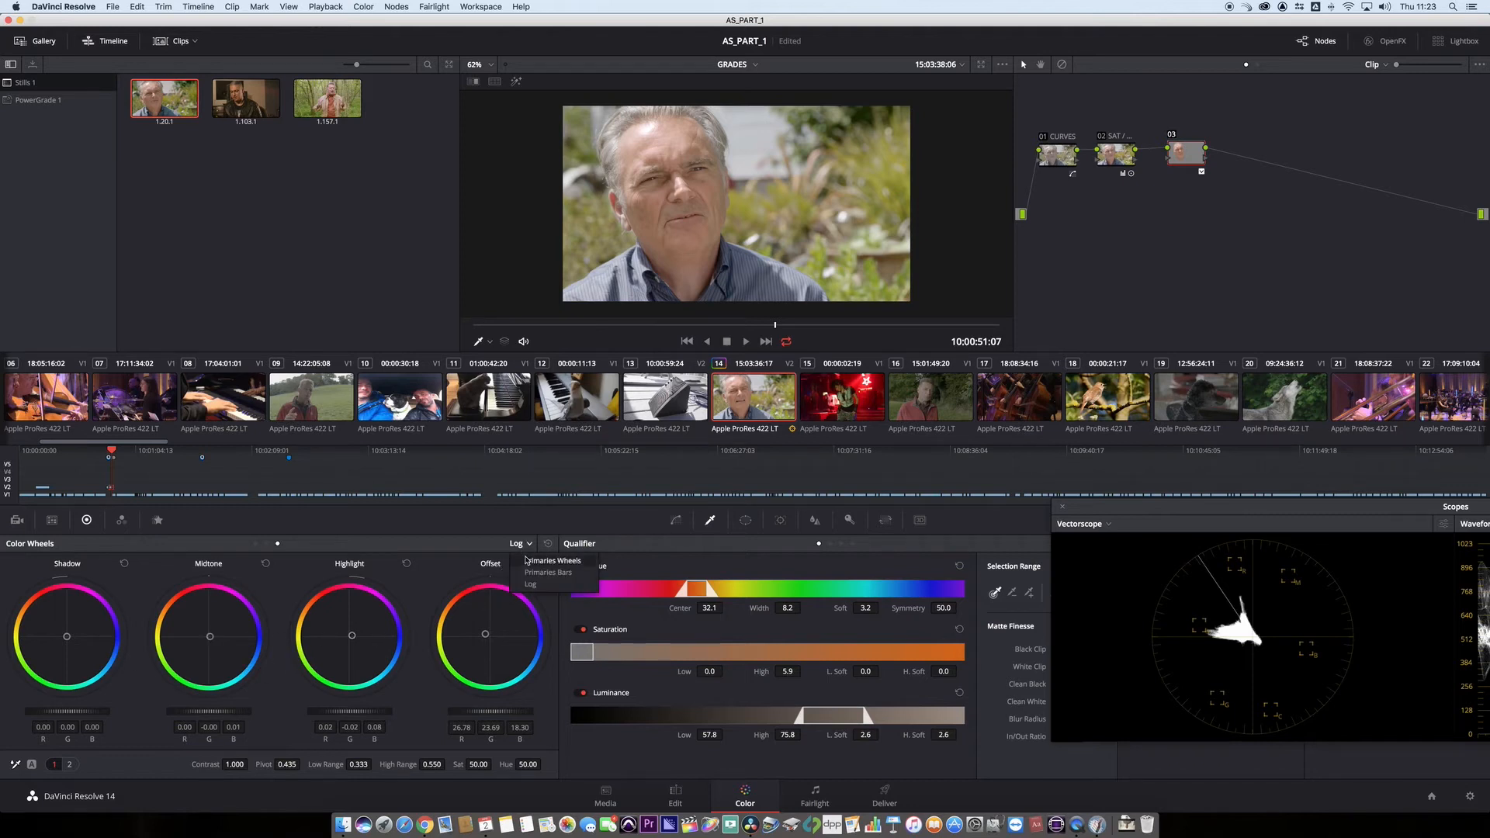
pyautogui.click(520, 560)
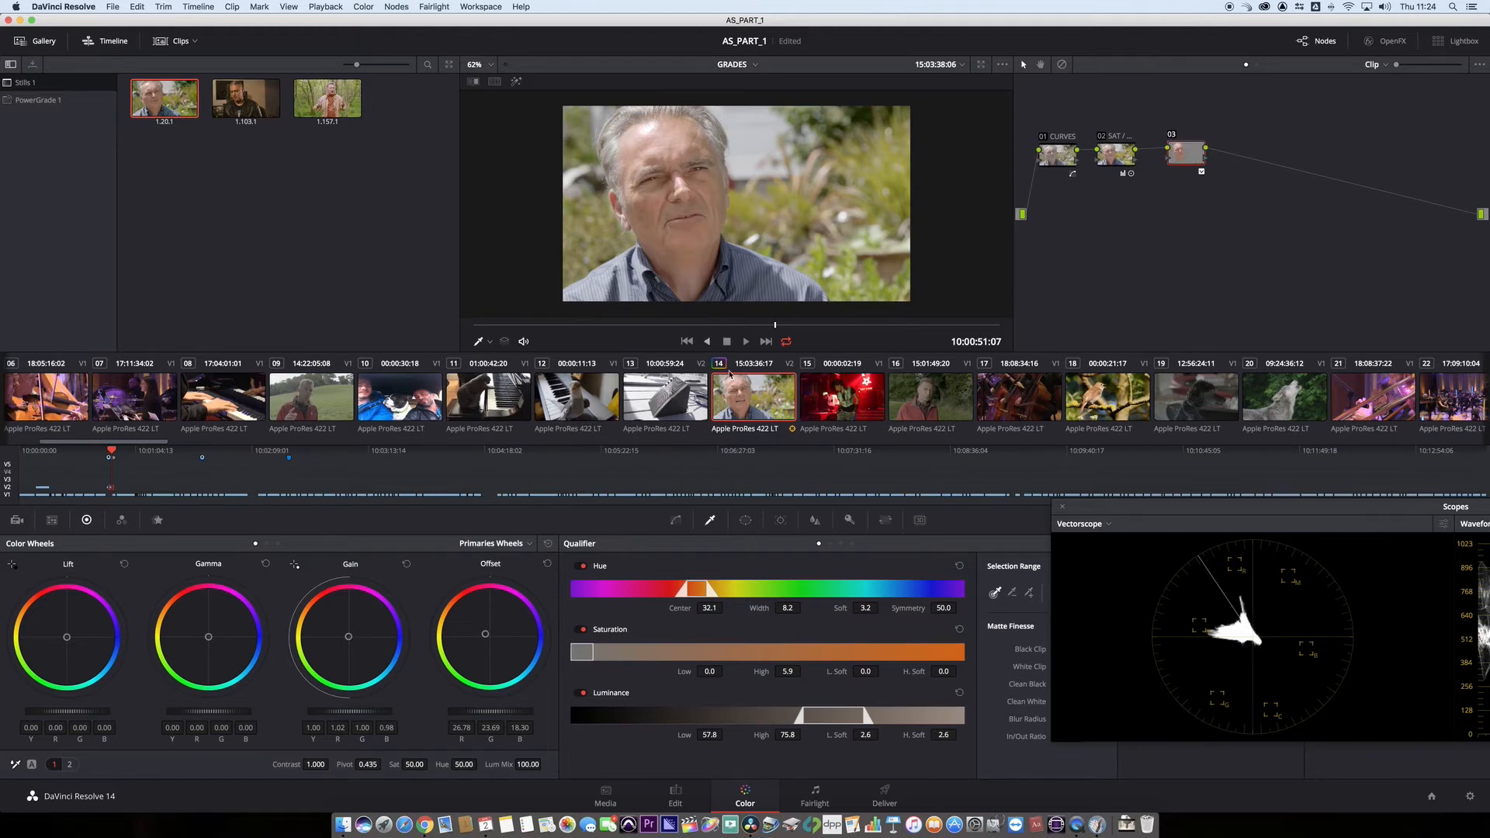
# - Lower the linked blur radius slightly on the third node to sharpen the face
pyautogui.click(808, 520)
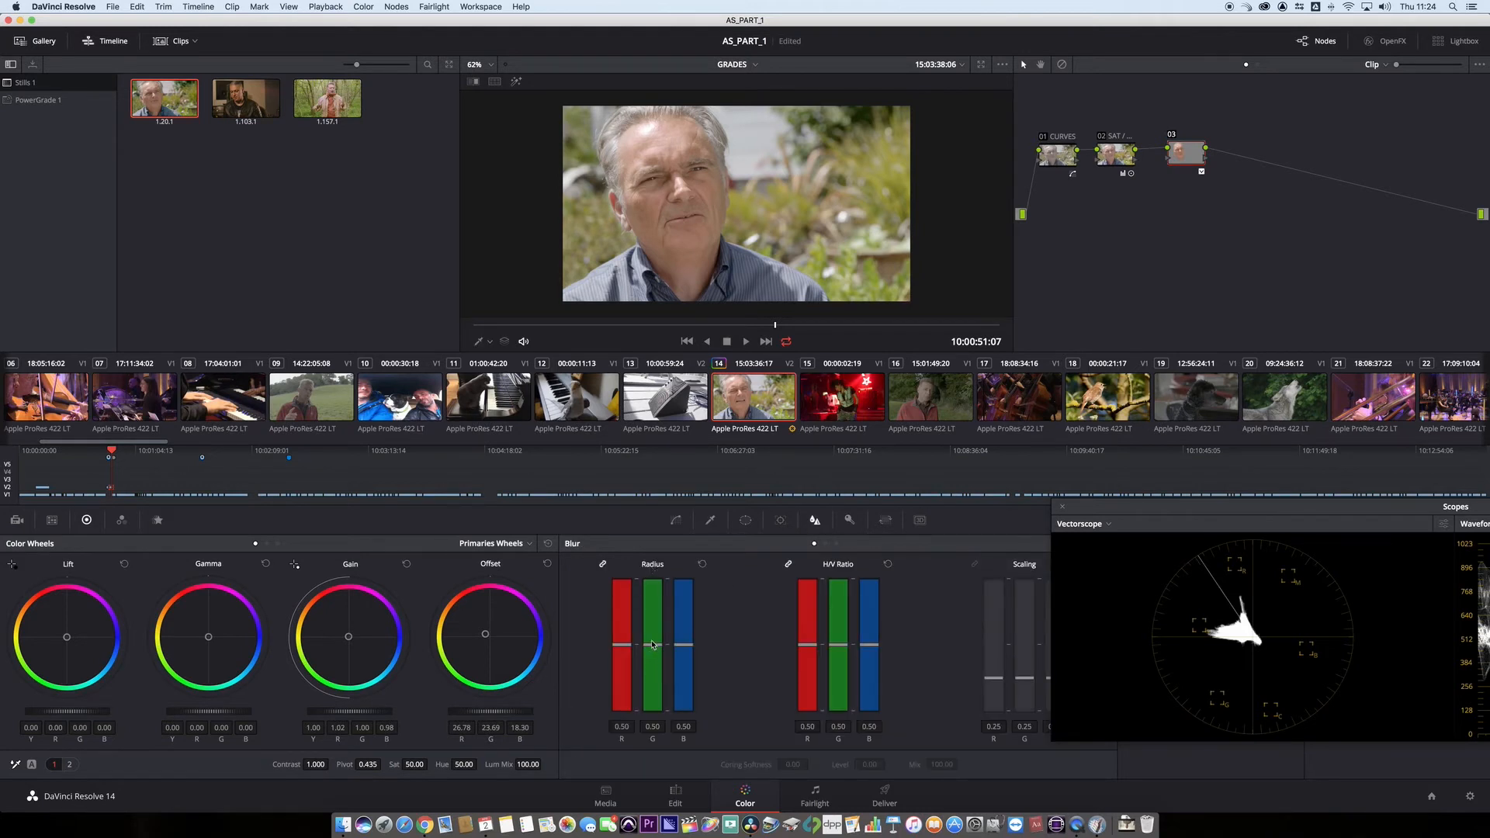
pyautogui.moveTo(652, 644)
pyautogui.mouseDown()
pyautogui.moveTo(650, 581)
pyautogui.moveTo(649, 669)
pyautogui.moveTo(649, 653)
pyautogui.mouseUp()
# - Add a serial node after the face node, put a layer node beneath it, and tidy the spacing of the nodes
pyautogui.moveTo(1190, 157); pyautogui.dragTo(1179, 159)
pyautogui.hotkey('alt', 's')
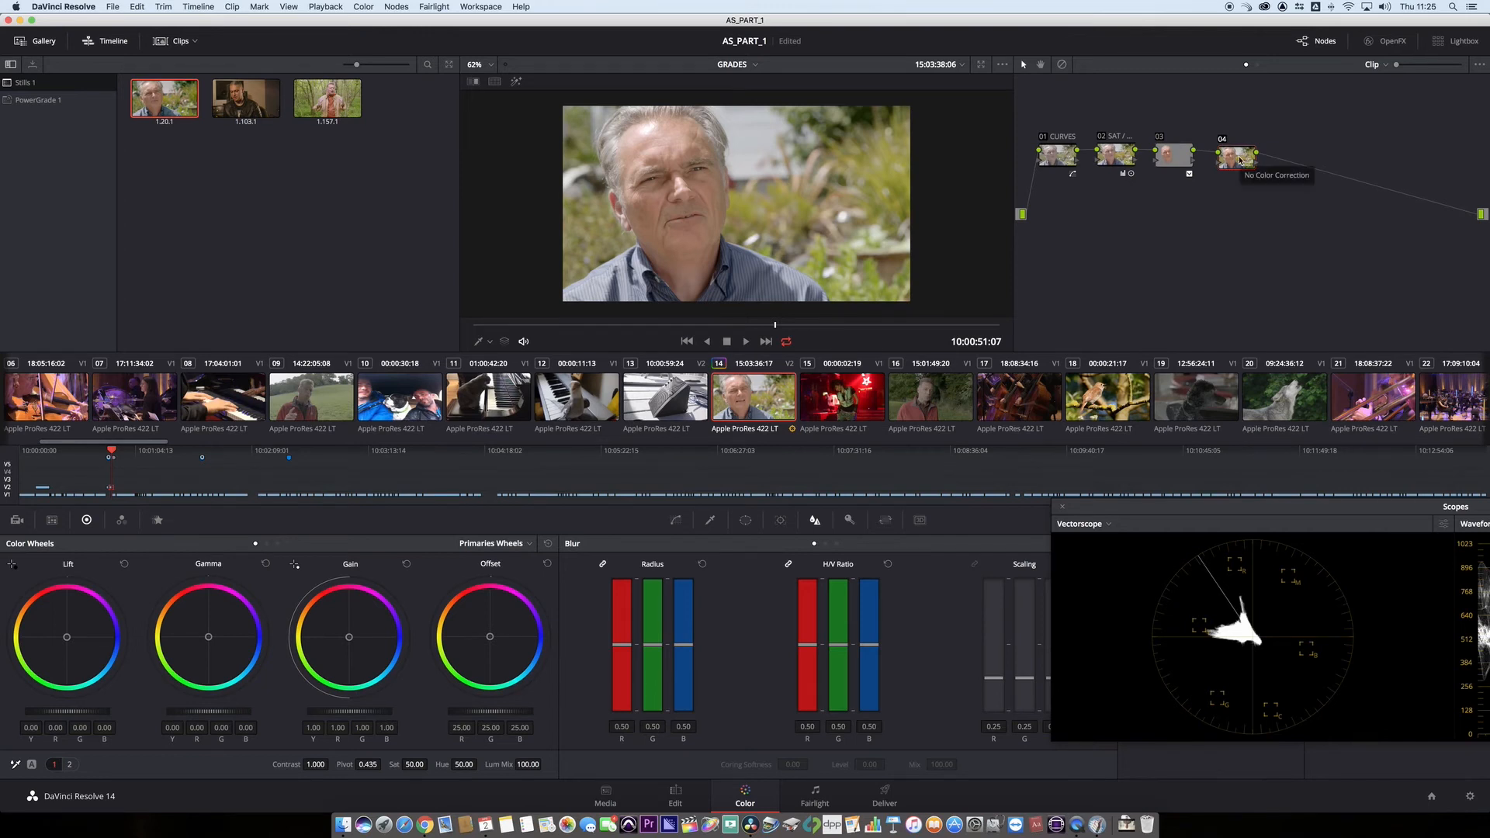
pyautogui.hotkey('alt', 'l')
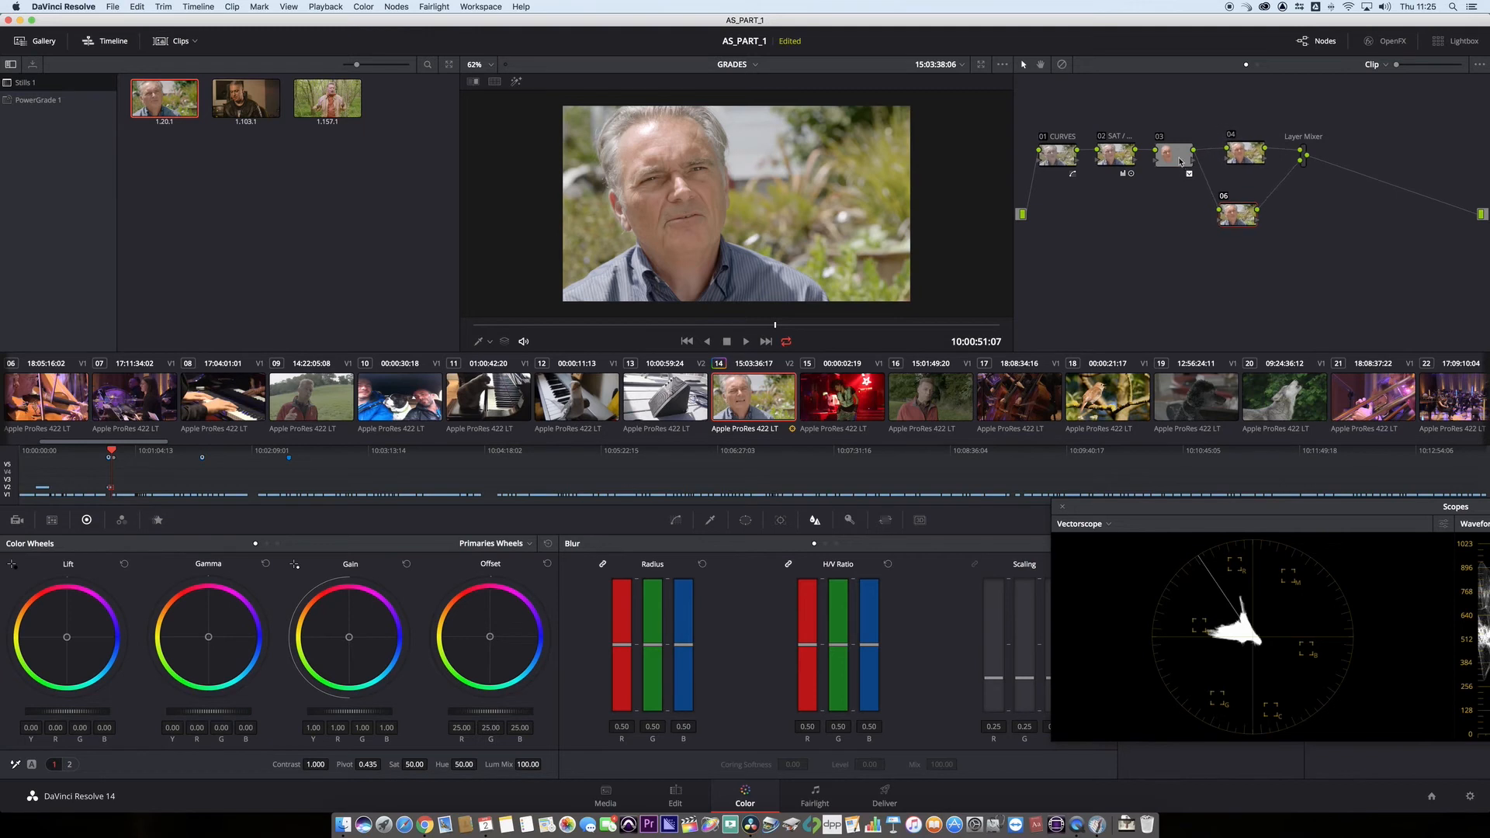
pyautogui.moveTo(1180, 162); pyautogui.dragTo(1168, 164)
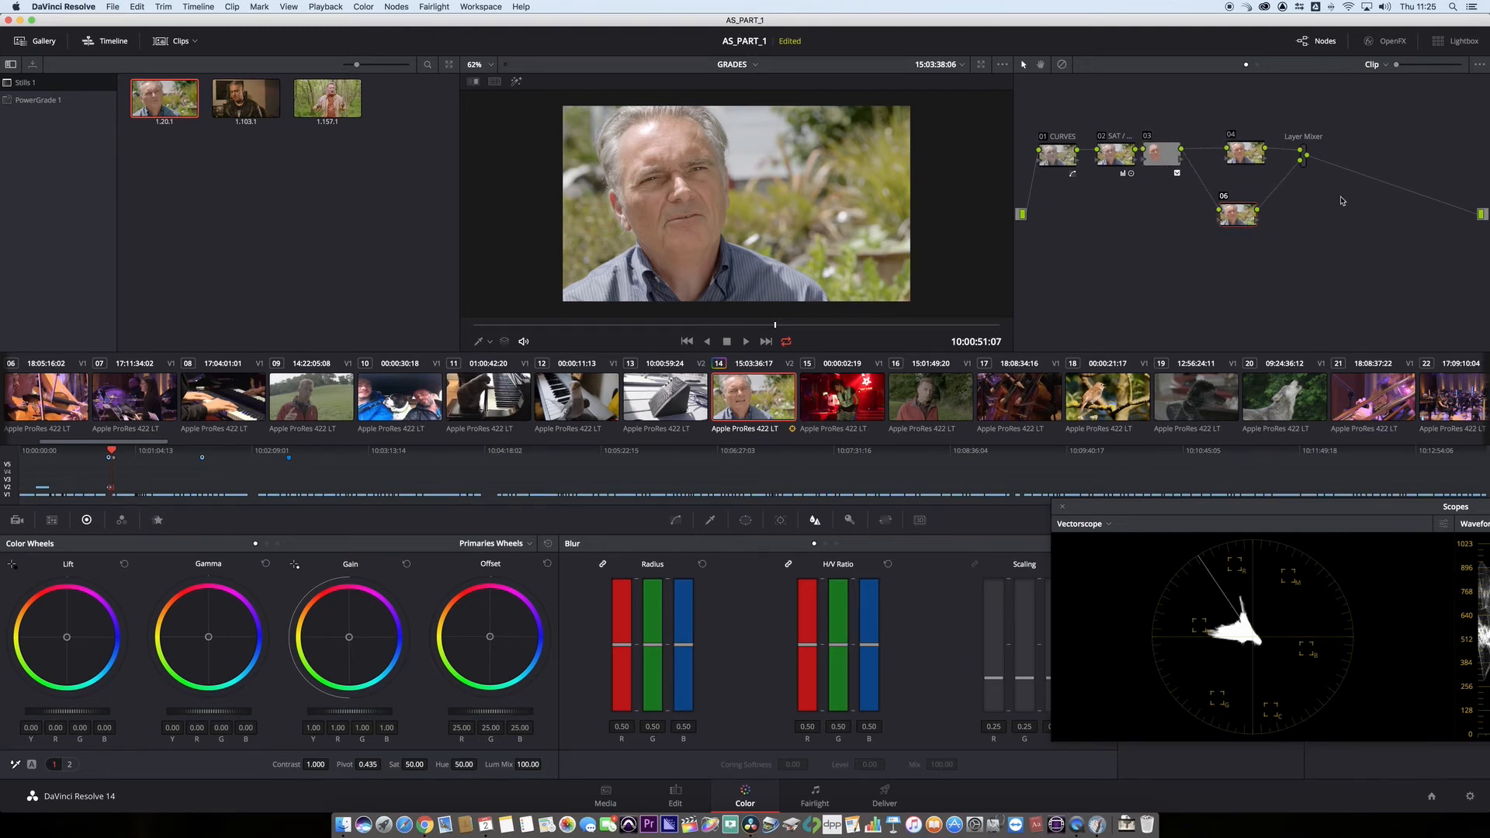
pyautogui.moveTo(1242, 153); pyautogui.dragTo(1234, 155)
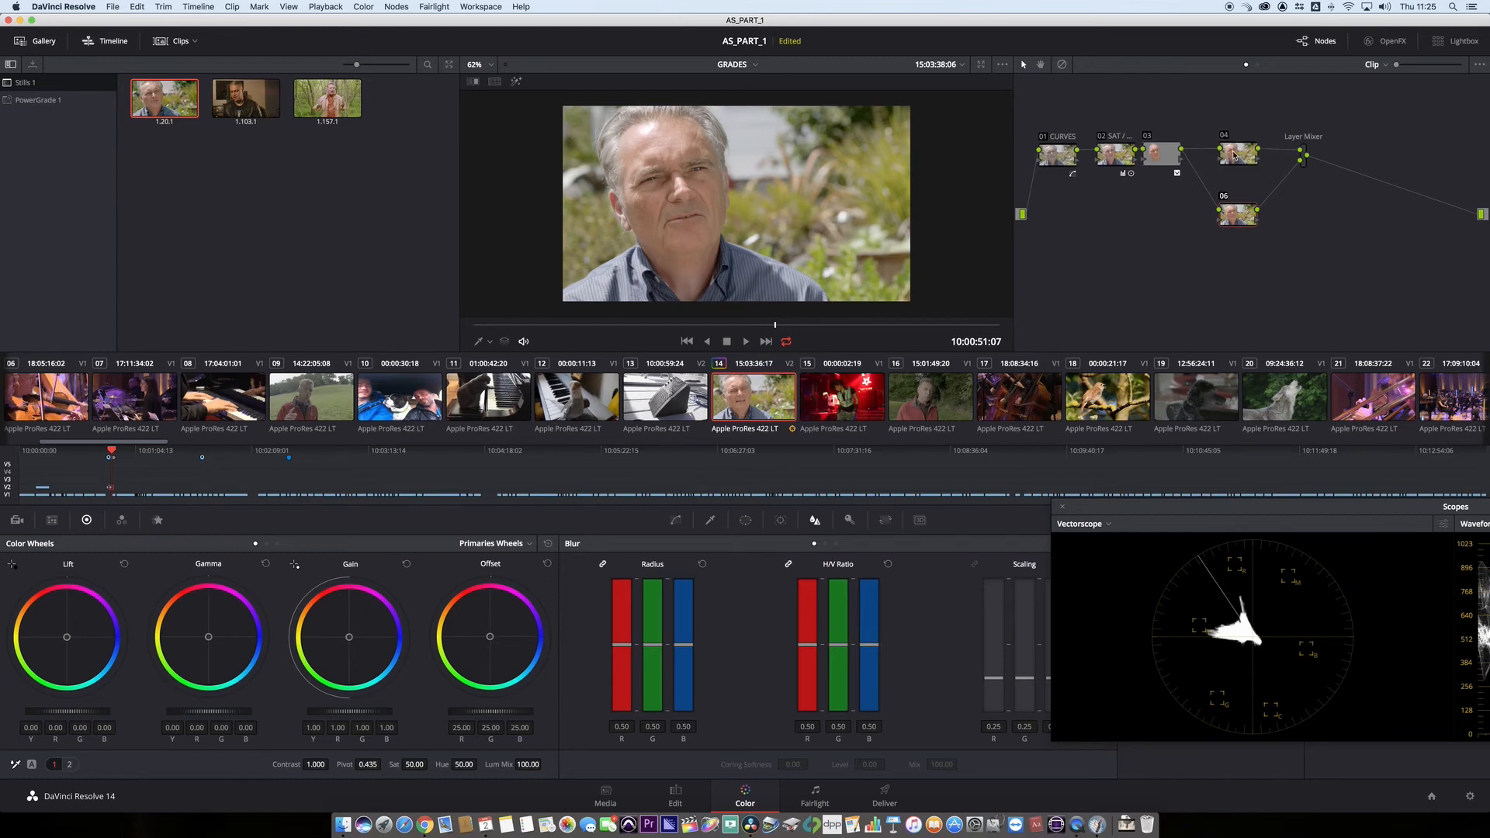
# - Label the fourth node "GRADE"
pyautogui.rightClick(1234, 155)
pyautogui.moveTo(1265, 188)
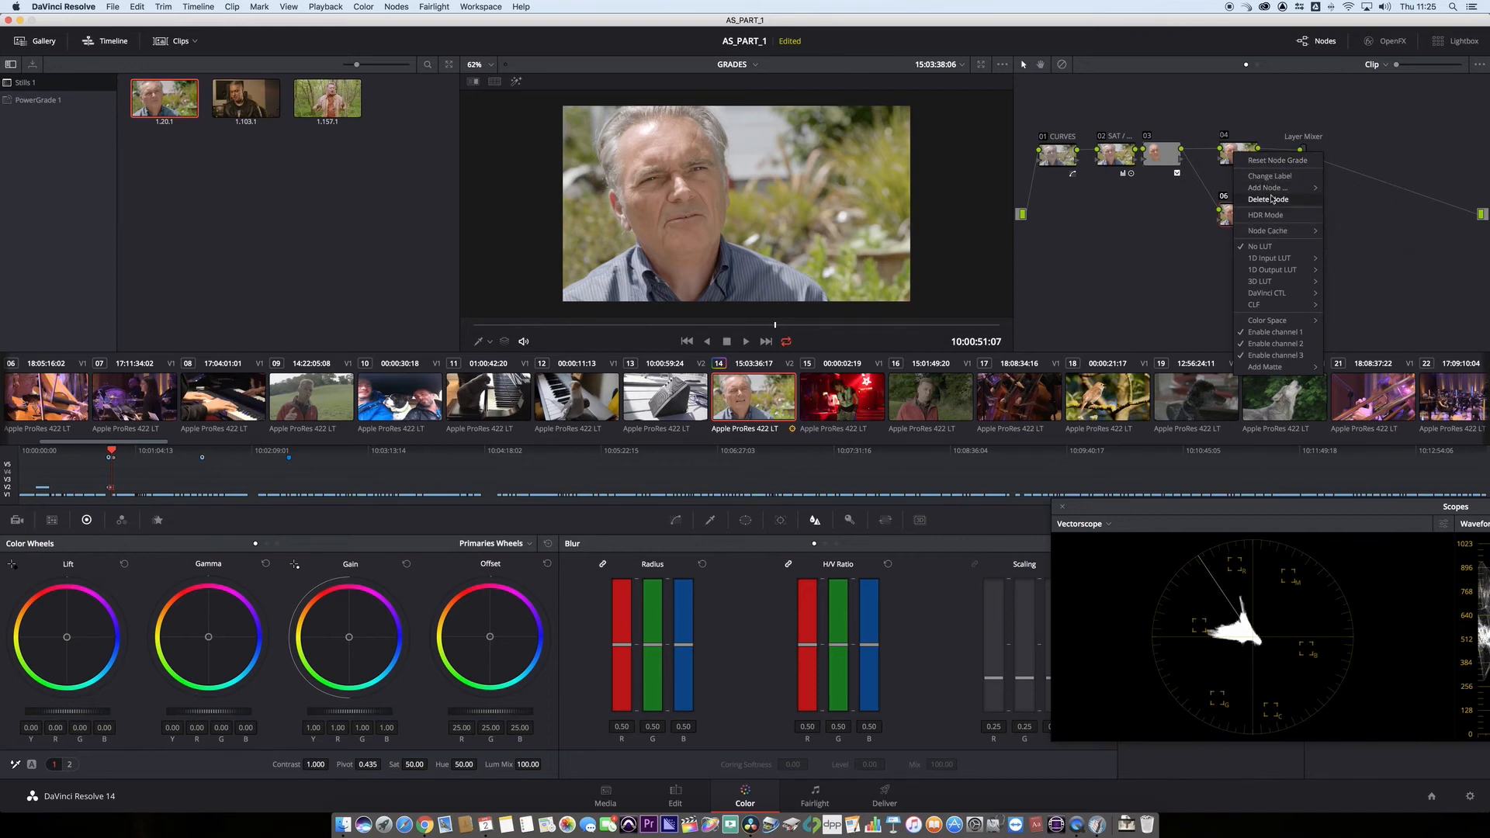
pyautogui.click(1271, 177)
pyautogui.write('GR')
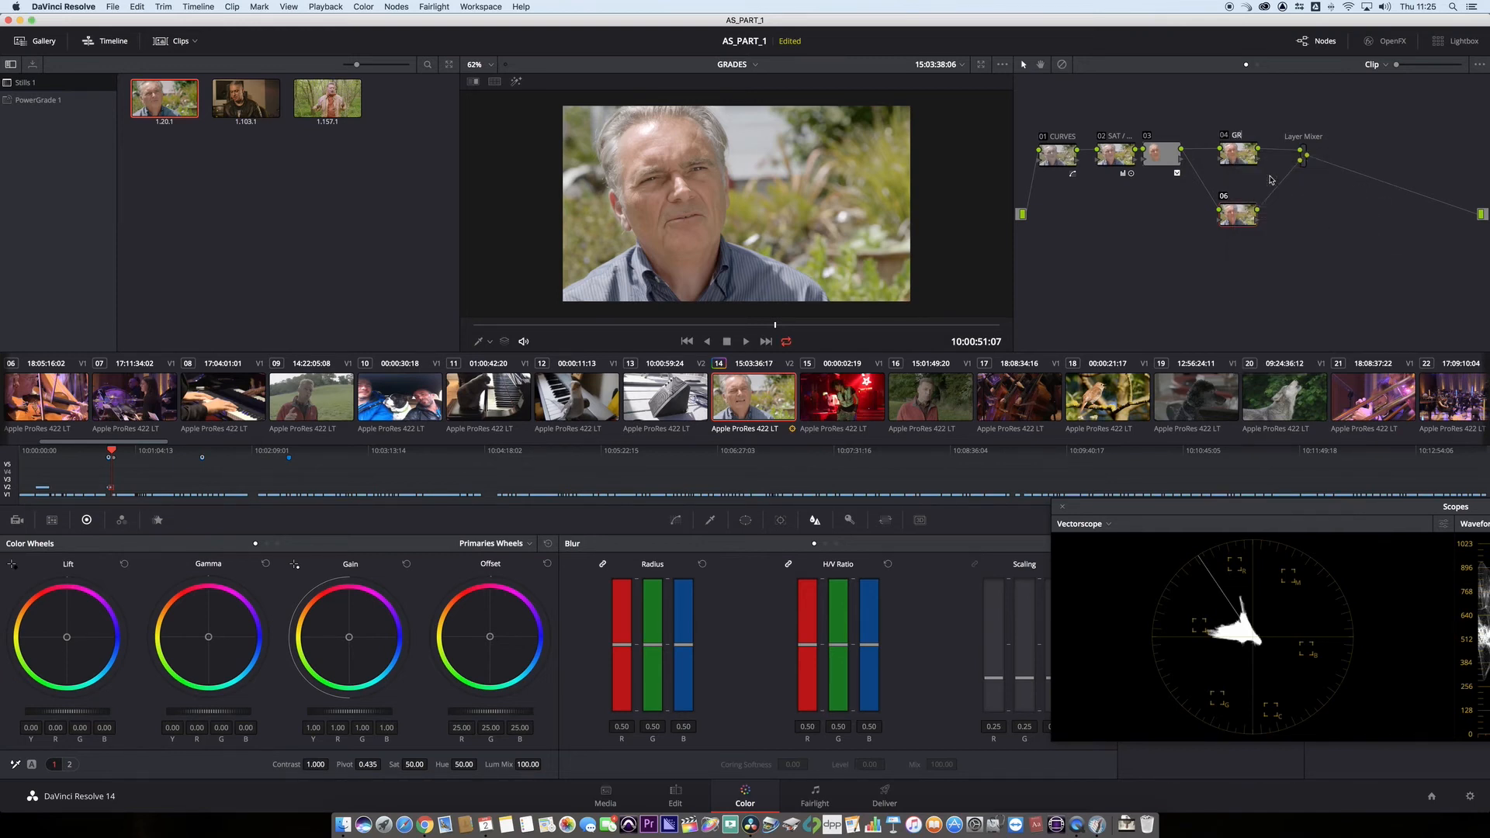
pyautogui.write('ADE')
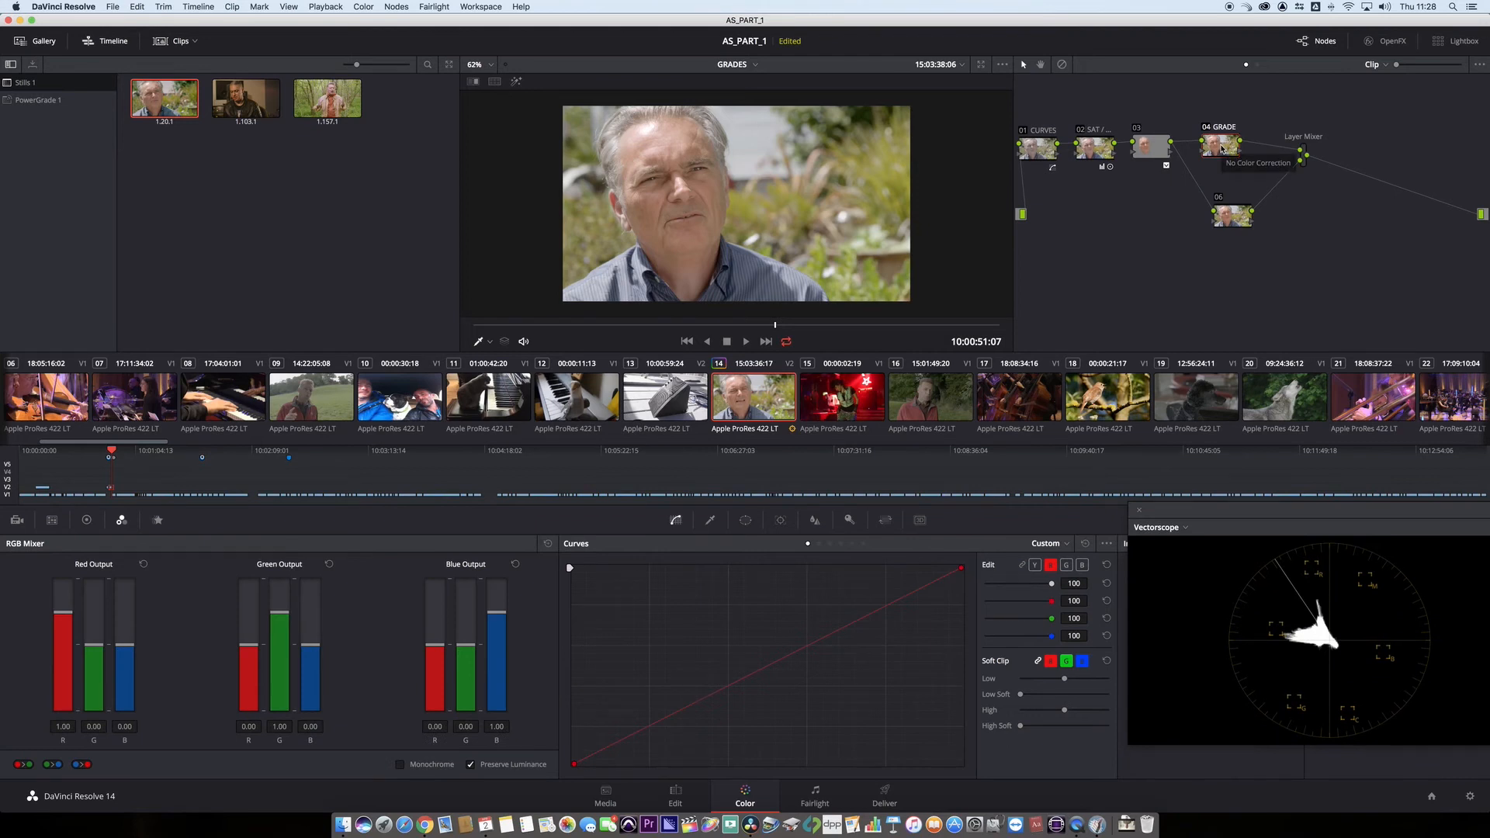
# - Rearrange the nodes and connect the third node's key output to the key input of node 06
pyautogui.moveTo(1222, 148); pyautogui.dragTo(1221, 147)
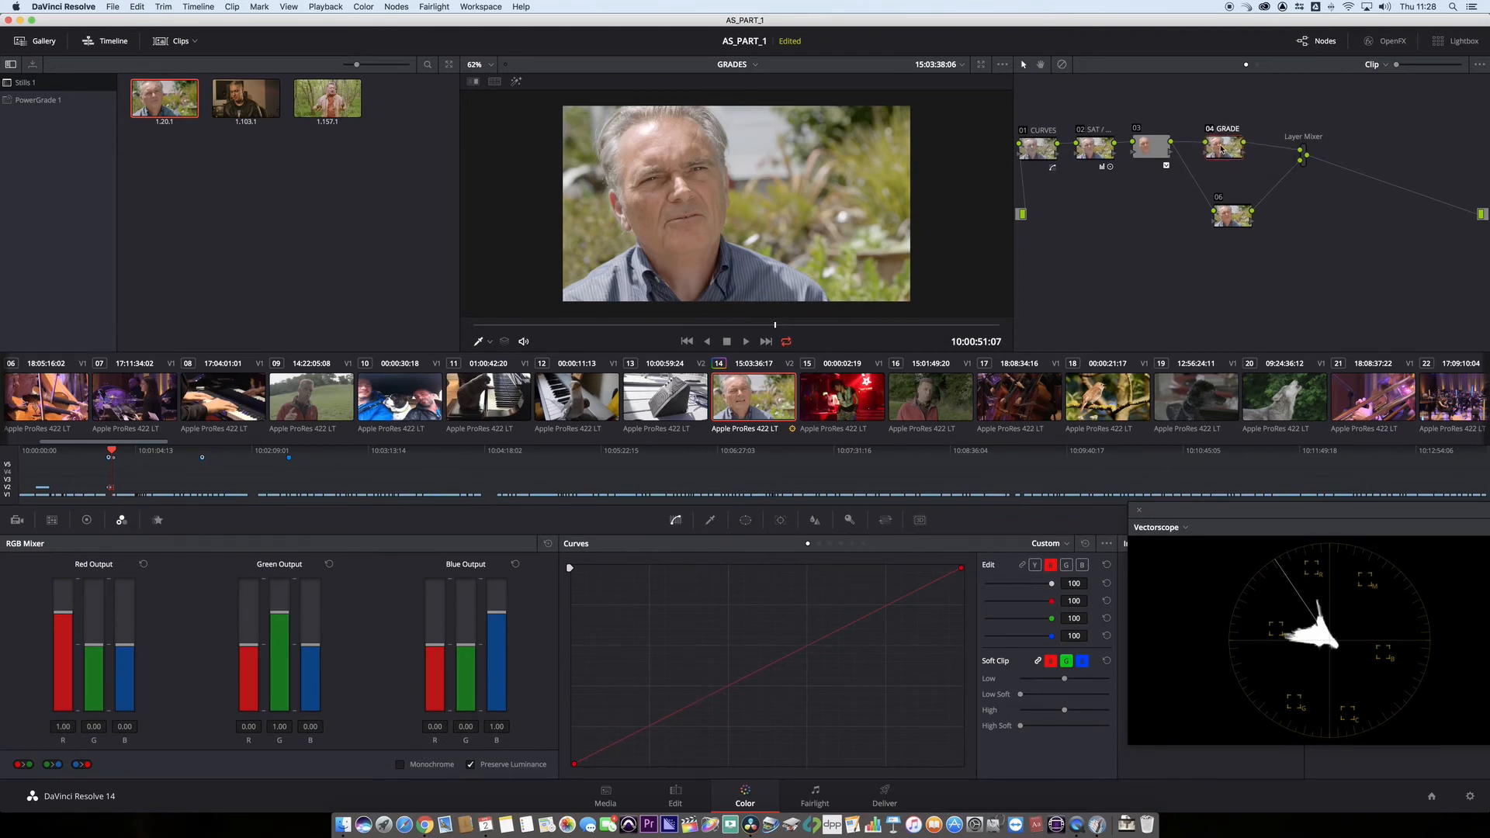
pyautogui.moveTo(1237, 218); pyautogui.dragTo(1247, 215)
pyautogui.moveTo(1153, 148)
pyautogui.mouseDown()
pyautogui.moveTo(1082, 148)
pyautogui.moveTo(1141, 155)
pyautogui.mouseUp()
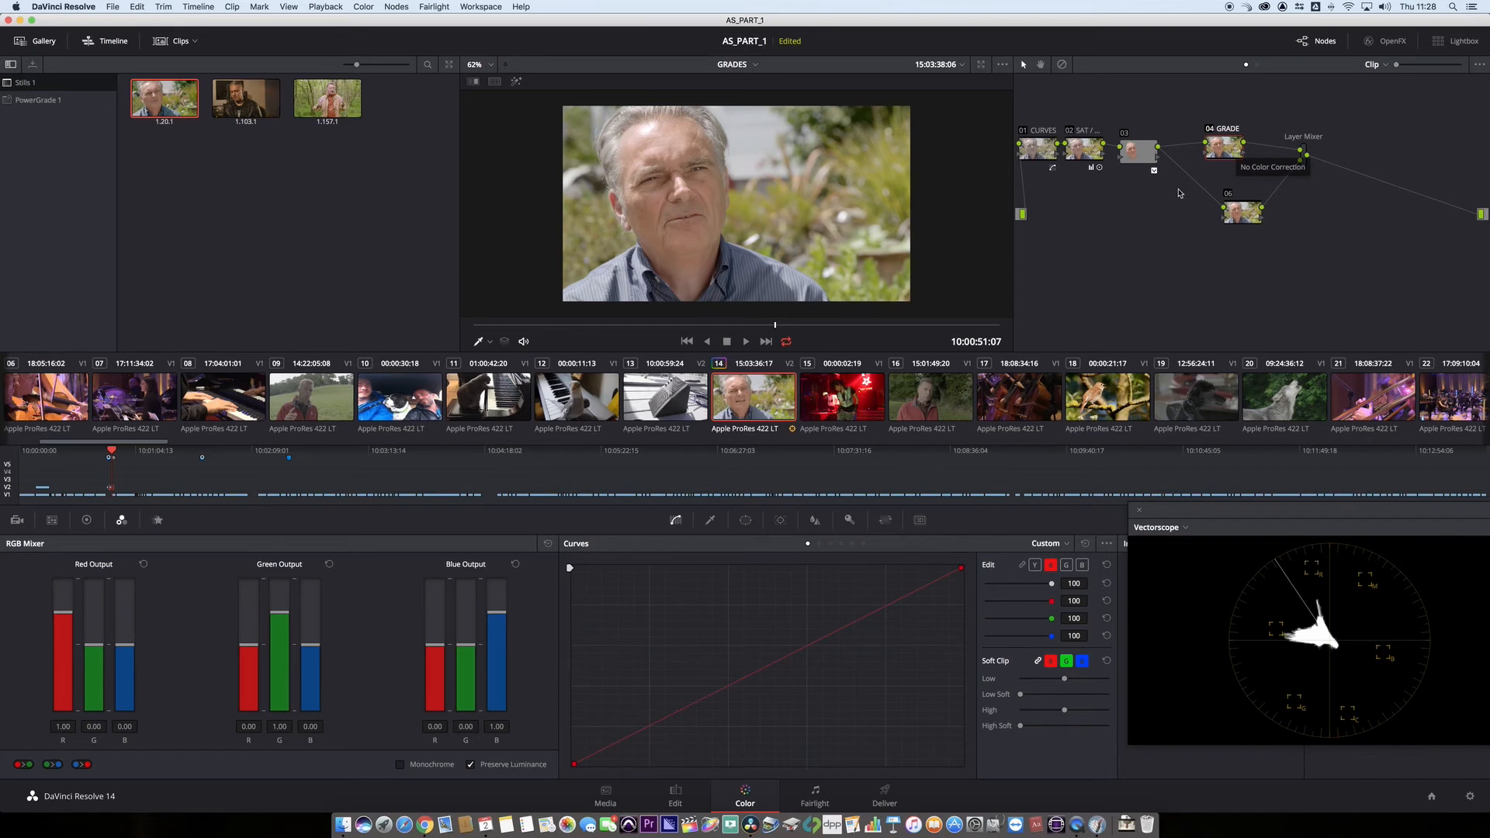
pyautogui.moveTo(1152, 166); pyautogui.dragTo(1148, 165)
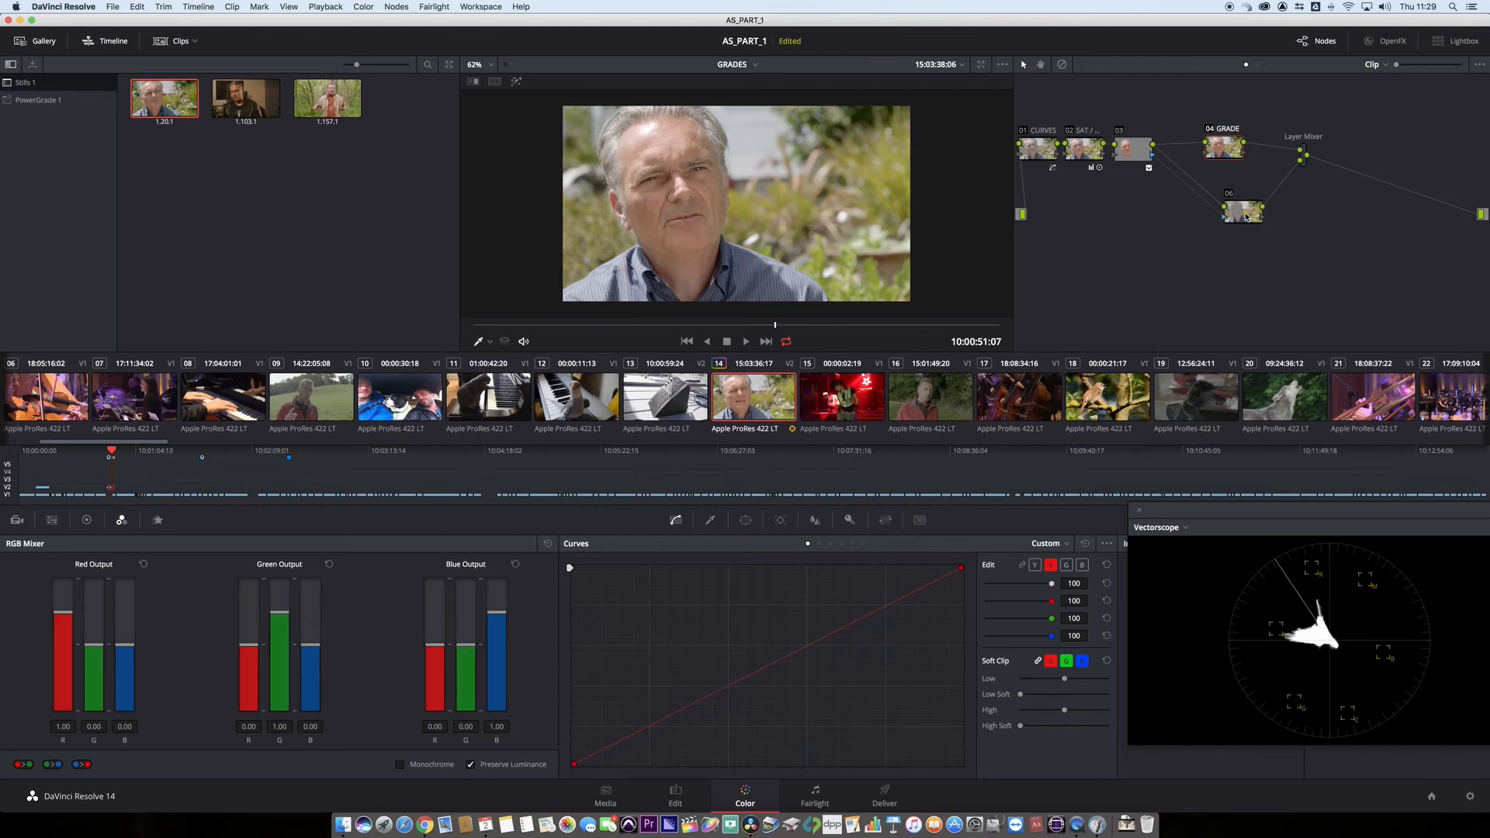
pyautogui.moveTo(1233, 155); pyautogui.dragTo(1229, 225)
pyautogui.click(1247, 218)
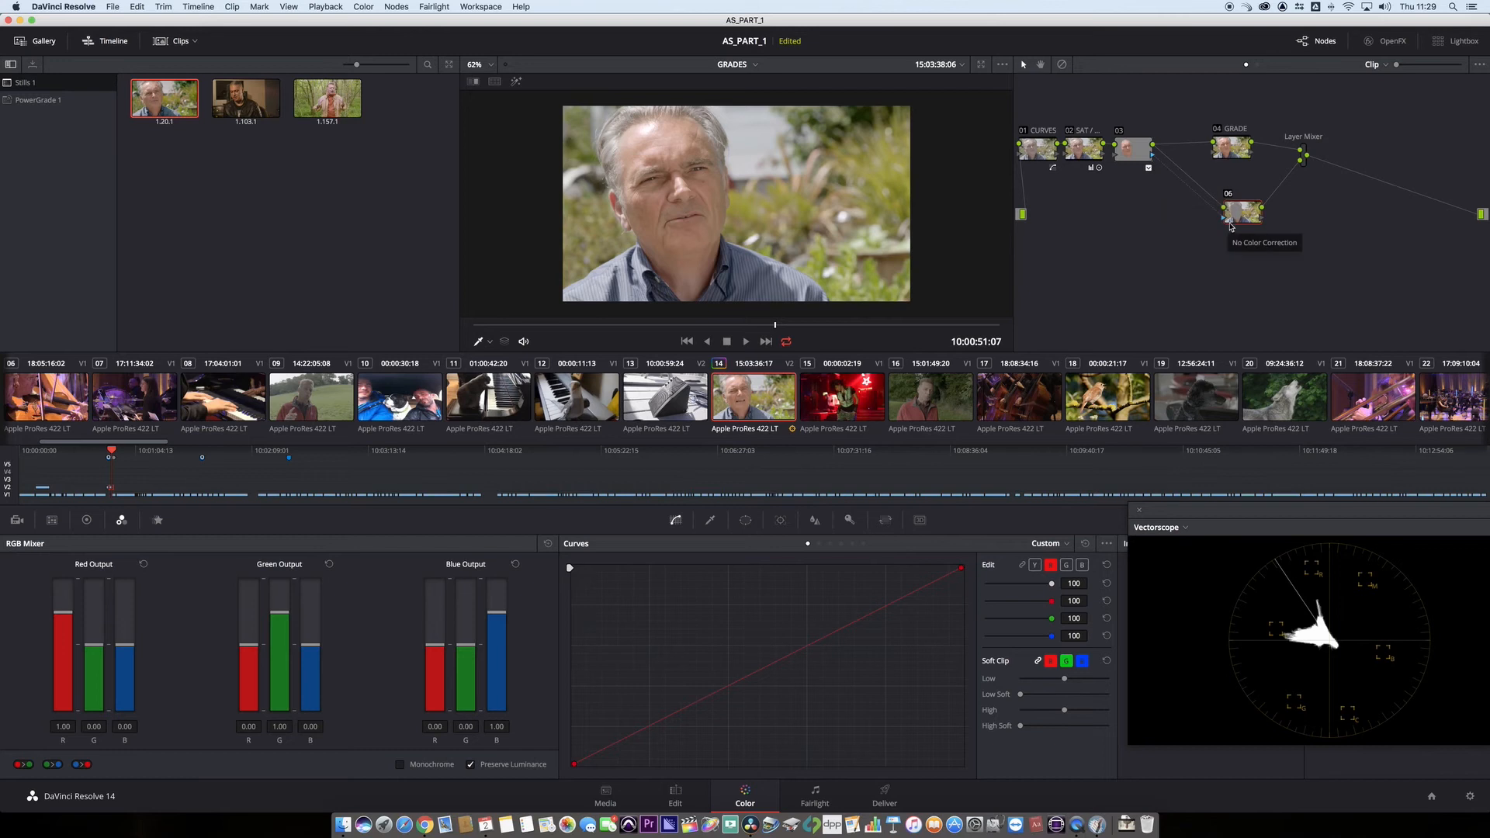
# - Lower the master gamma of the GRADE node to -0.01 using the primaries wheels
pyautogui.click(1229, 147)
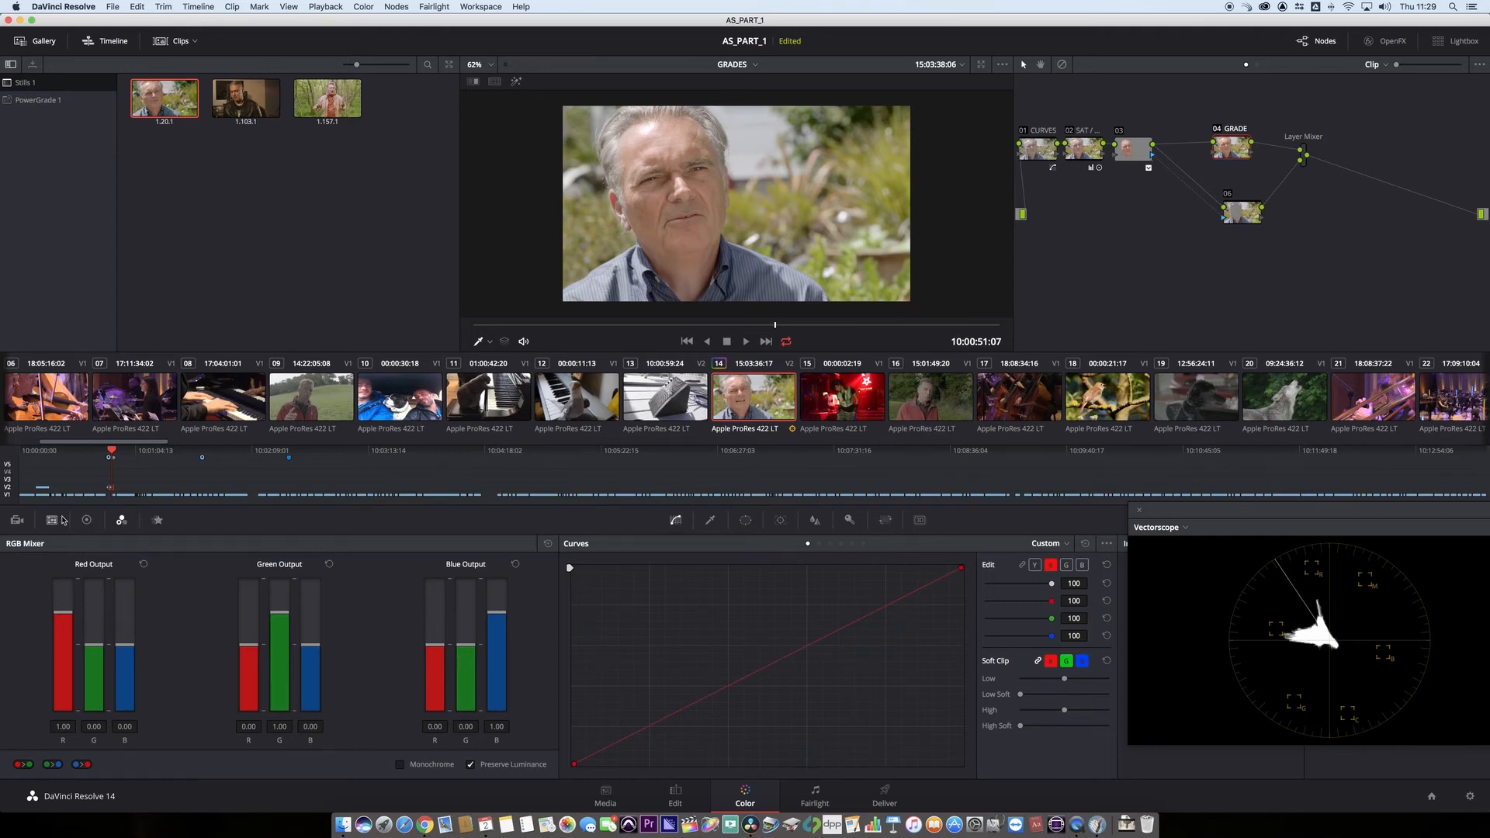
pyautogui.click(86, 520)
pyautogui.moveTo(208, 712)
pyautogui.mouseDown()
pyautogui.moveTo(183, 712)
pyautogui.moveTo(197, 712)
pyautogui.mouseUp()
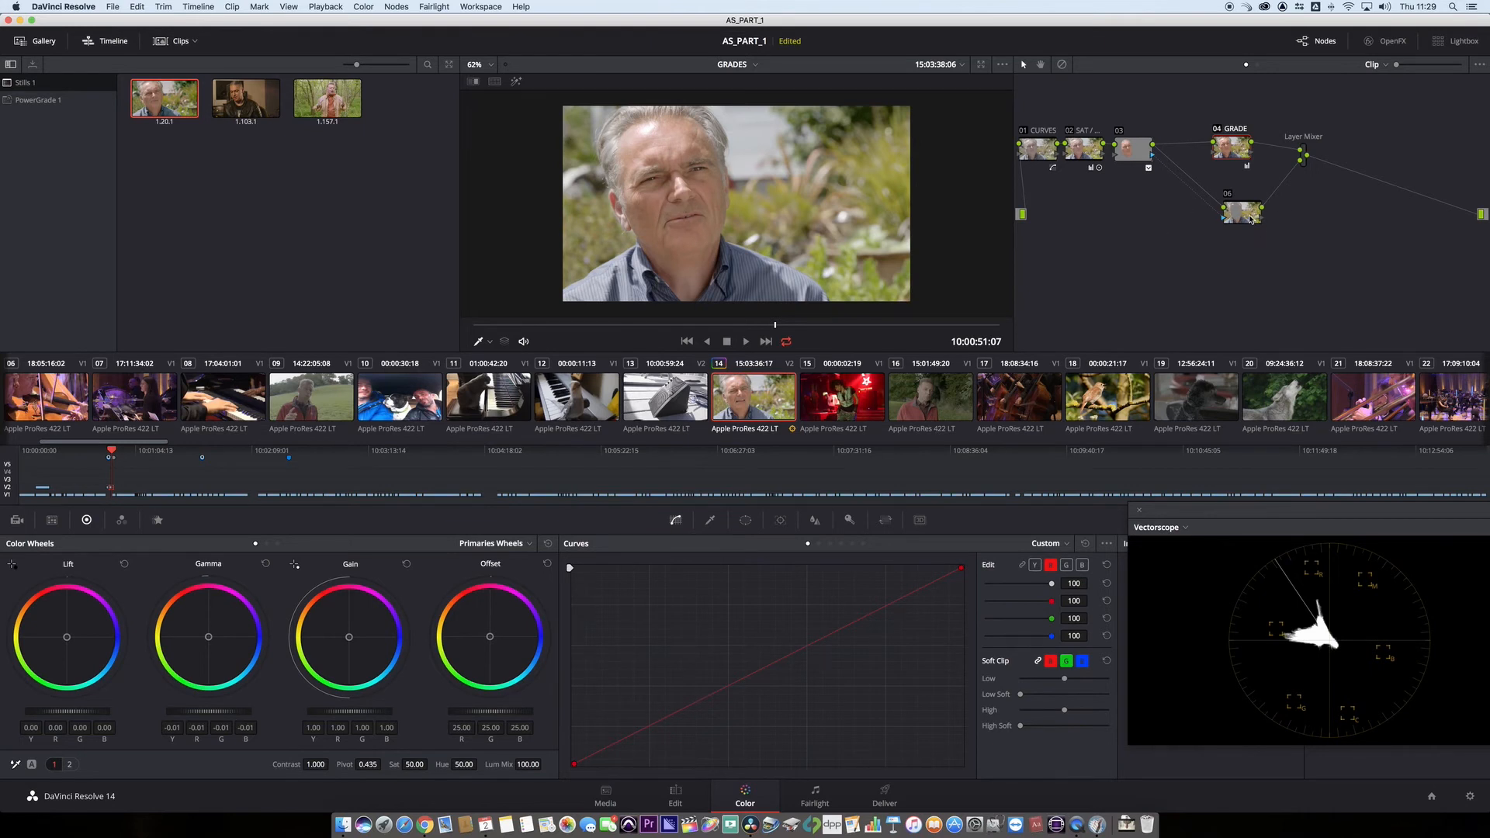
# - Flip the key input inversion of node 06 so its matte isolates the face, and select the GRADE node
pyautogui.moveTo(1251, 218); pyautogui.dragTo(1247, 219)
pyautogui.click(1242, 218)
pyautogui.click(850, 521)
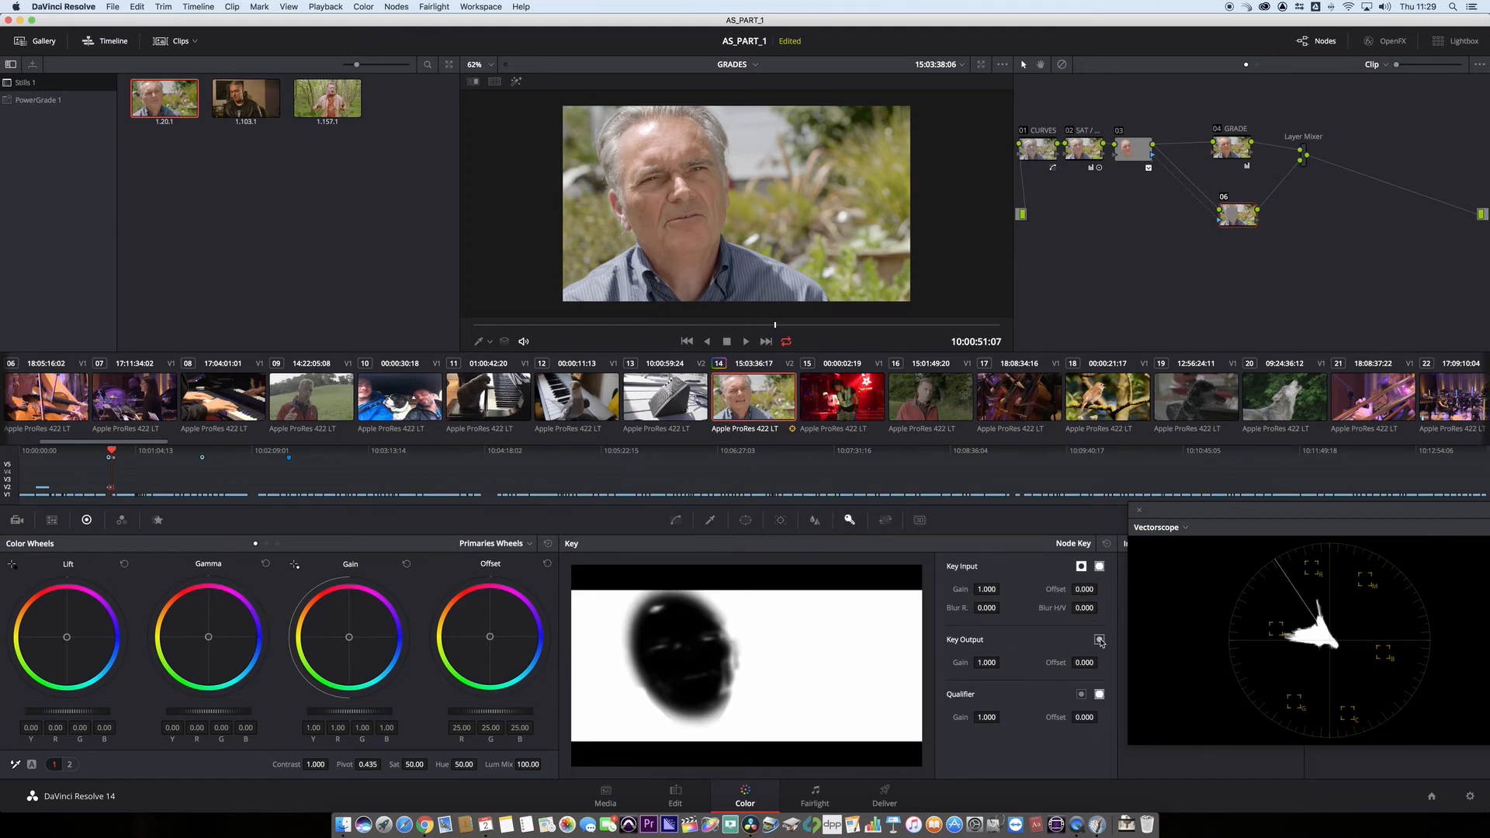
pyautogui.click(1080, 568)
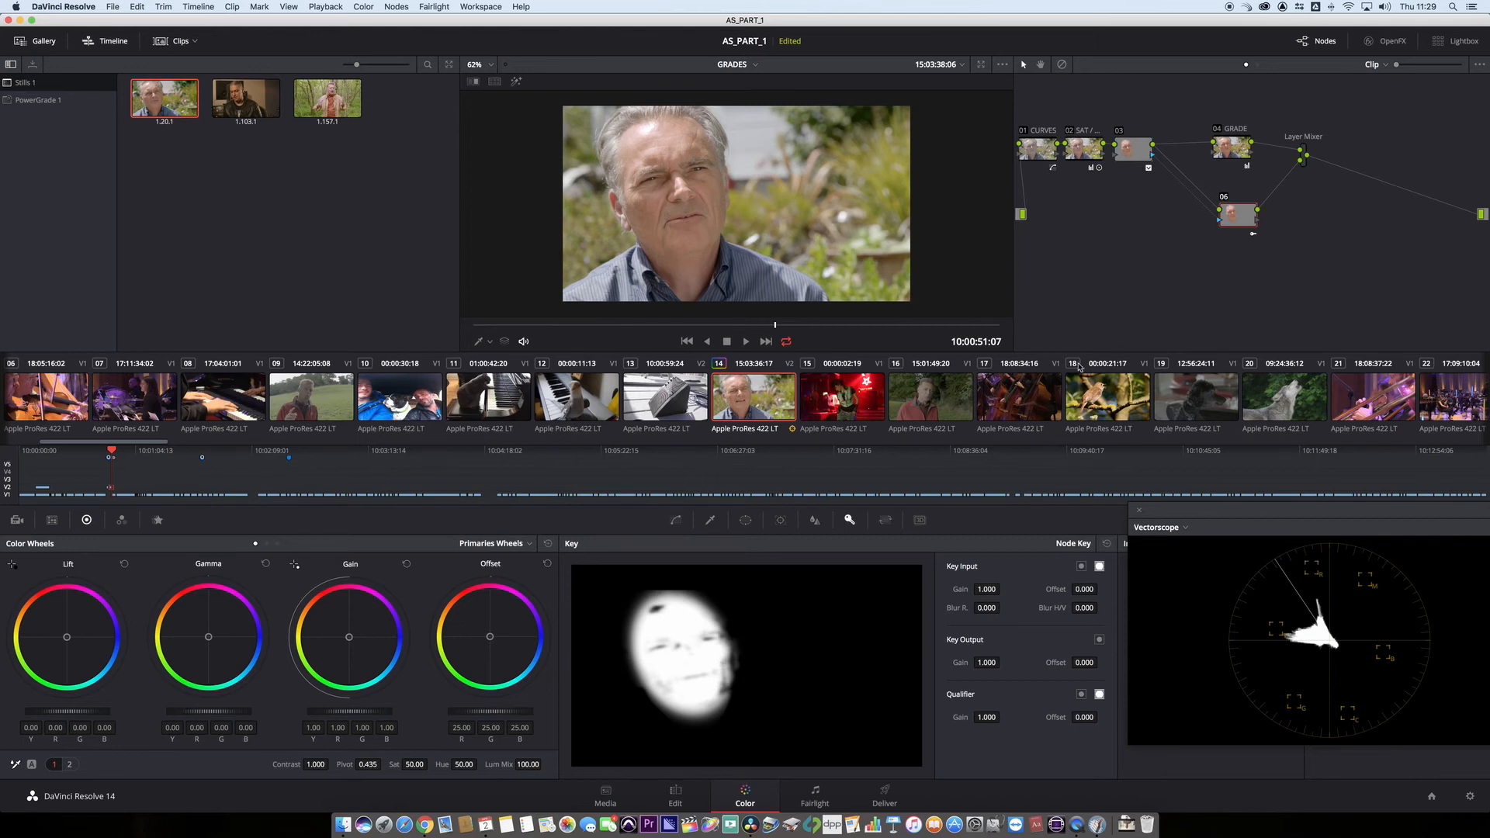
pyautogui.click(1240, 145)
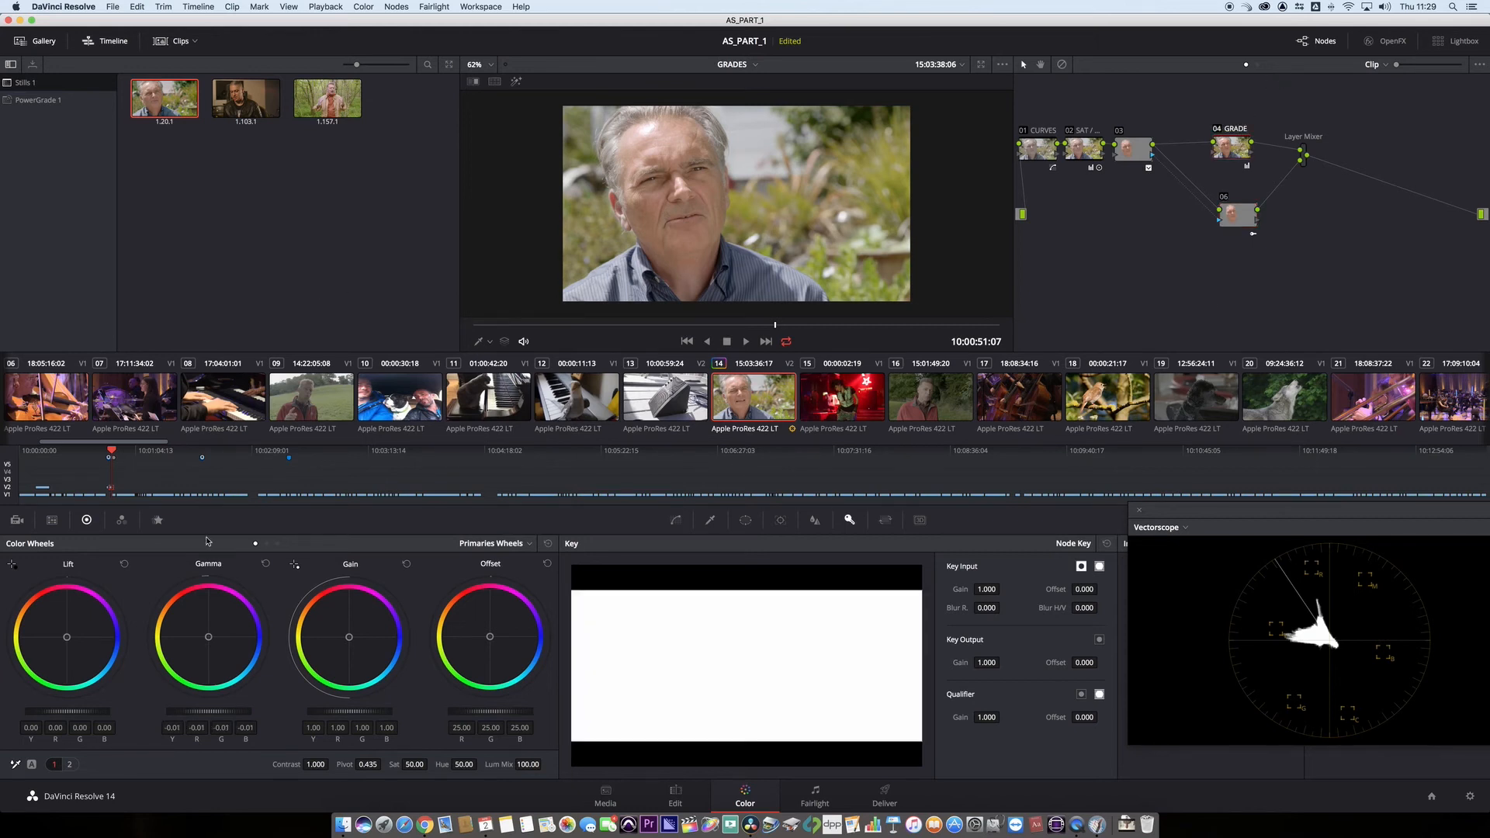
# - Reset the primaries wheels of the GRADE node and shift the node slightly in the graph
pyautogui.moveTo(208, 711)
pyautogui.mouseDown()
pyautogui.moveTo(225, 712)
pyautogui.moveTo(175, 712)
pyautogui.moveTo(222, 711)
pyautogui.moveTo(179, 712)
pyautogui.moveTo(208, 712)
pyautogui.mouseUp()
pyautogui.click(548, 543)
pyautogui.moveTo(1240, 151); pyautogui.dragTo(1227, 148)
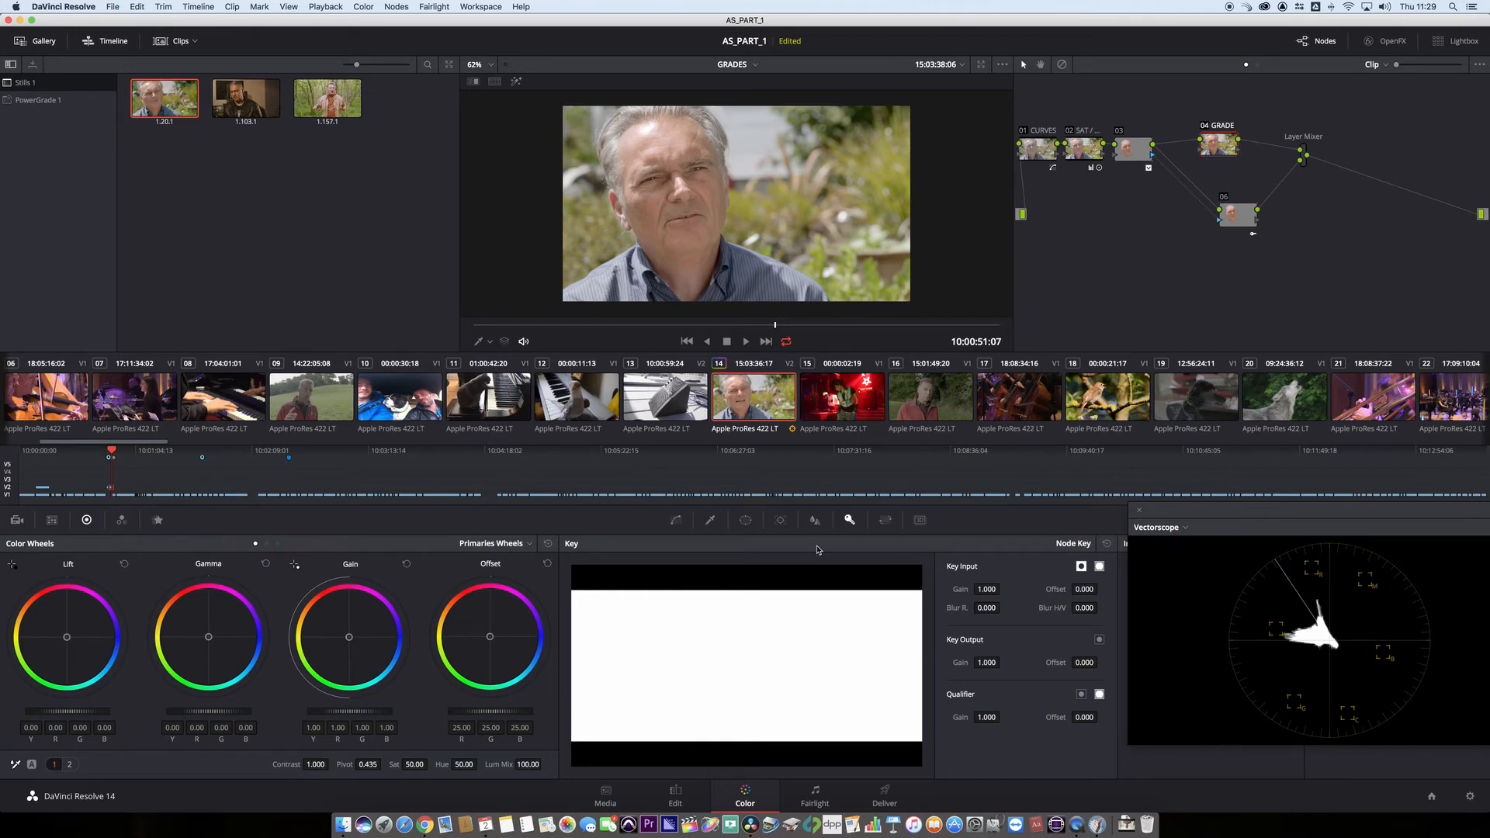
# - Shape the GRADE node's custom curves: lower the red midtones, raise green and blue midtones slightly, and anchor the blue highlights
pyautogui.click(676, 521)
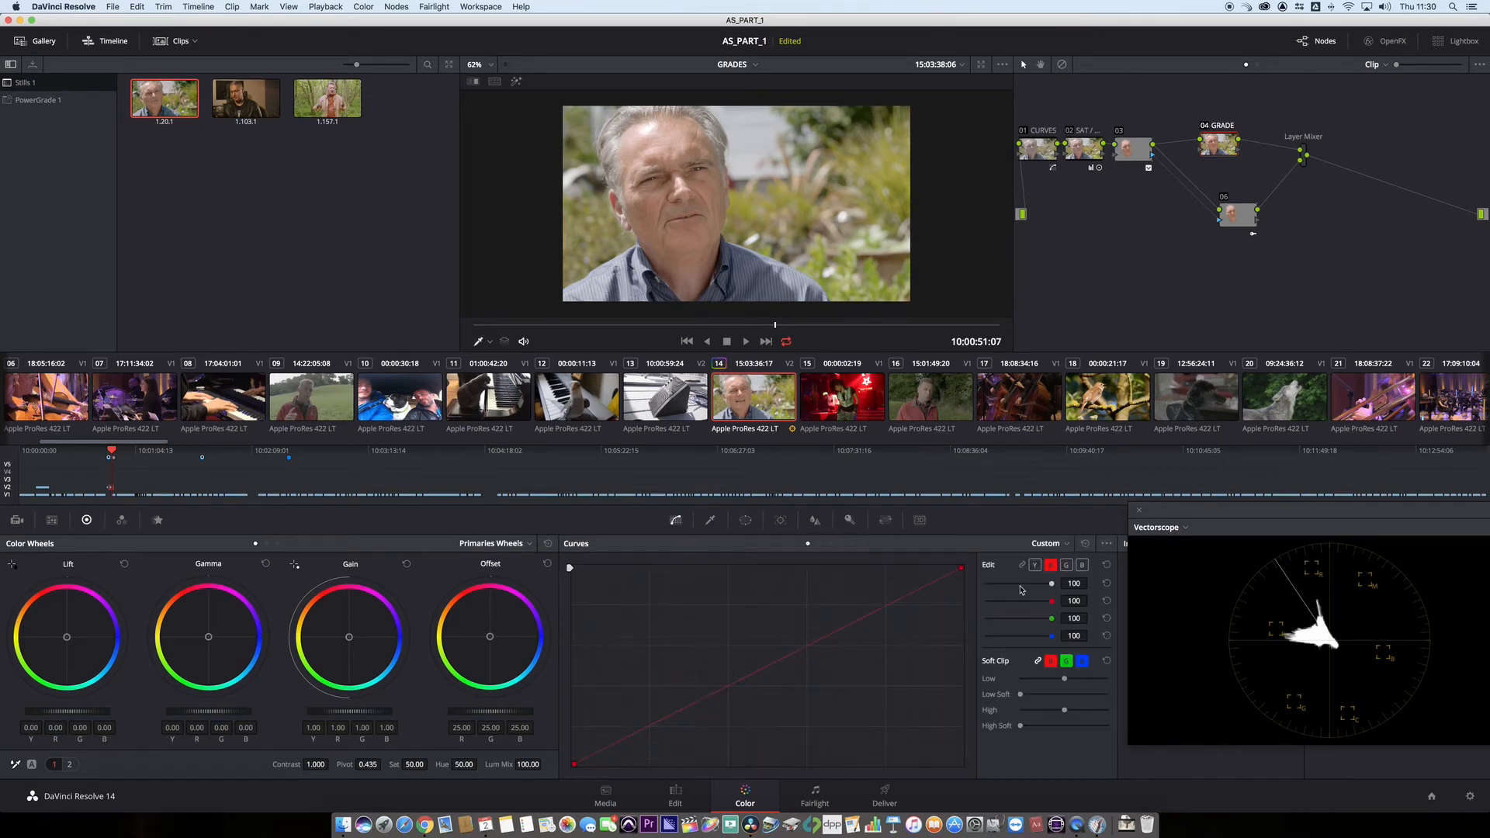
pyautogui.moveTo(706, 697)
pyautogui.mouseDown()
pyautogui.moveTo(699, 682)
pyautogui.moveTo(704, 707)
pyautogui.moveTo(728, 681)
pyautogui.mouseUp()
pyautogui.click(1067, 565)
pyautogui.click(1083, 566)
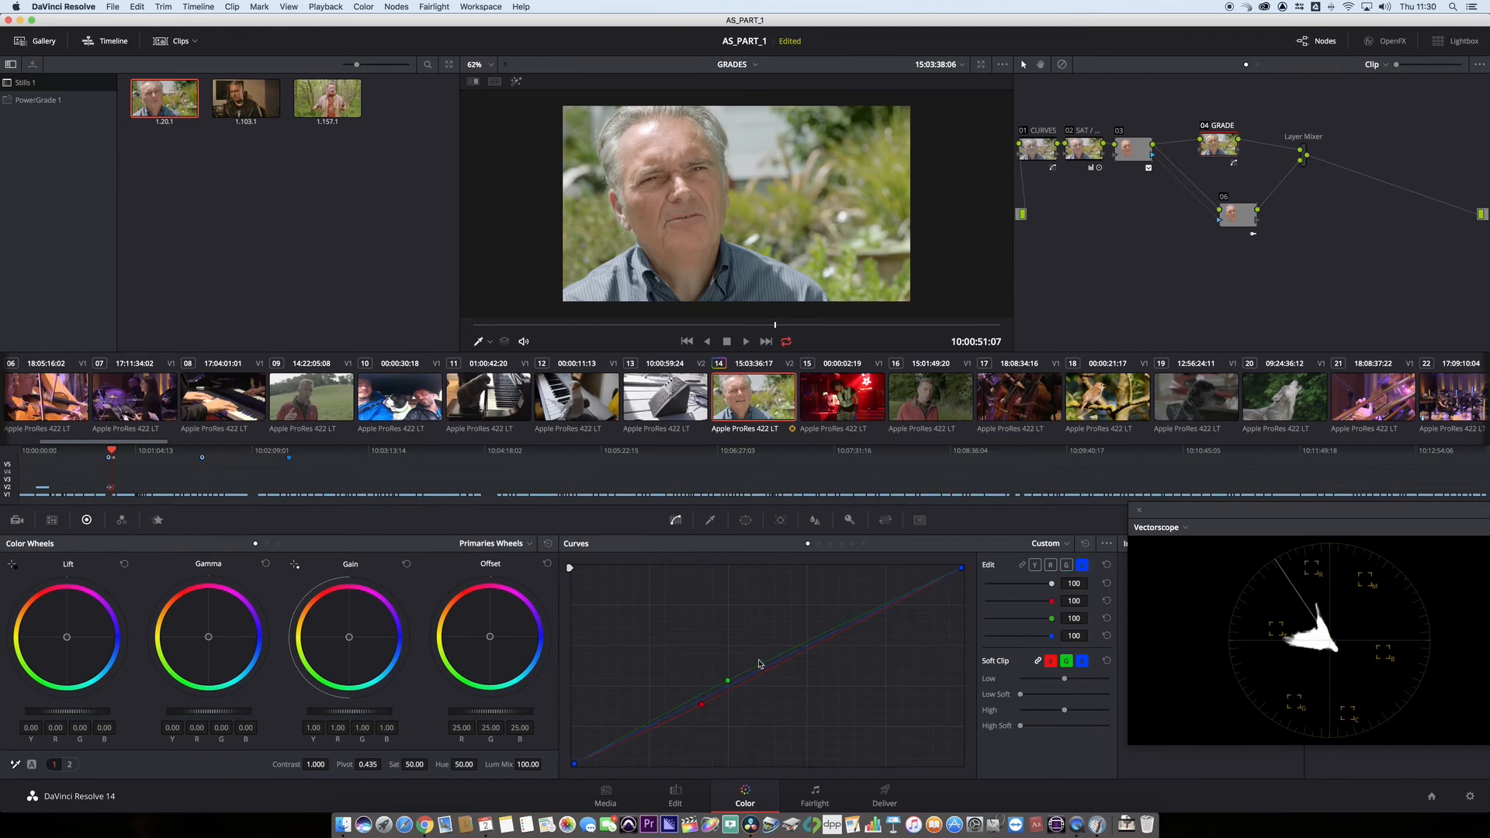
pyautogui.click(767, 672)
pyautogui.moveTo(767, 675); pyautogui.dragTo(766, 665)
pyautogui.click(880, 611)
# - Raise the GRADE node's contrast to 1.172 and space out the GRADE, 06 and Layer Mixer nodes
pyautogui.moveTo(316, 765); pyautogui.dragTo(332, 764)
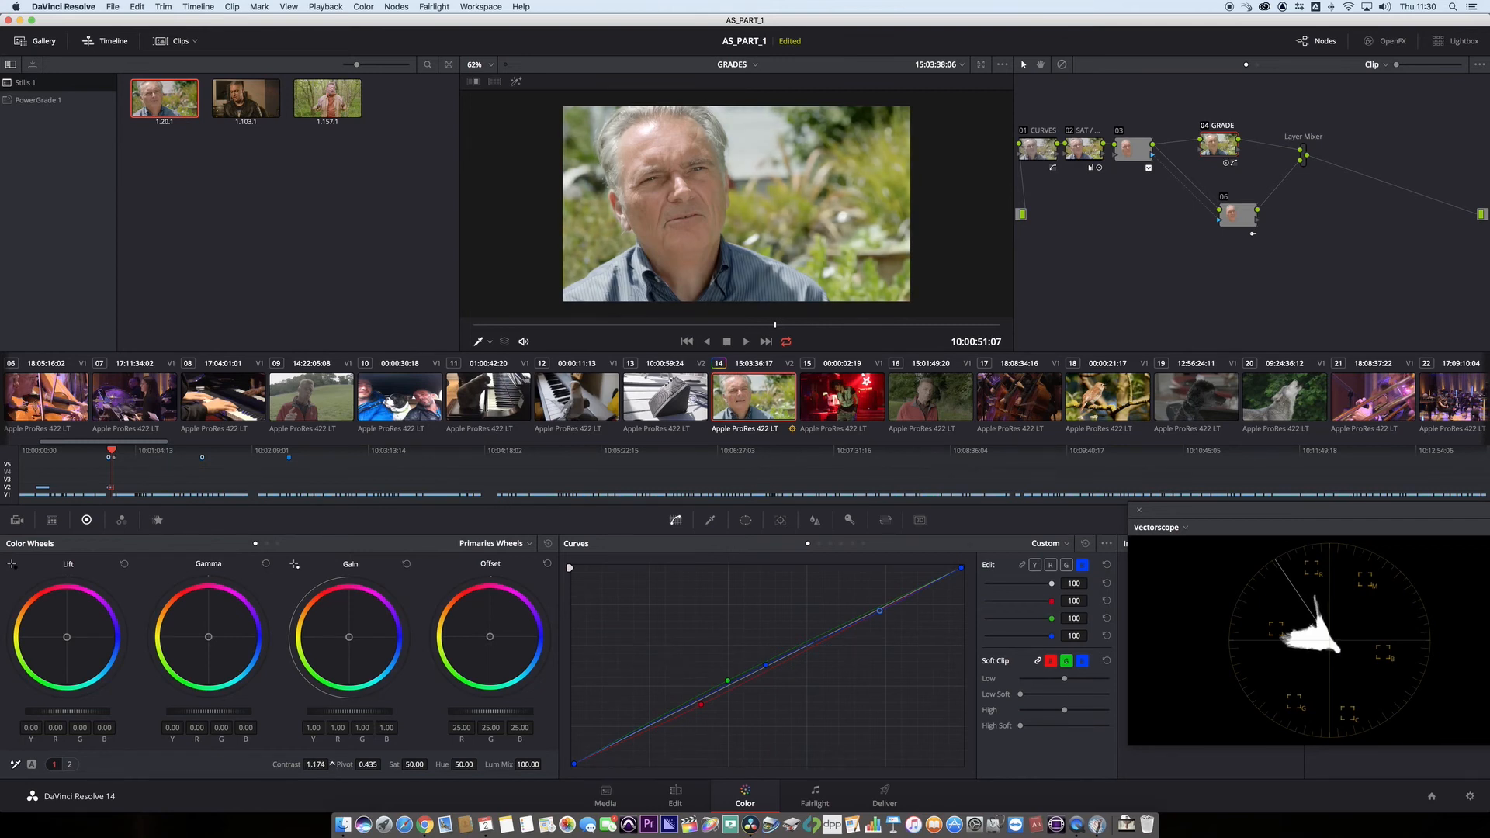
pyautogui.moveTo(1250, 219); pyautogui.dragTo(1239, 237)
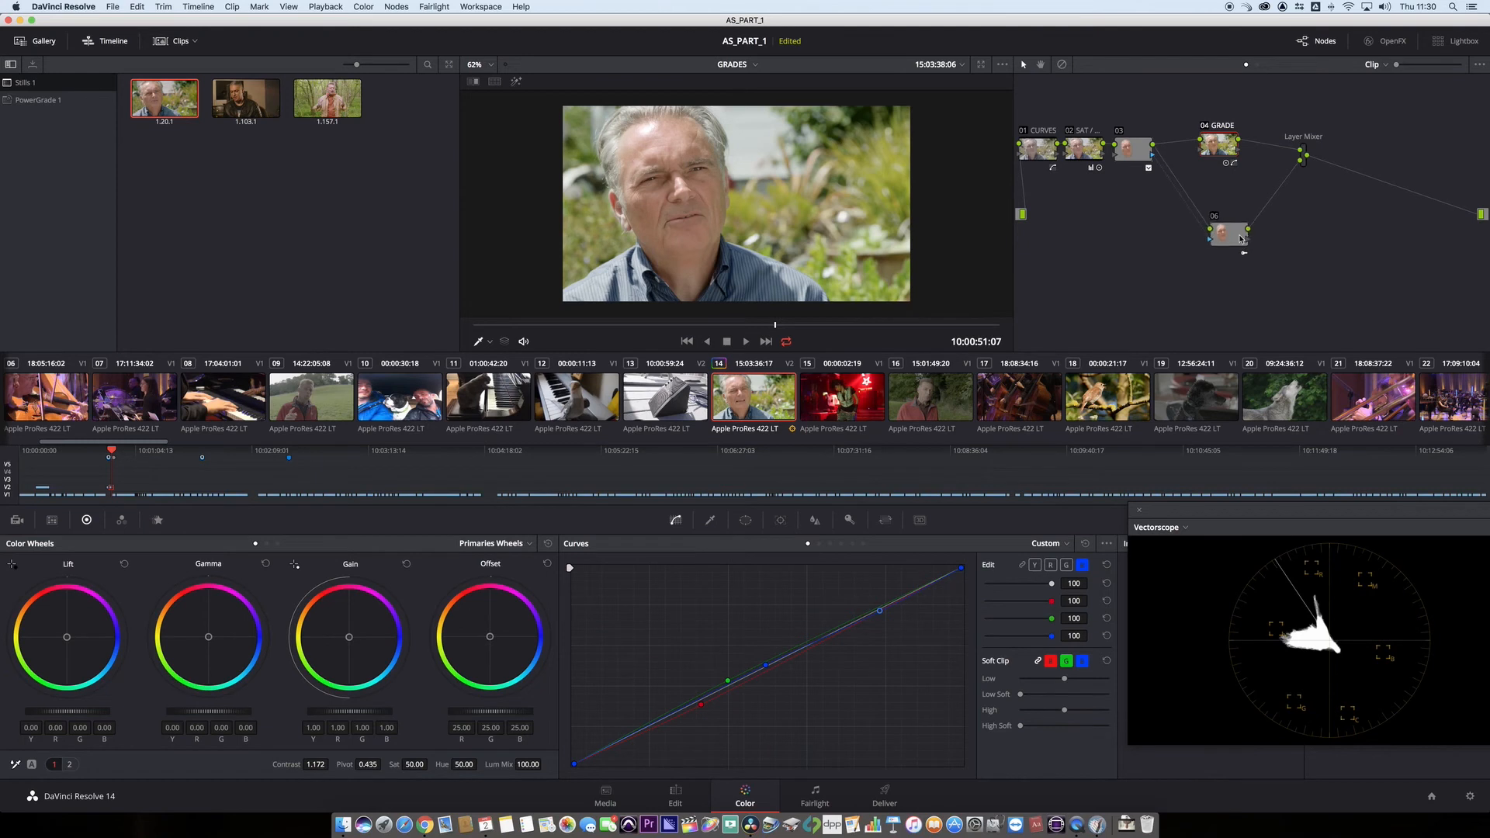
pyautogui.moveTo(1225, 146); pyautogui.dragTo(1230, 153)
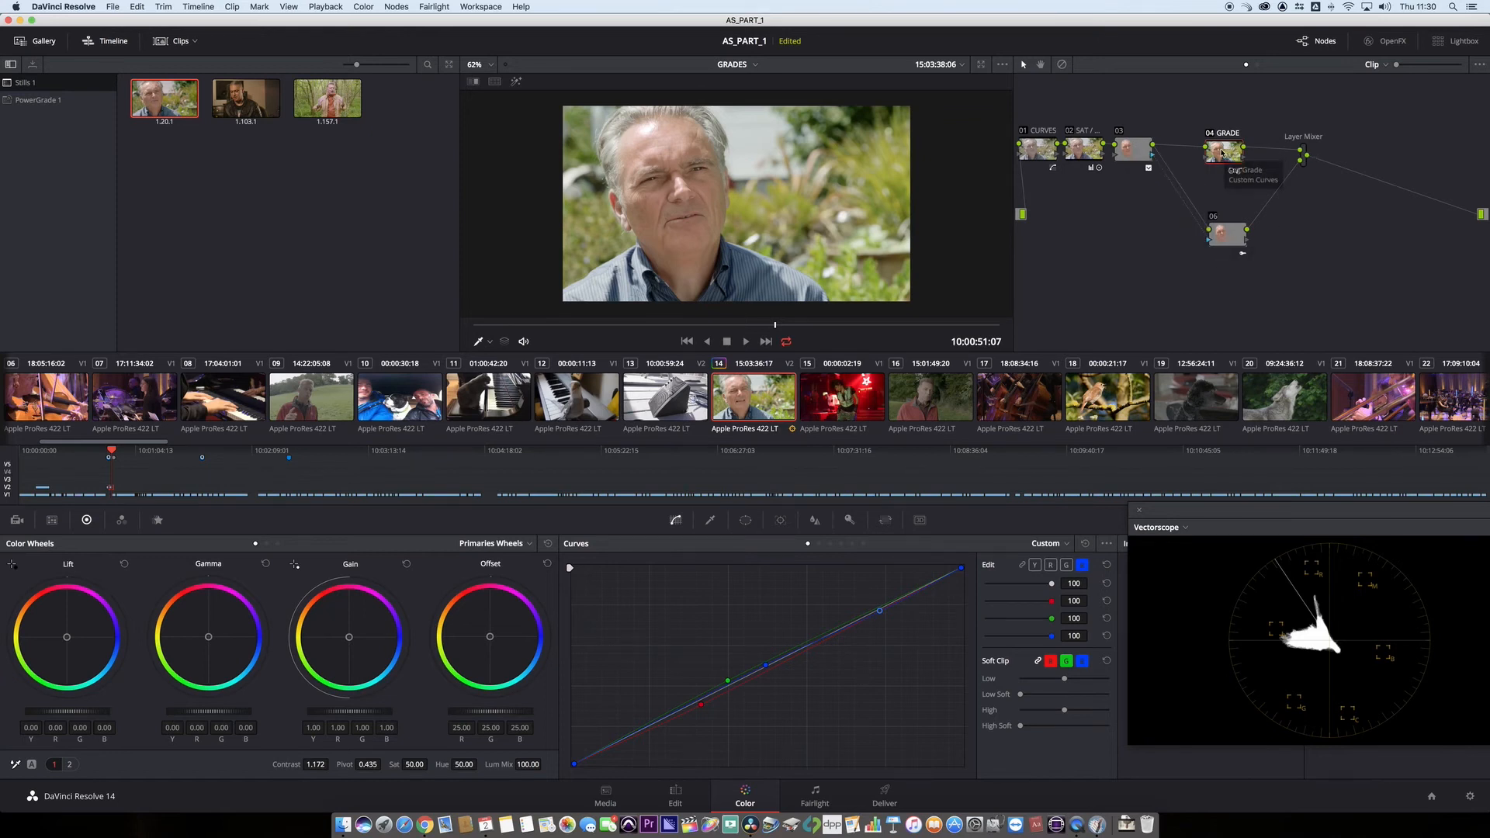
pyautogui.moveTo(1222, 153); pyautogui.dragTo(1300, 151)
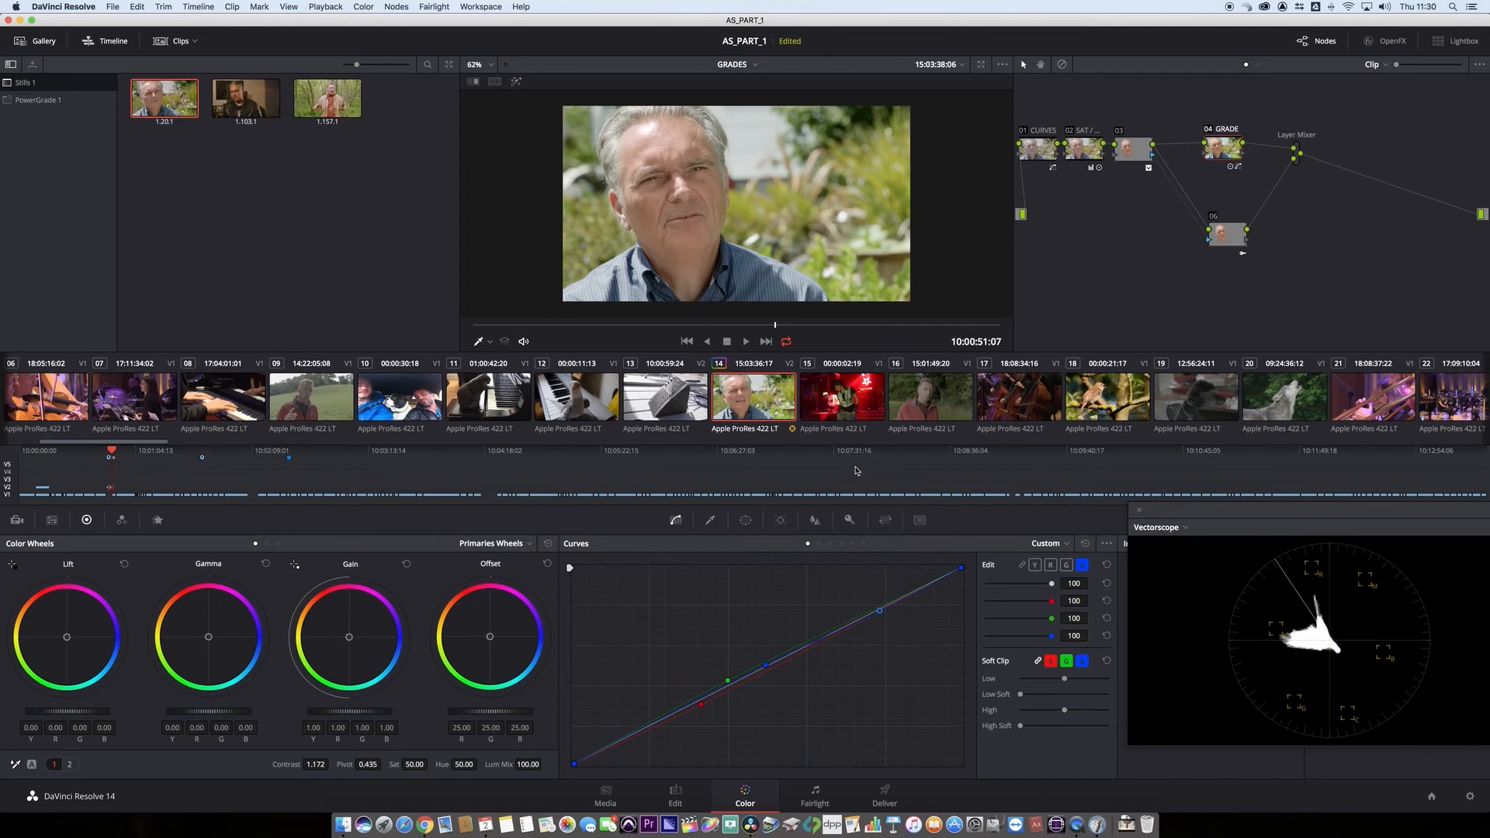
# - Reduce the key output gain of node 06 to 0.359 to let part of the grade through on the face
pyautogui.click(850, 521)
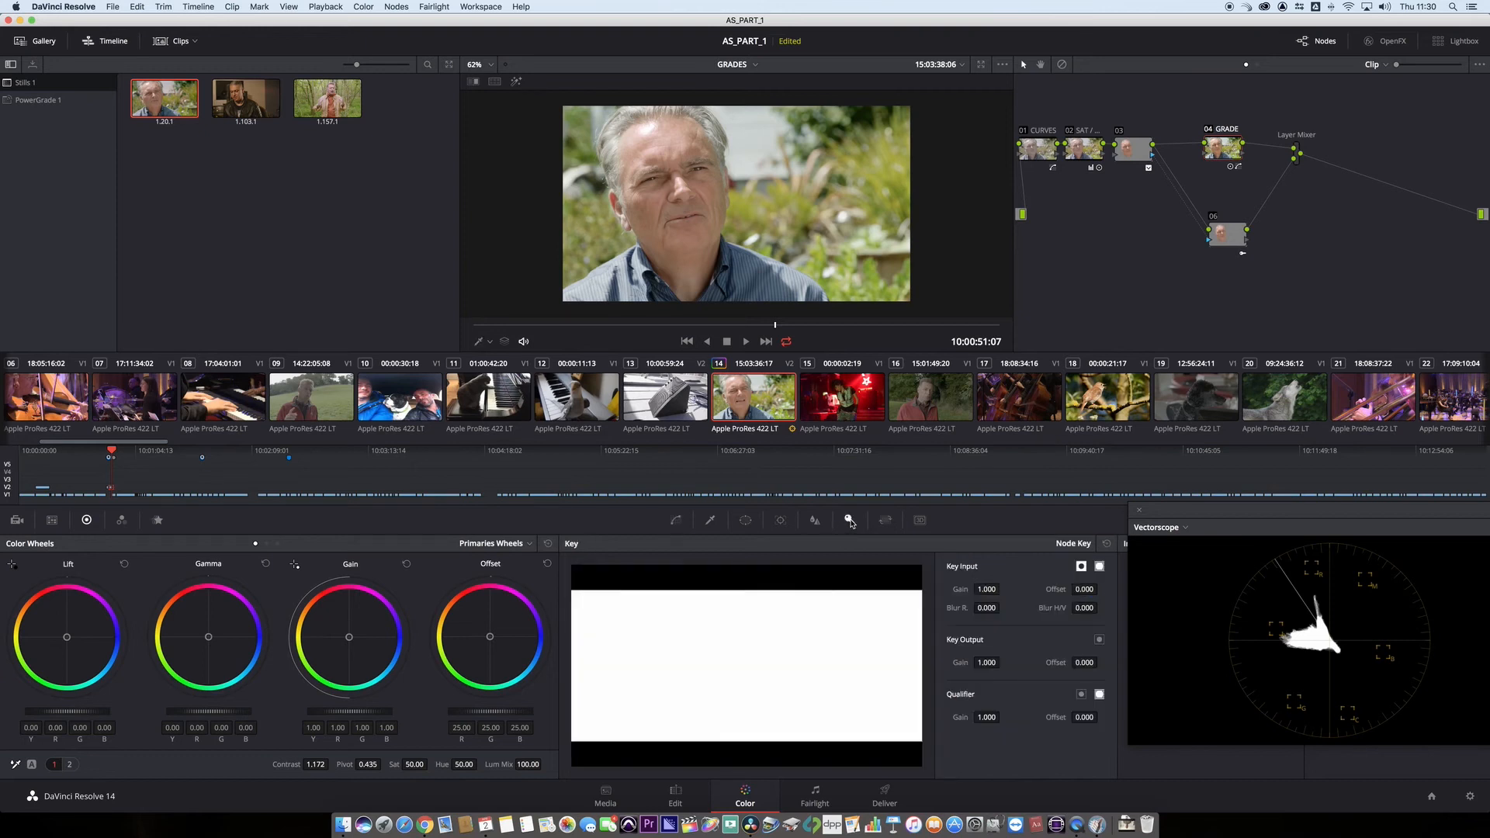
pyautogui.click(1230, 242)
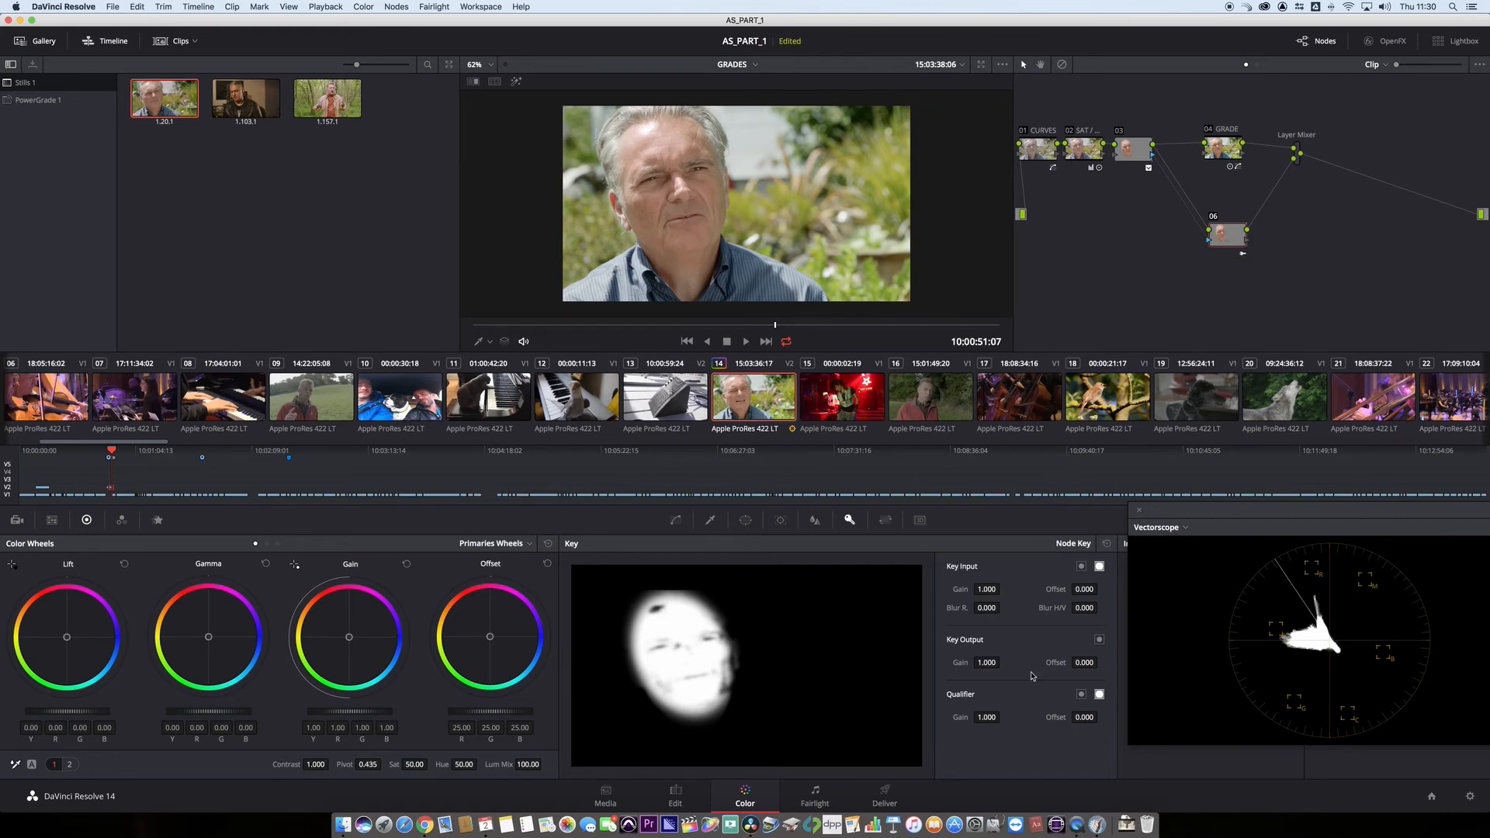
pyautogui.moveTo(1004, 663); pyautogui.dragTo(1004, 662)
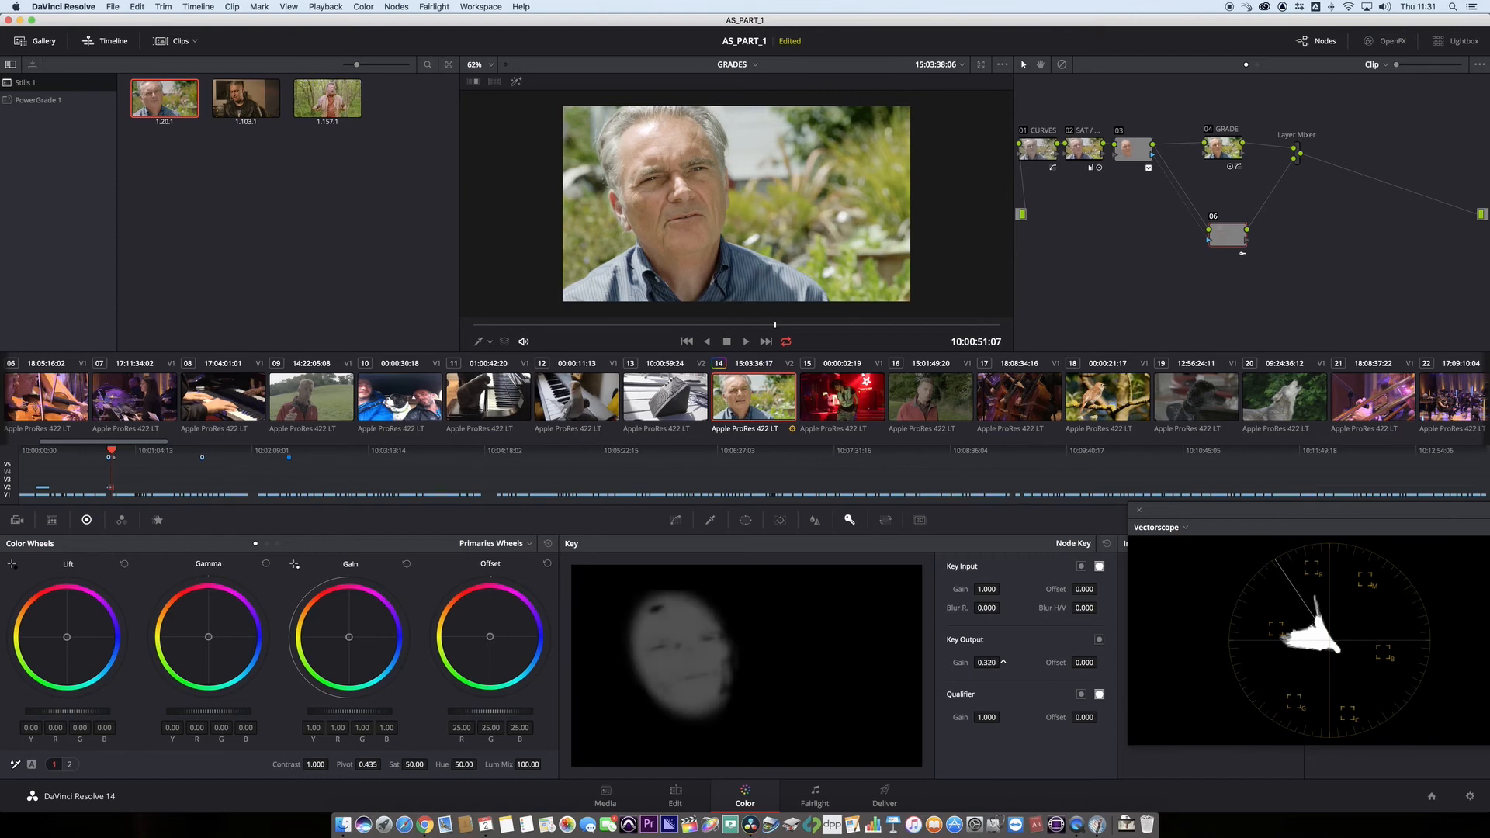
pyautogui.moveTo(1004, 663); pyautogui.dragTo(1003, 663)
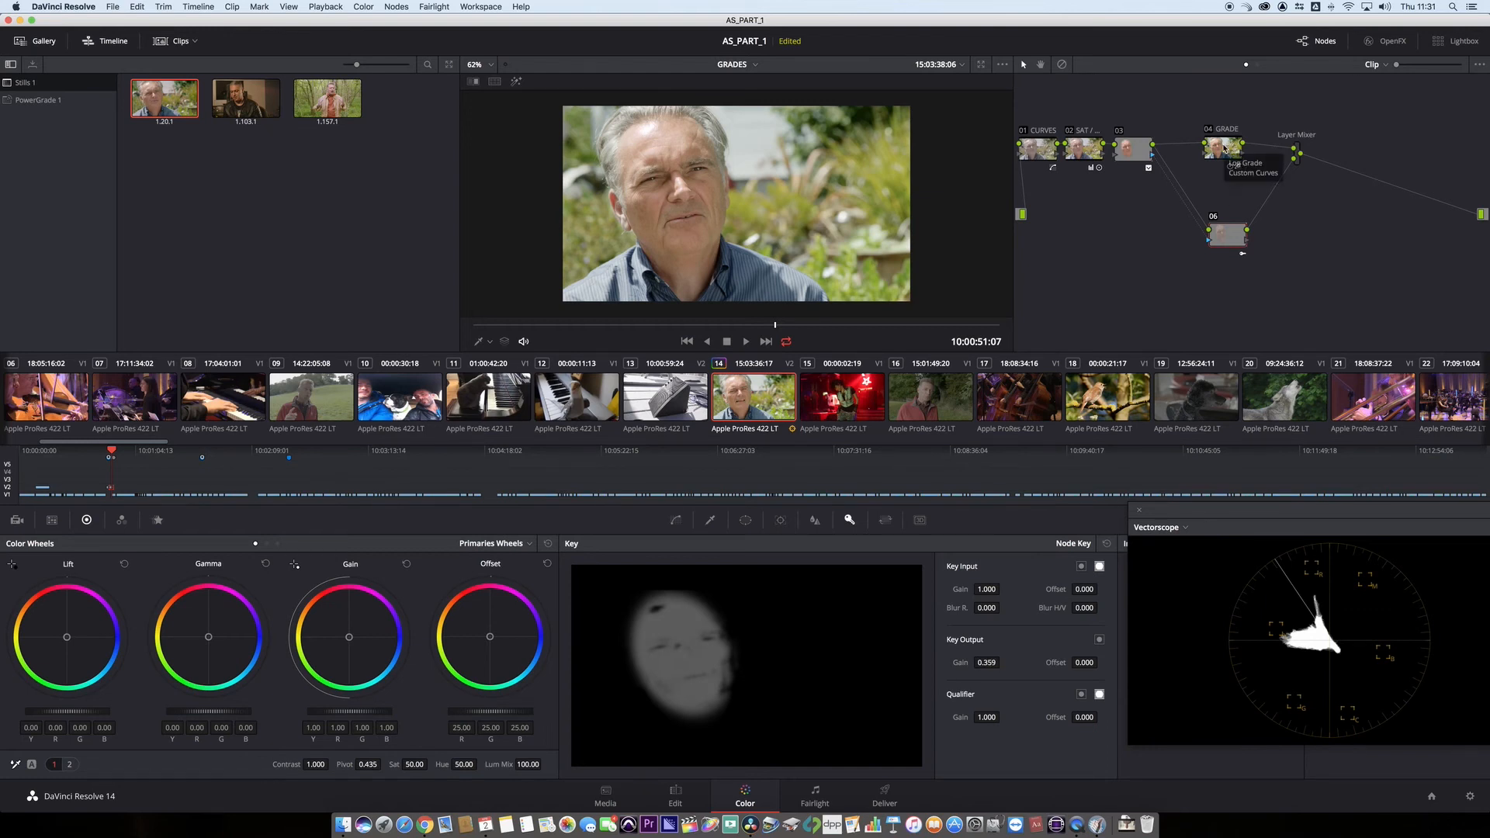
# - Toggle the bypass of all grades repeatedly to compare the graded interview shot with the original
pyautogui.hotkey('shift', 'd')
pyautogui.hotkey('shift', 'd')
pyautogui.hotkey('shift', 'd')
pyautogui.hotkey('shift', 'd')
pyautogui.hotkey('shift', 'd')
pyautogui.hotkey('shift', 'd')
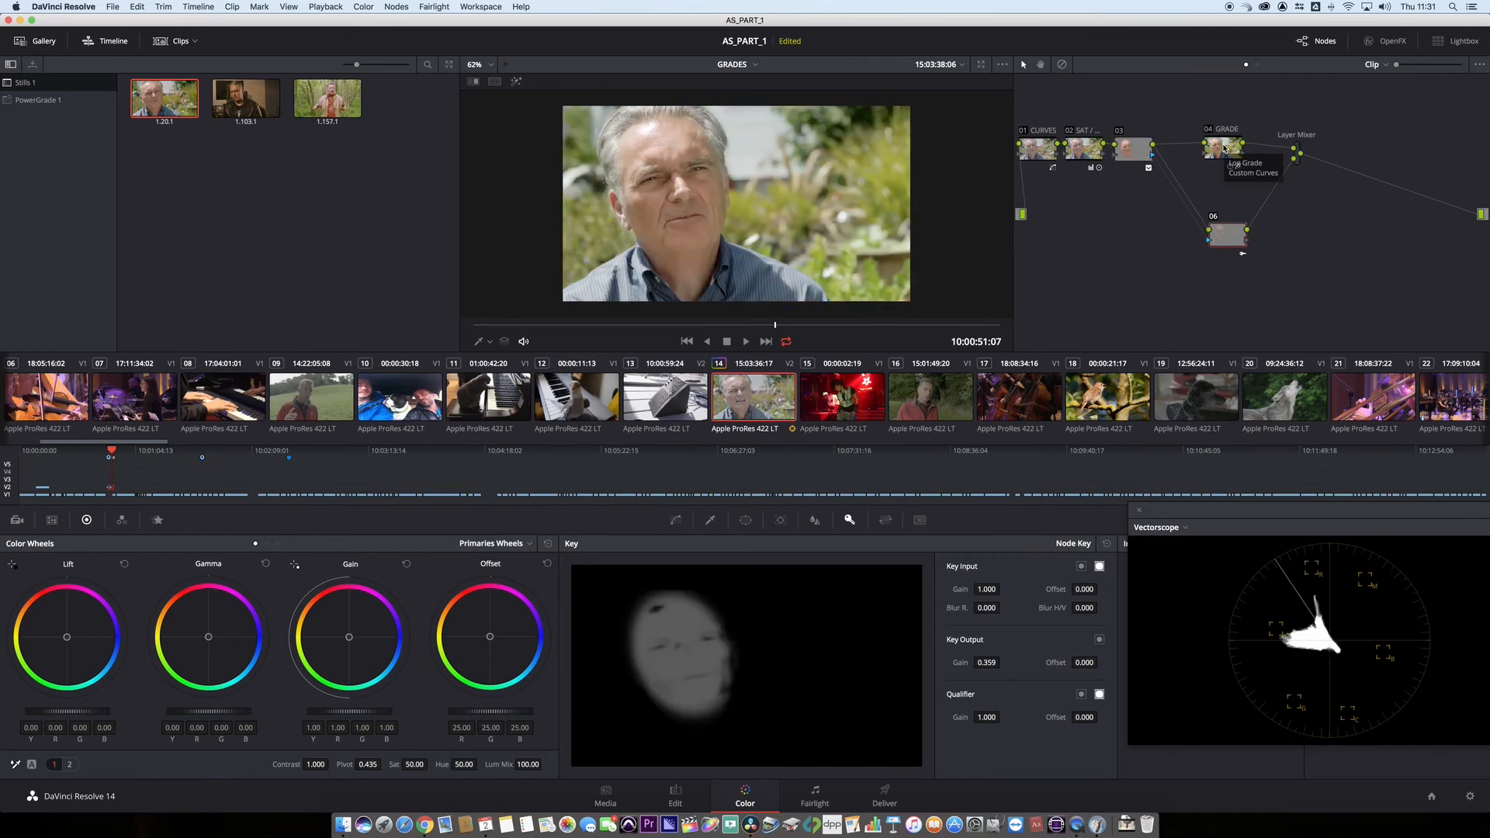
pyautogui.hotkey('shift', 'd')
pyautogui.hotkey('shift', 'd')
pyautogui.hotkey('shift', 'd')
pyautogui.hotkey('shift', 'd')
pyautogui.hotkey('shift', 'd')
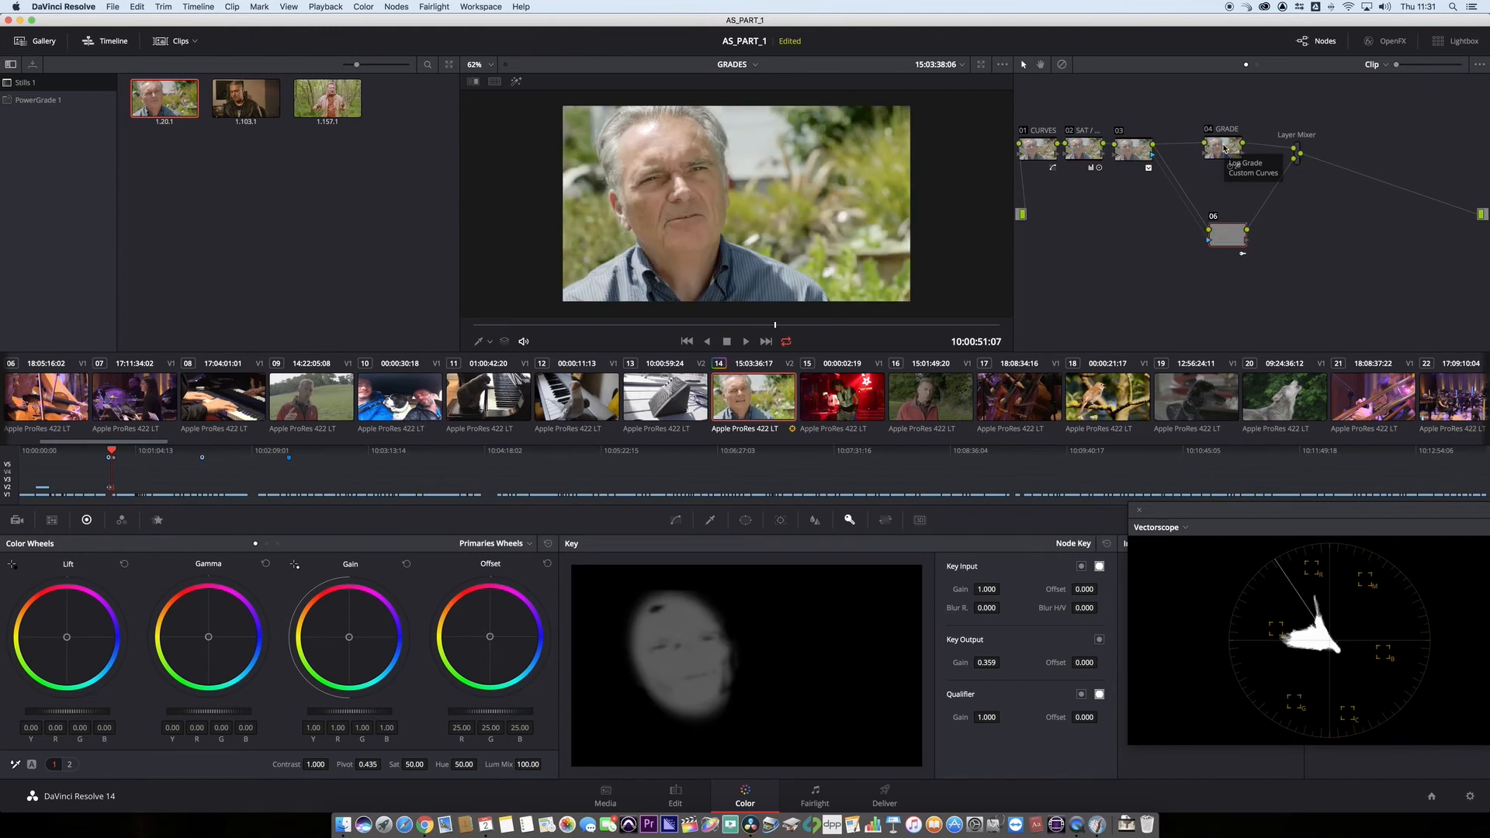
pyautogui.hotkey('shift', 'd')
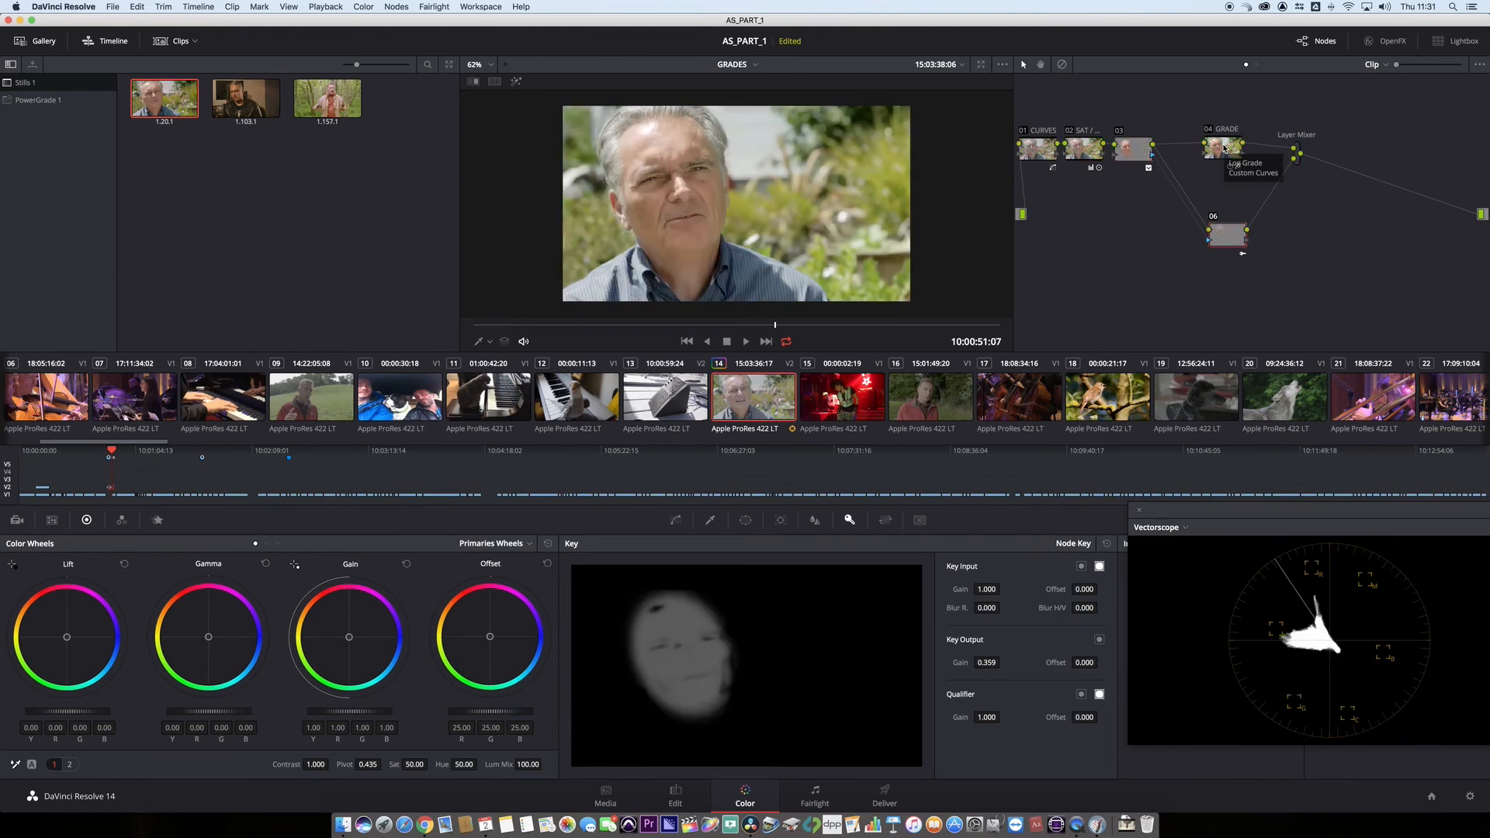
# - Move the GRADE and Layer Mixer nodes closer to the third node and add a serial node after the Layer Mixer
pyautogui.moveTo(1226, 149); pyautogui.dragTo(1204, 145)
pyautogui.moveTo(1302, 150); pyautogui.dragTo(1276, 146)
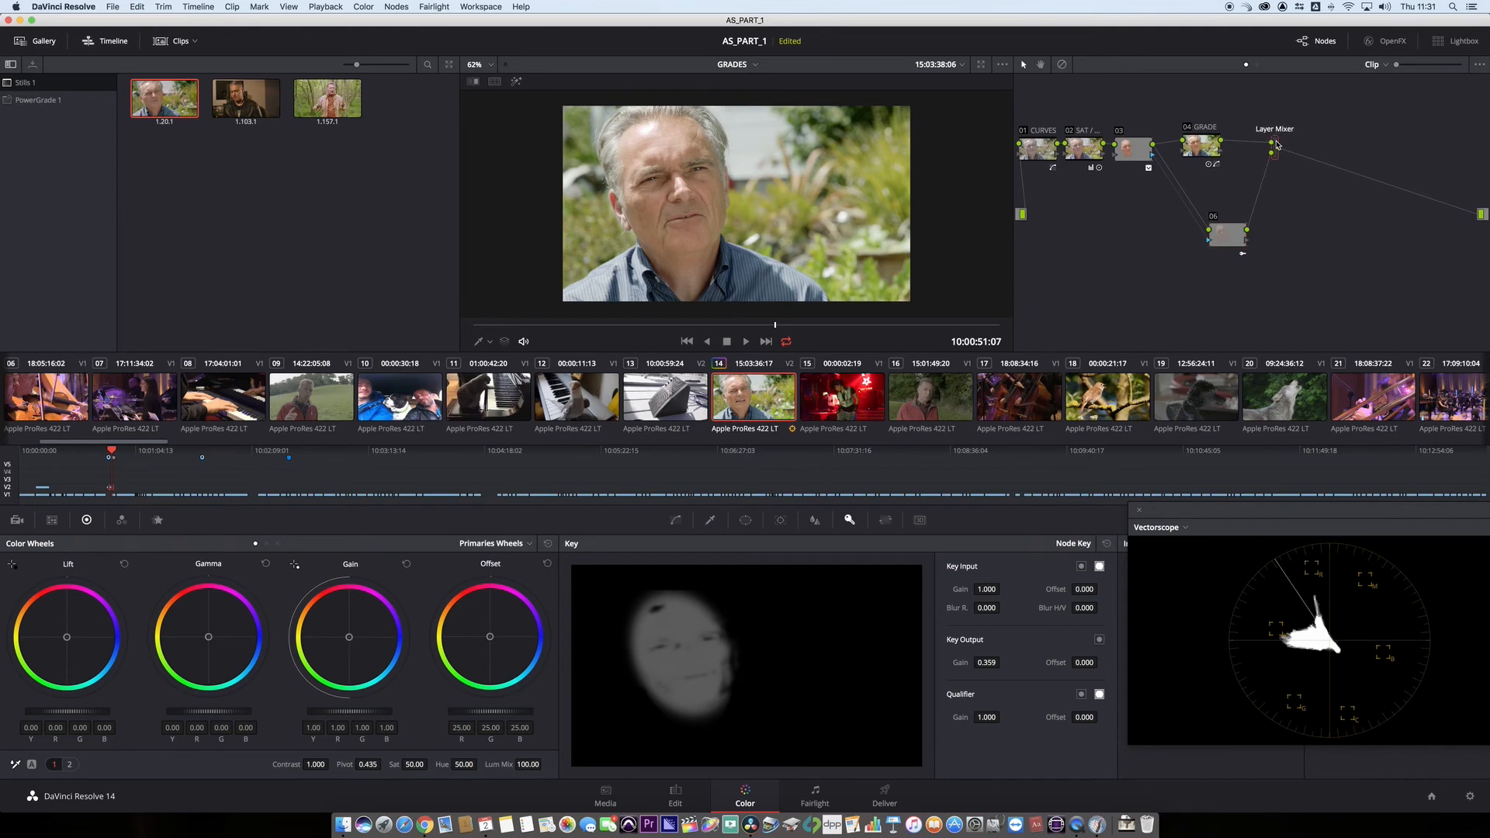
pyautogui.hotkey('alt', 's')
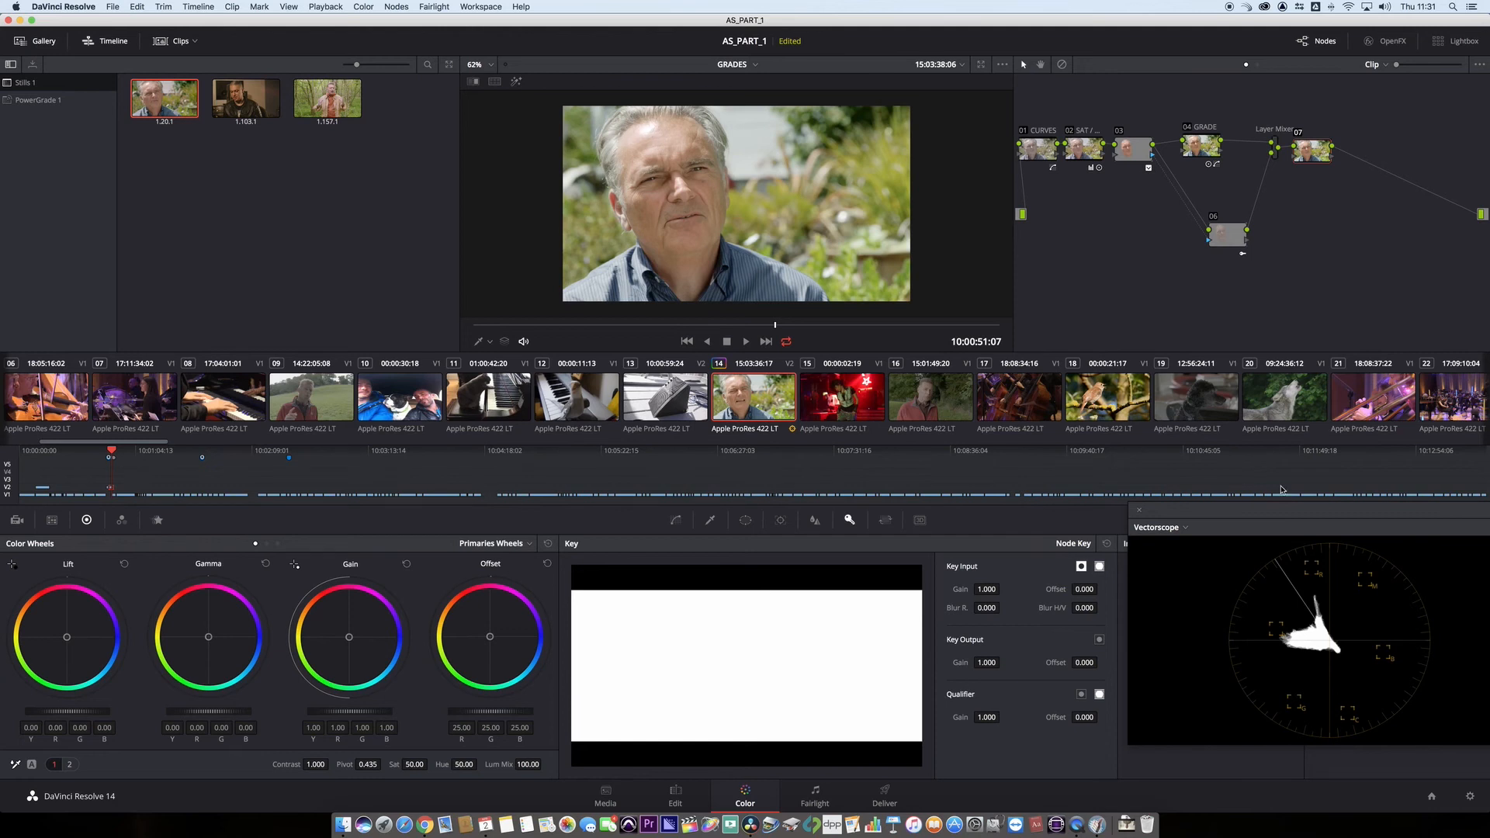
# - Change the Vectorscope display to Waveform and reposition the floating scopes so the full trace is visible
pyautogui.moveTo(1231, 517); pyautogui.dragTo(1080, 503)
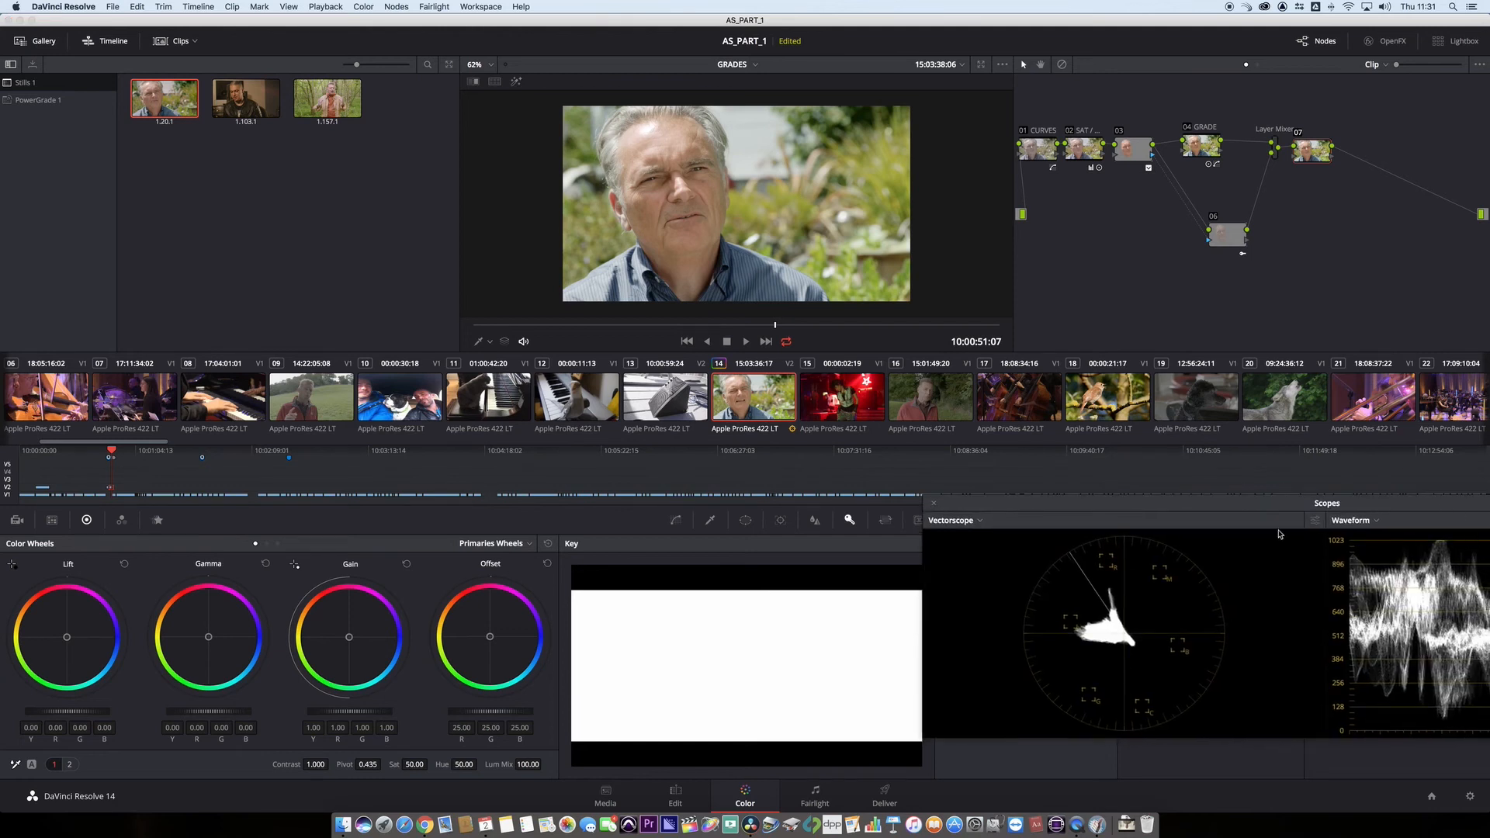
pyautogui.click(958, 522)
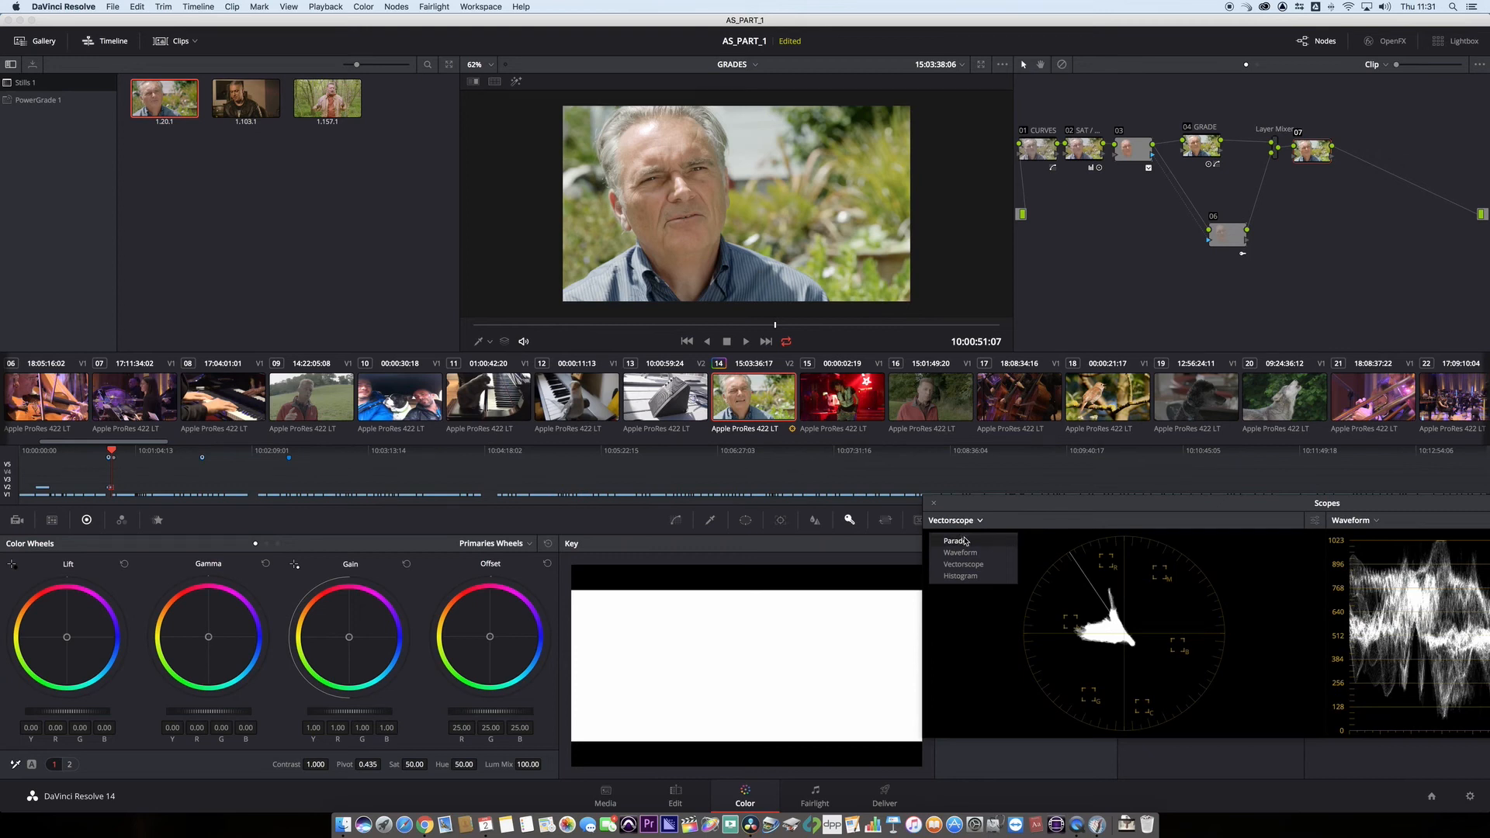
pyautogui.click(960, 553)
pyautogui.moveTo(1041, 548); pyautogui.dragTo(1097, 490)
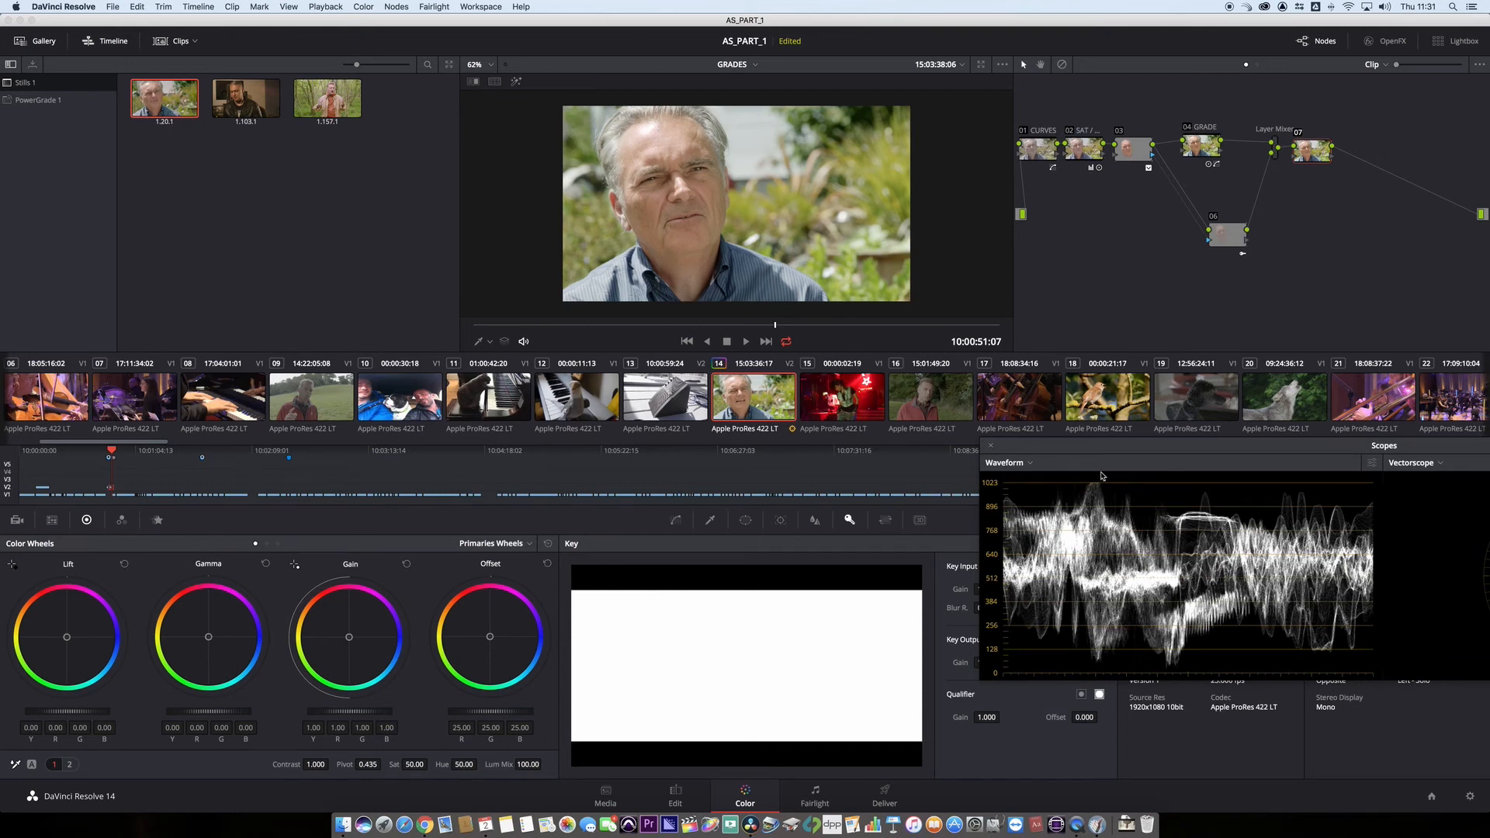
pyautogui.moveTo(1080, 448); pyautogui.dragTo(1084, 449)
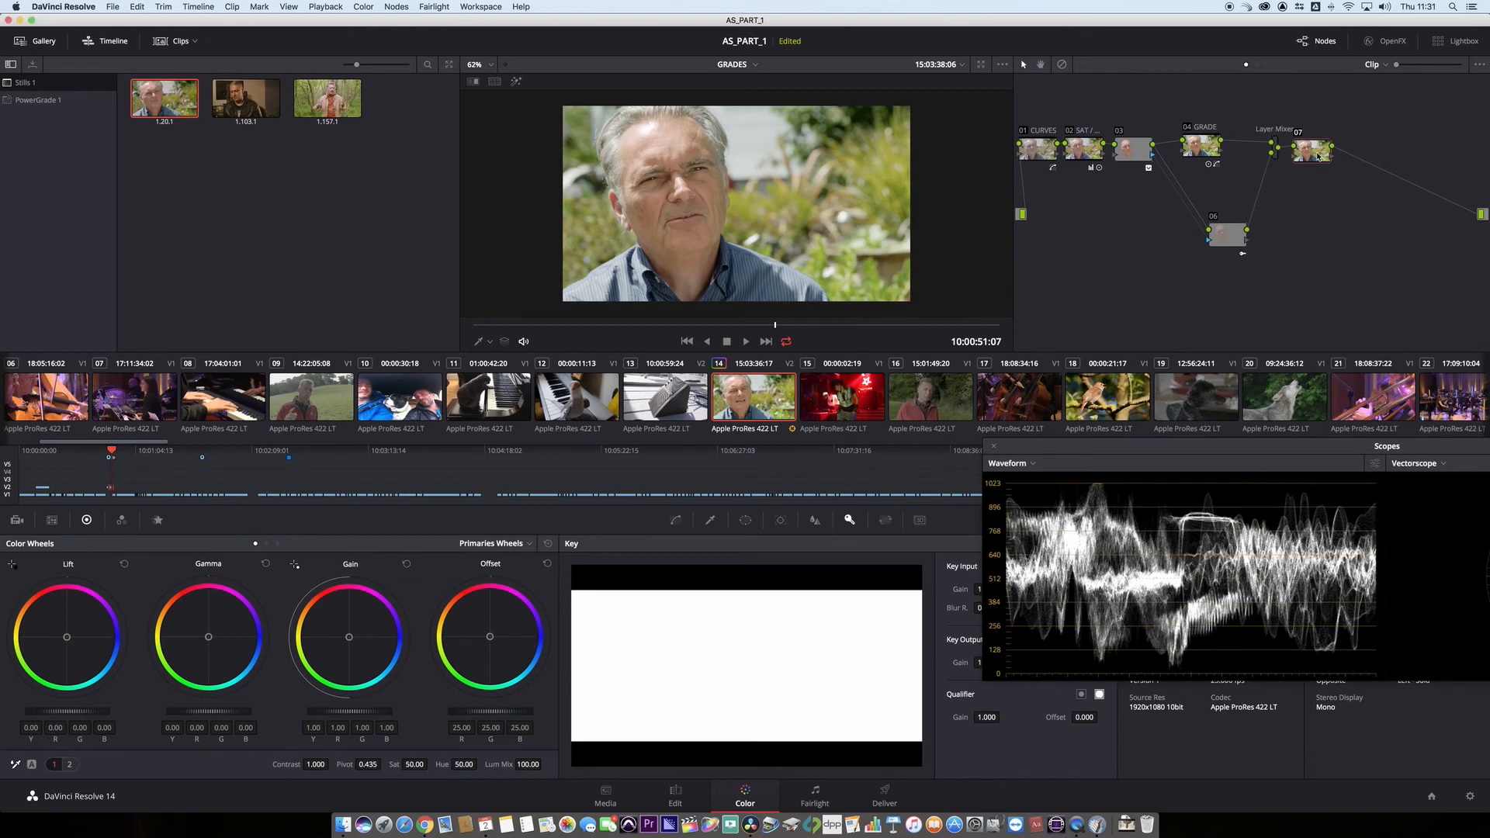
# - Lower the highlights of node 07 to -0.04 using the Log wheels
pyautogui.click(489, 544)
pyautogui.click(488, 587)
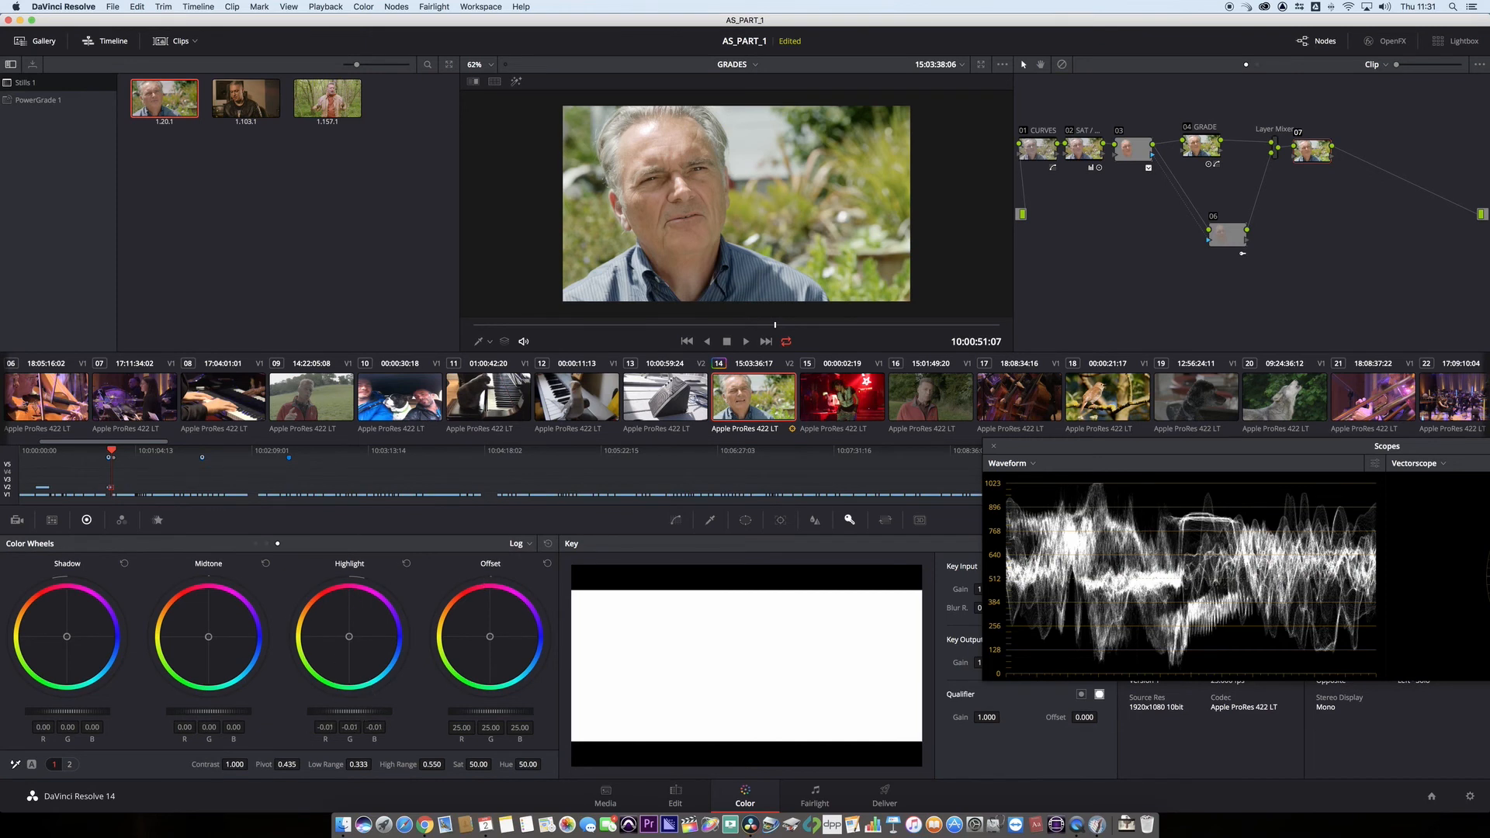
pyautogui.moveTo(349, 712)
pyautogui.mouseDown()
pyautogui.moveTo(368, 712)
pyautogui.moveTo(342, 711)
pyautogui.mouseUp()
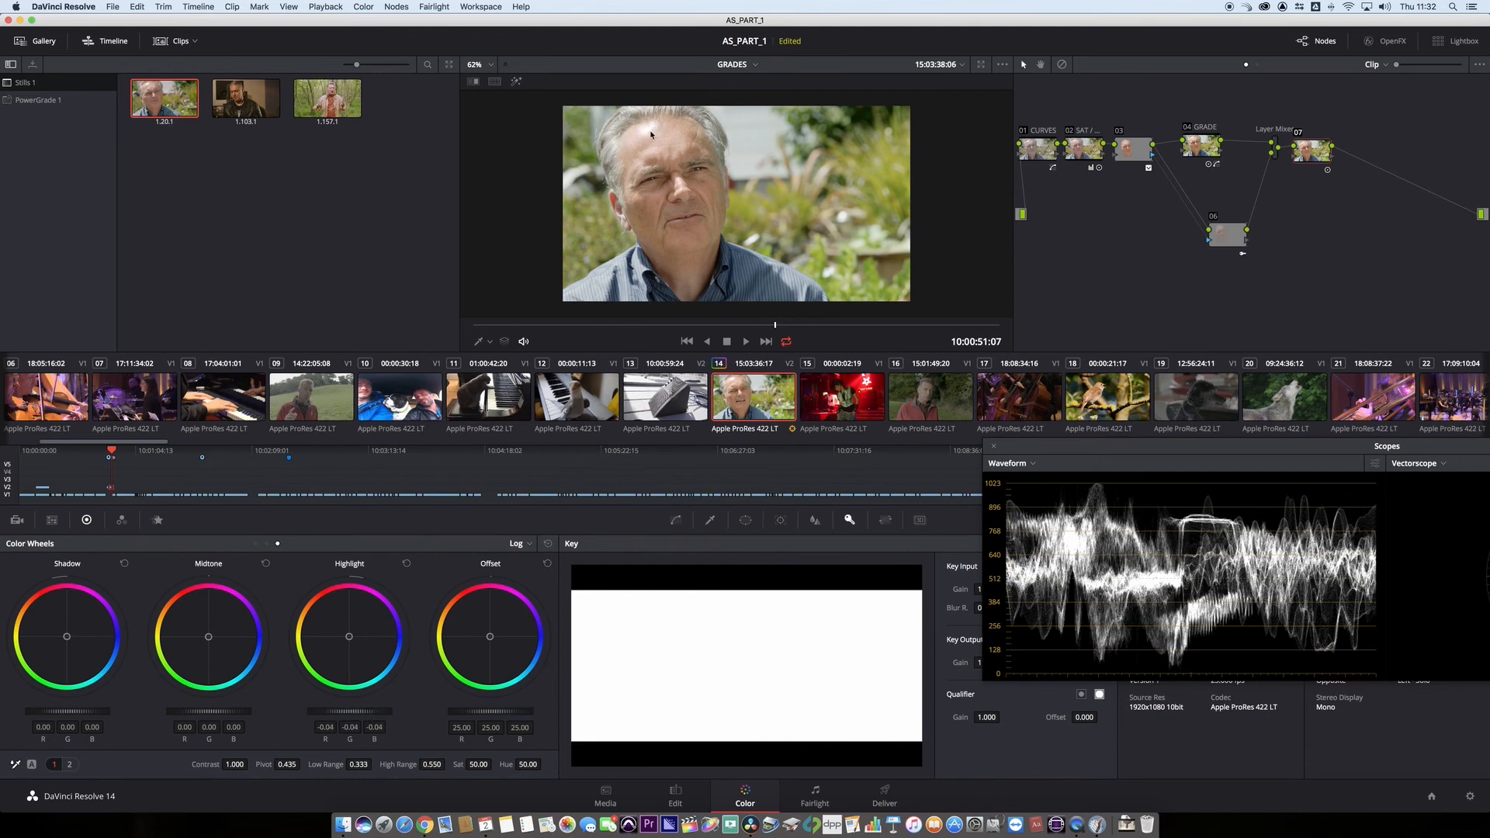
# - Shift node 07 closer to the Layer Mixer, add a serial node after it, and enable a circular window there
pyautogui.moveTo(1320, 150)
pyautogui.mouseDown()
pyautogui.moveTo(1254, 146)
pyautogui.moveTo(1299, 151)
pyautogui.mouseUp()
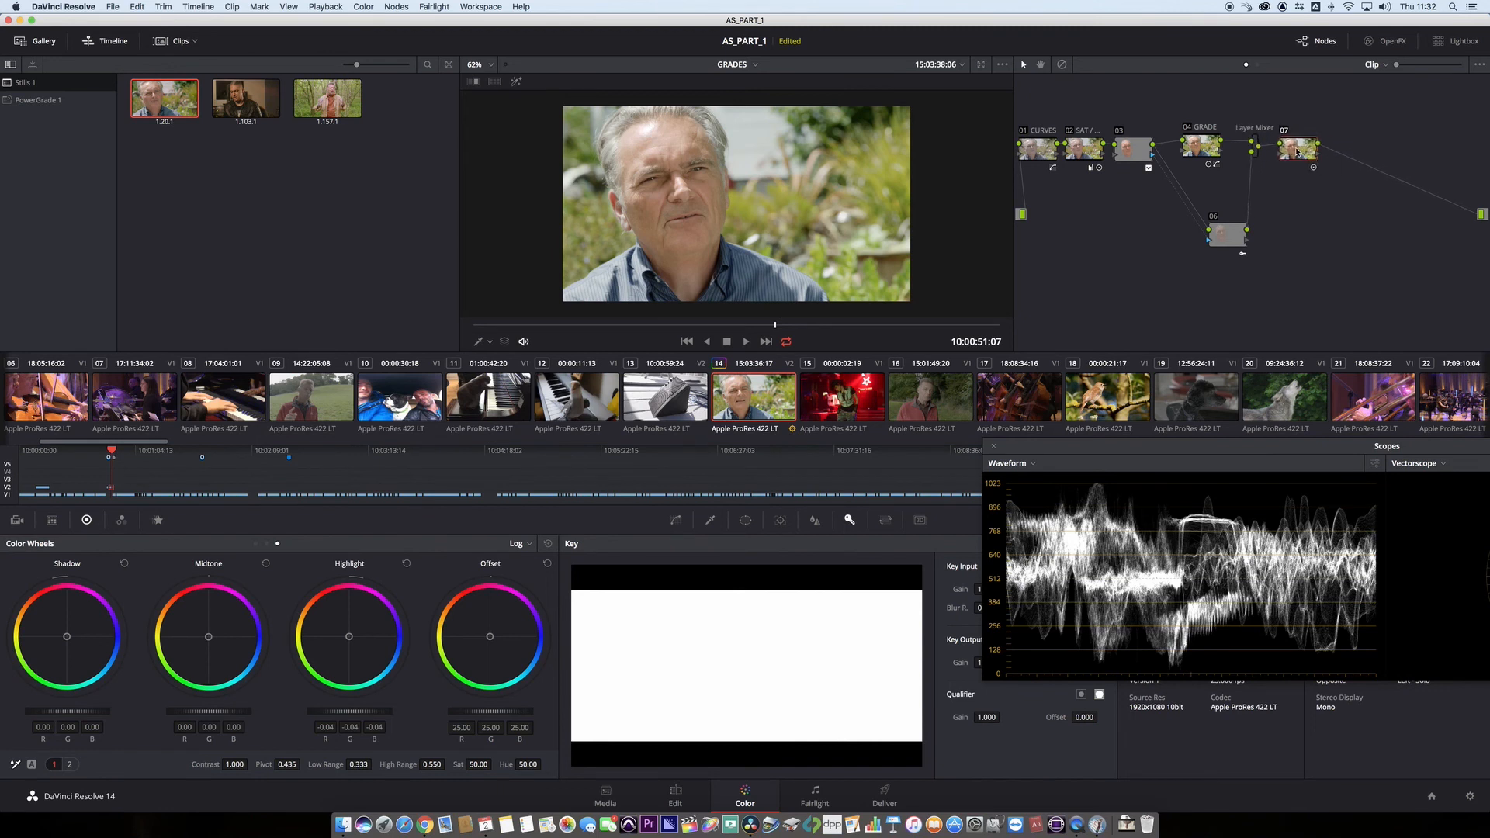
pyautogui.hotkey('alt', 's')
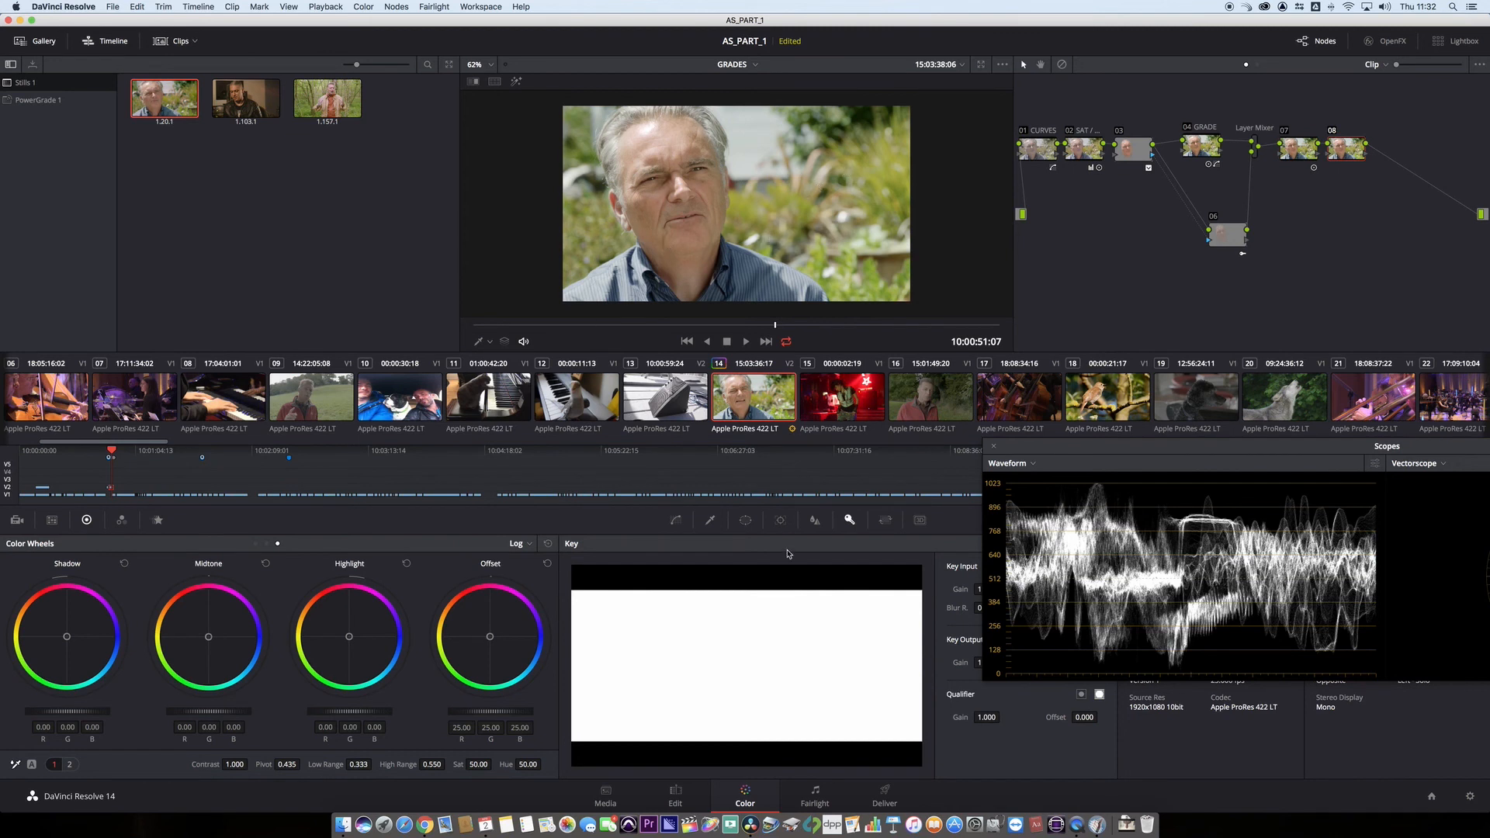
pyautogui.click(745, 520)
pyautogui.click(586, 630)
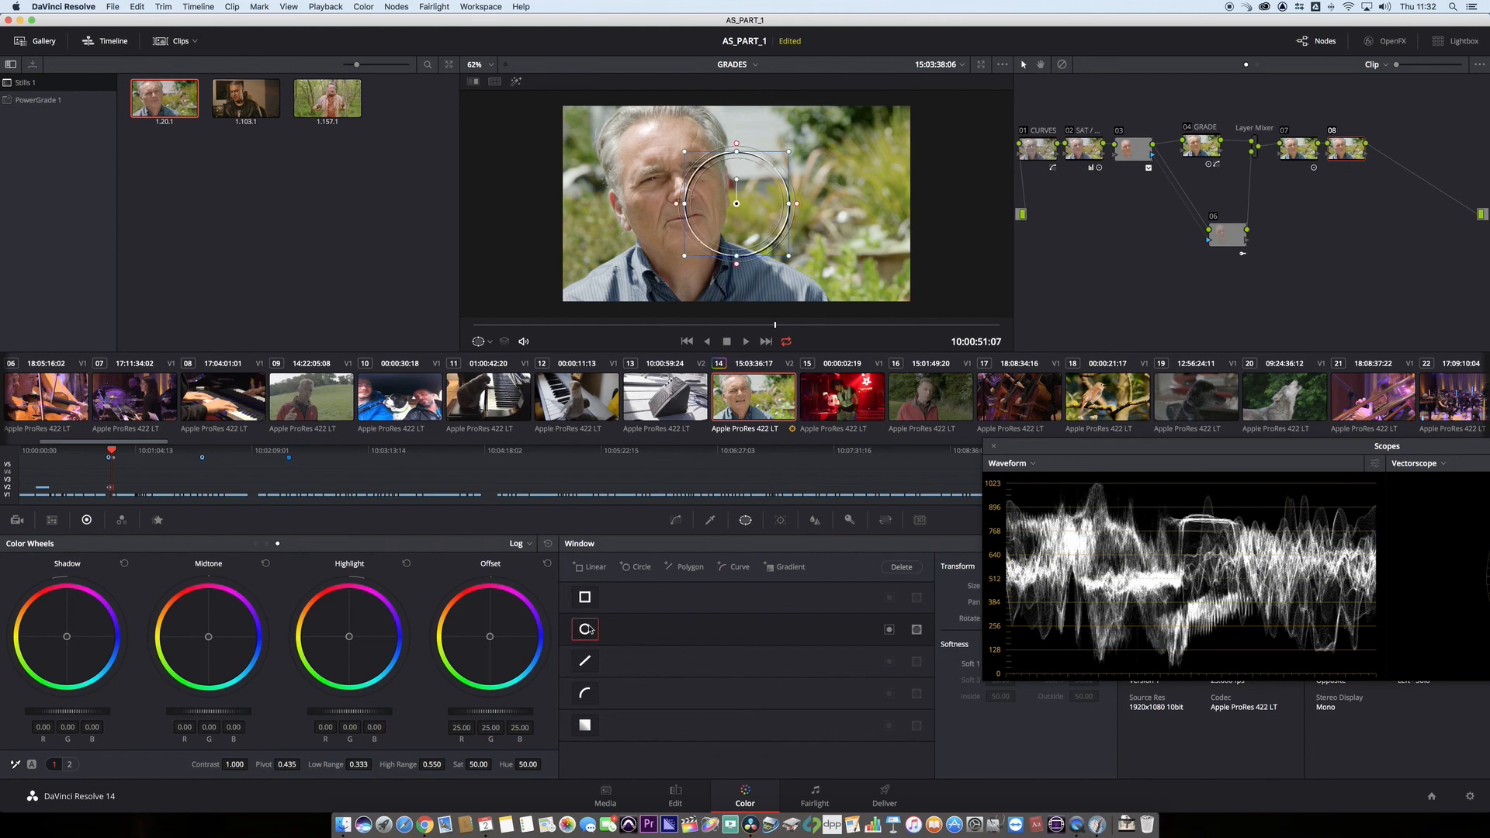
# - Stretch the circular window into a tall, narrow ellipse centred on the man and extending well beyond the frame's height
pyautogui.moveTo(737, 205); pyautogui.dragTo(718, 67)
pyautogui.scroll(5, 772, 236)
pyautogui.scroll(-5, 771, 236)
pyautogui.scroll(-3, 772, 236)
pyautogui.moveTo(718, 205); pyautogui.dragTo(709, 206)
pyautogui.scroll(2, 766, 265)
pyautogui.scroll(-5, 766, 261)
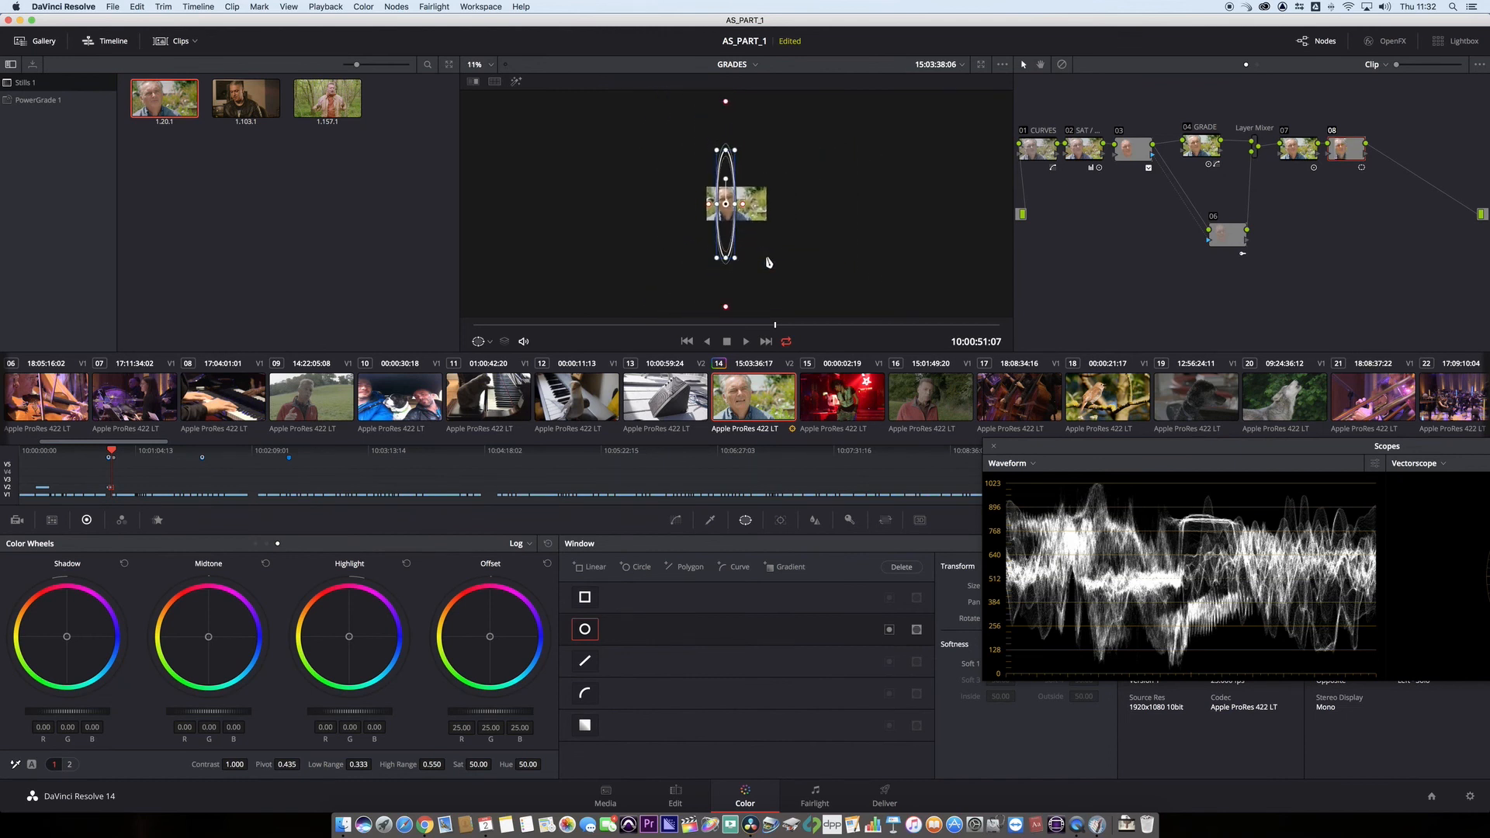
pyautogui.moveTo(725, 258); pyautogui.dragTo(725, 324)
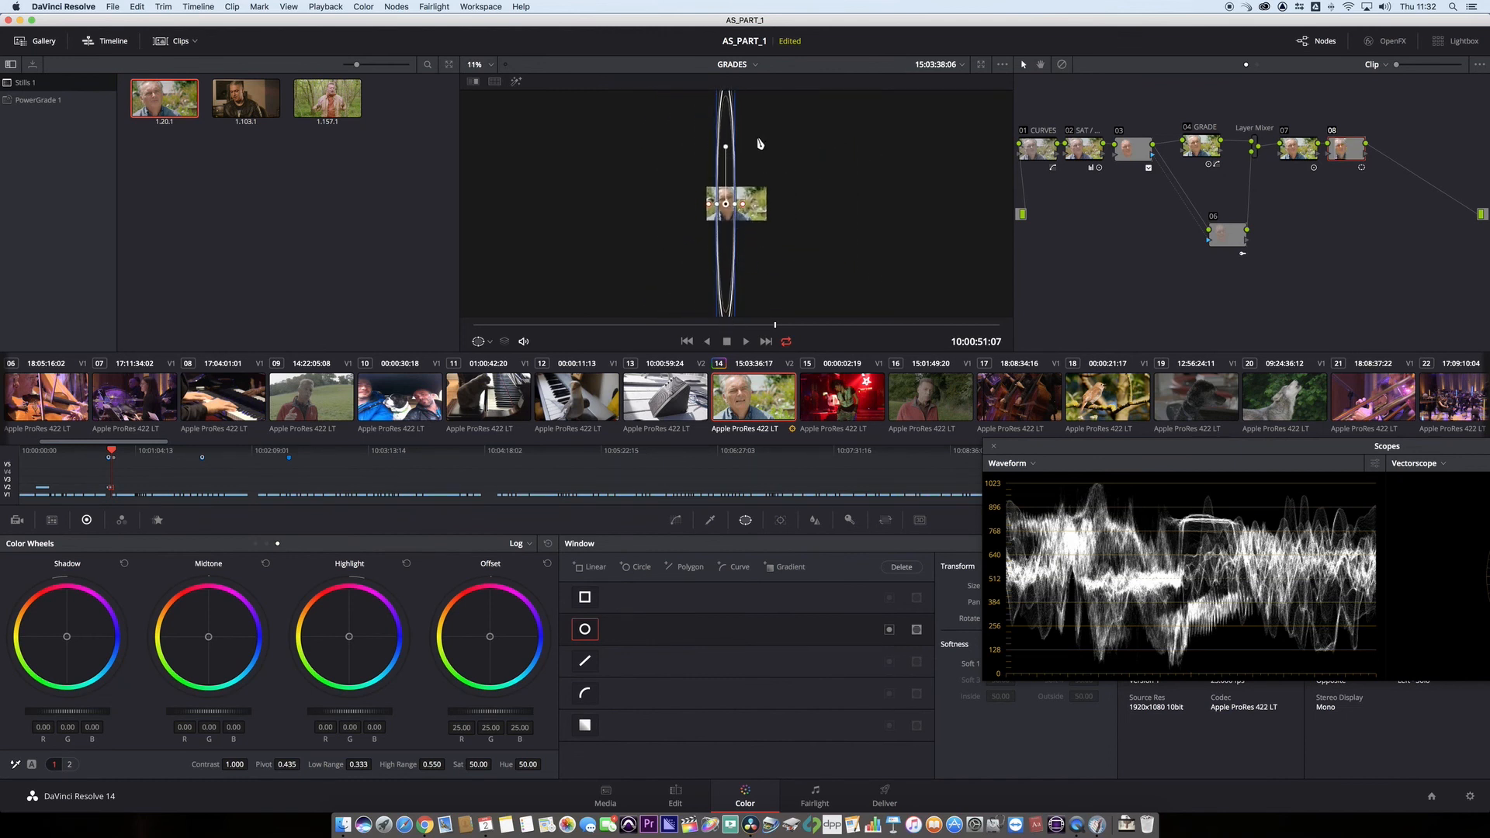
pyautogui.moveTo(738, 208); pyautogui.dragTo(743, 208)
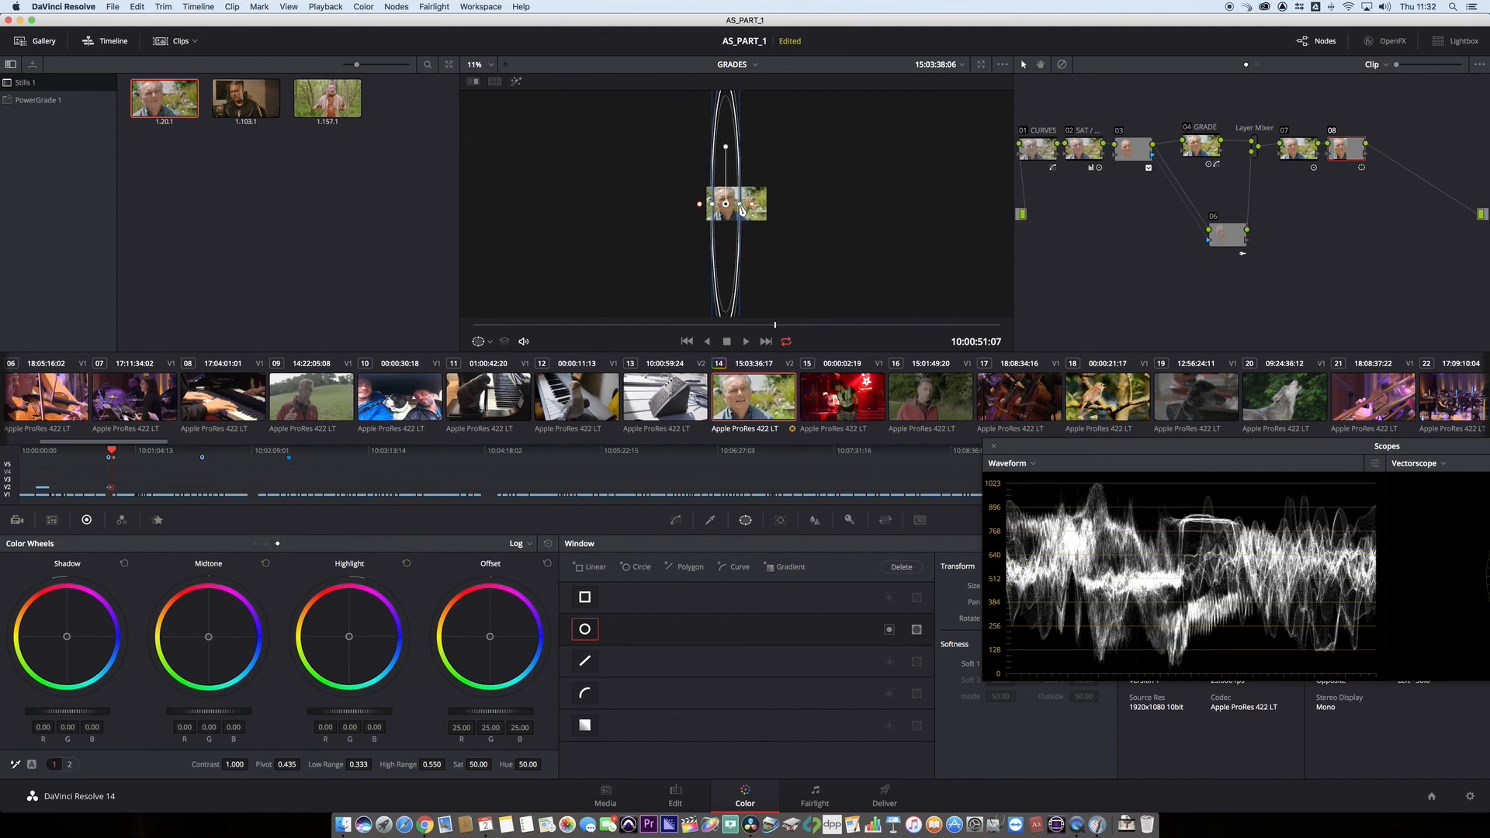
pyautogui.scroll(2, 782, 221)
pyautogui.scroll(3, 782, 221)
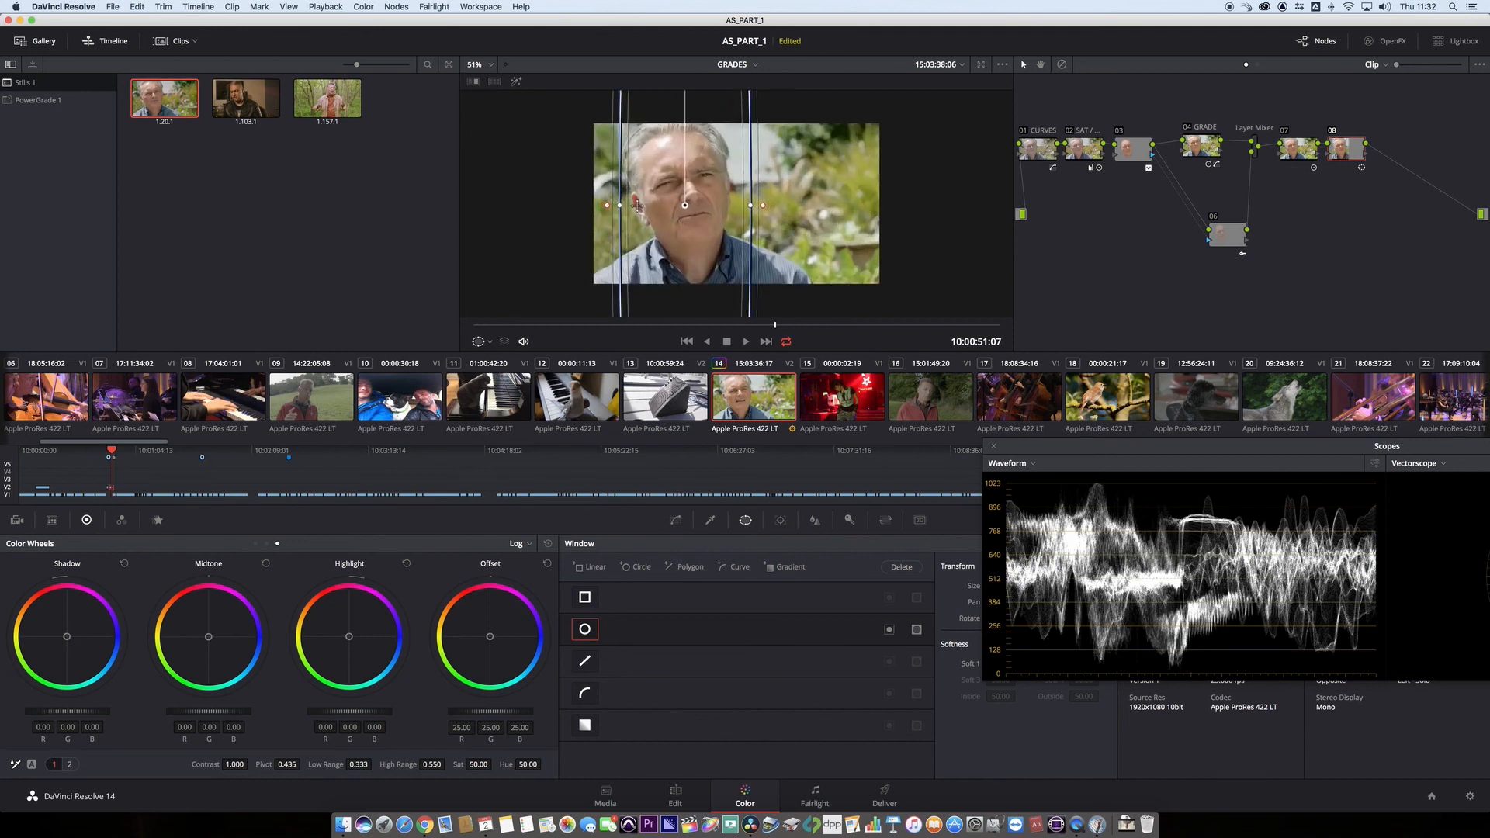
pyautogui.moveTo(620, 207); pyautogui.dragTo(625, 211)
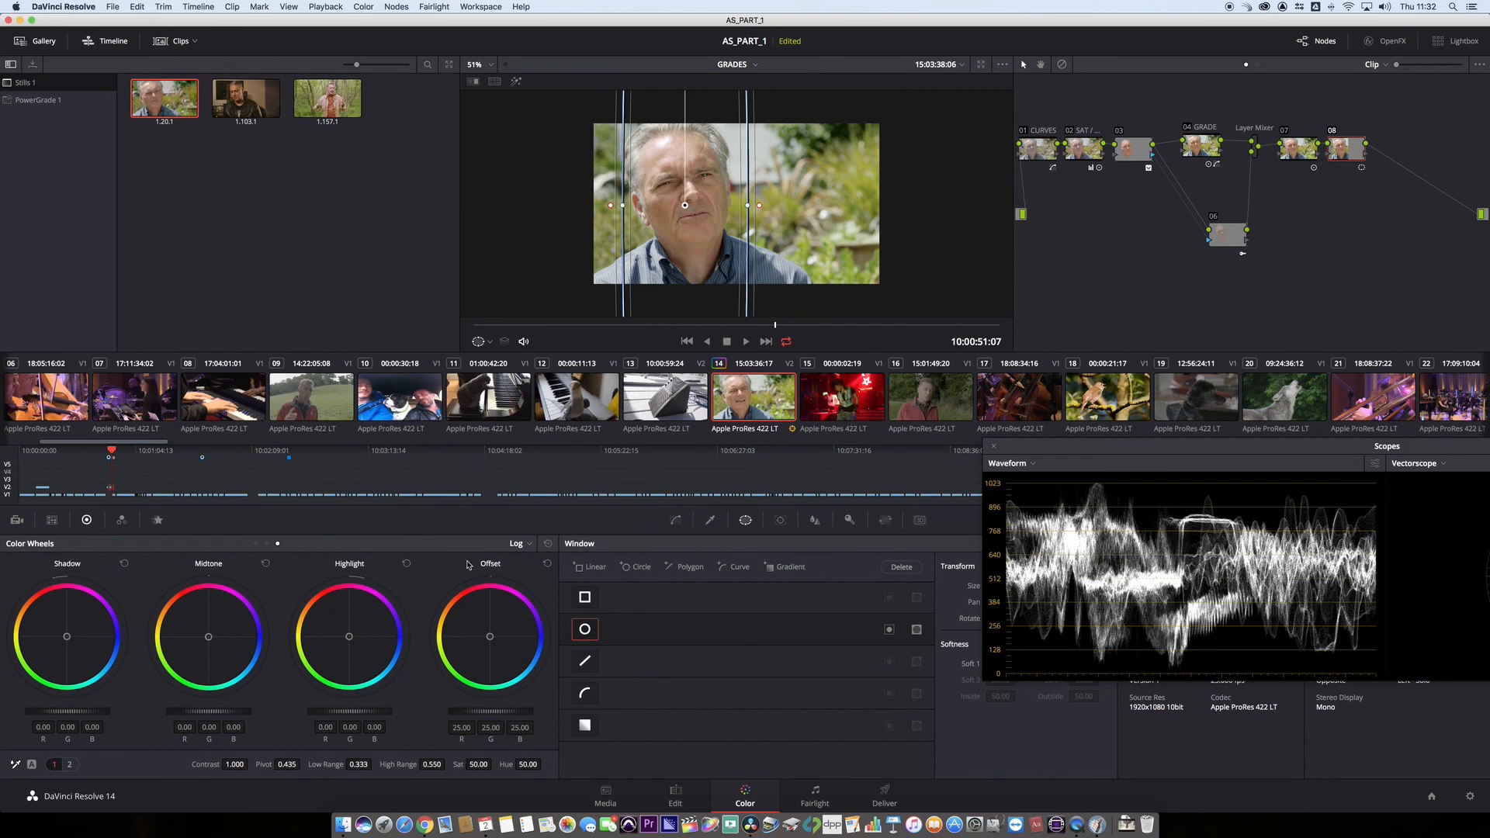
# - Darken node 08 with primaries gain 0.55 and gamma -0.08, and invert the window to affect the surroundings
pyautogui.click(528, 543)
pyautogui.click(527, 562)
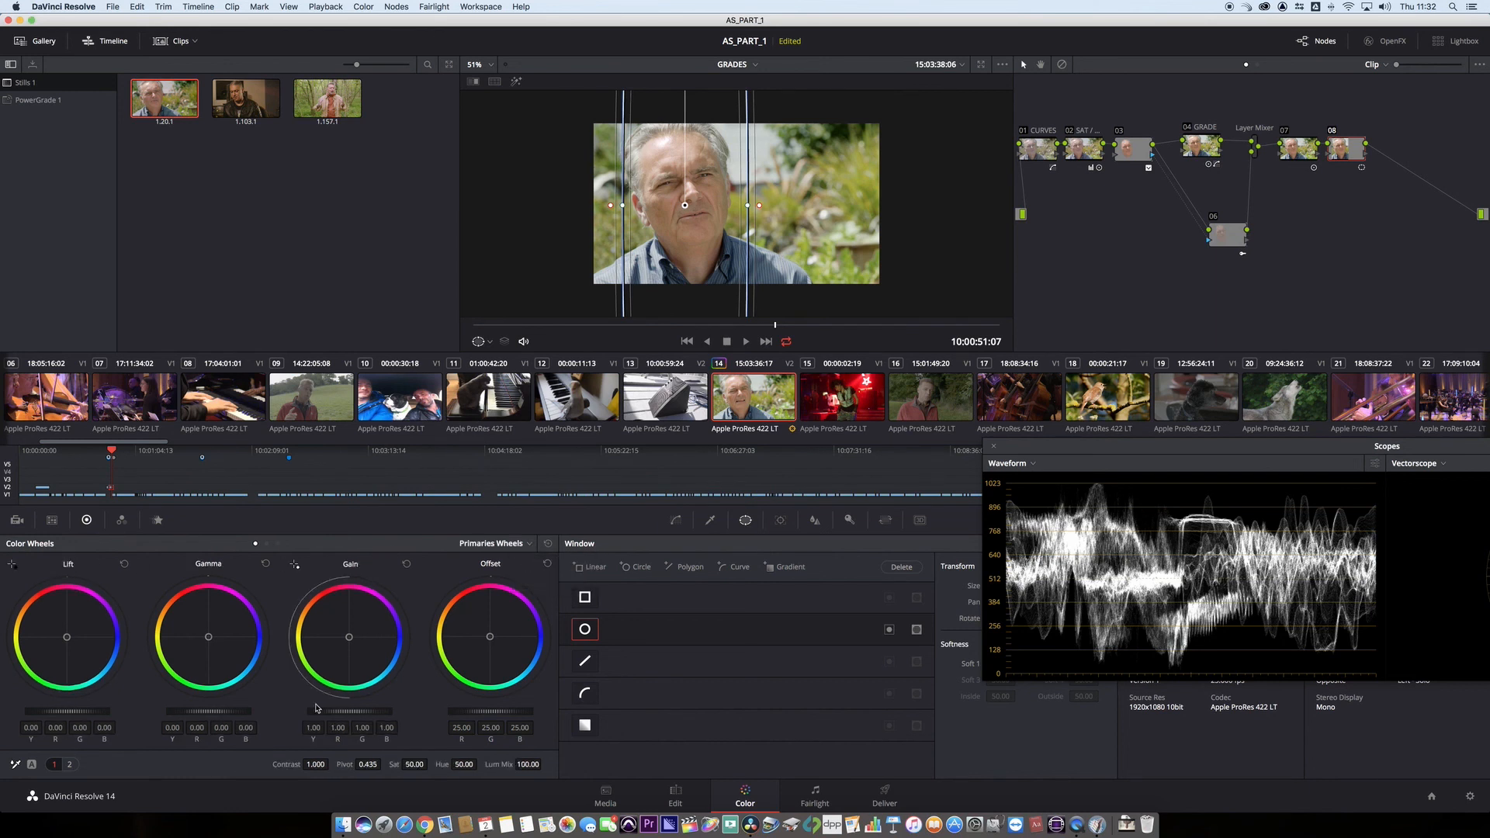
pyautogui.moveTo(375, 716)
pyautogui.mouseDown()
pyautogui.moveTo(347, 716)
pyautogui.moveTo(362, 716)
pyautogui.mouseUp()
pyautogui.moveTo(226, 715); pyautogui.dragTo(220, 716)
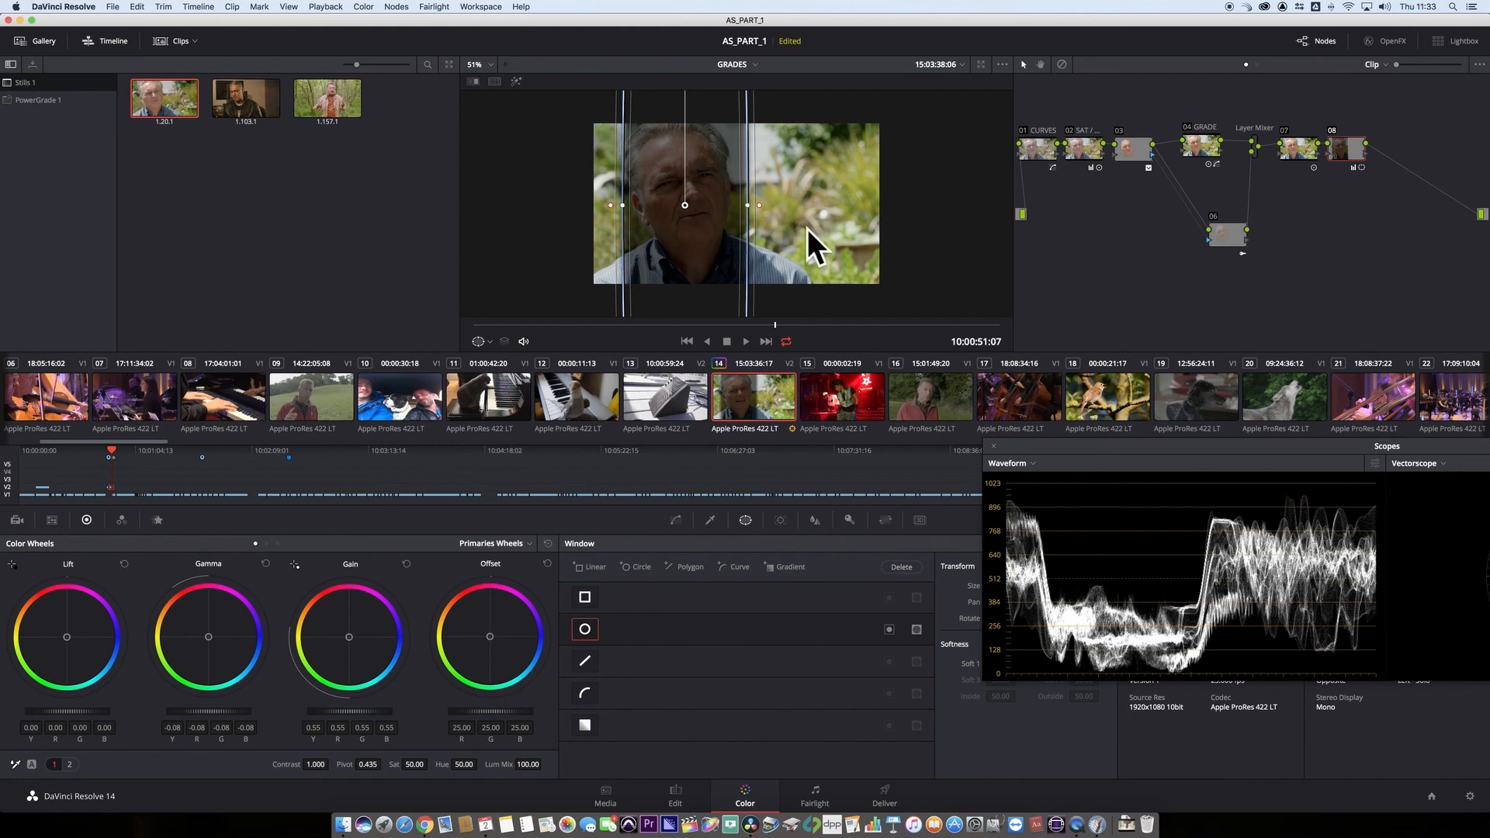
pyautogui.click(890, 629)
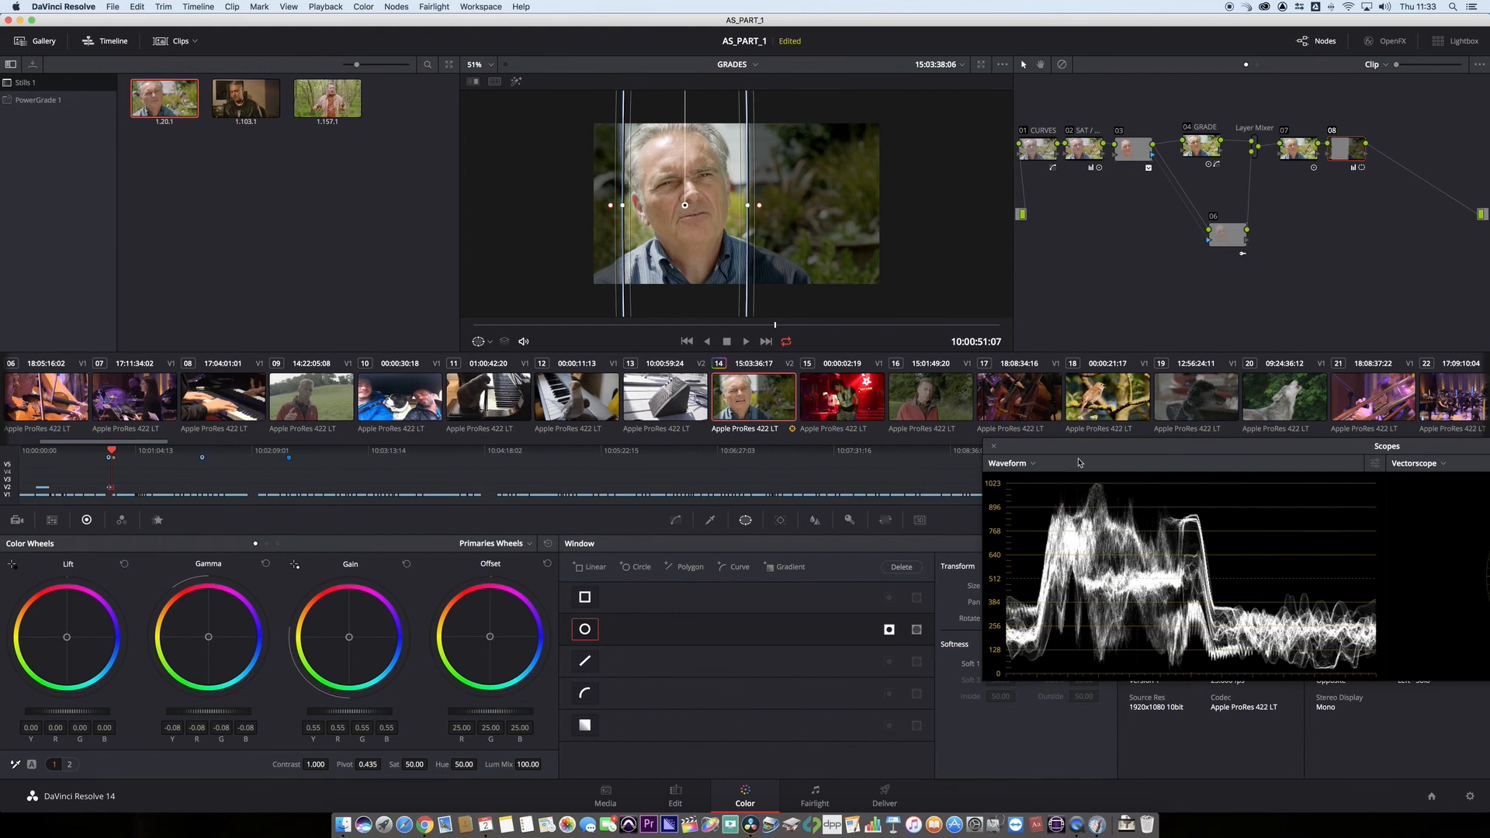
# - Move the scopes aside, set the window's Soft 1 to 50.95, and reposition it to pan 46.23 and tilt 49.83
pyautogui.moveTo(1064, 449); pyautogui.dragTo(1294, 541)
pyautogui.moveTo(997, 666); pyautogui.dragTo(996, 667)
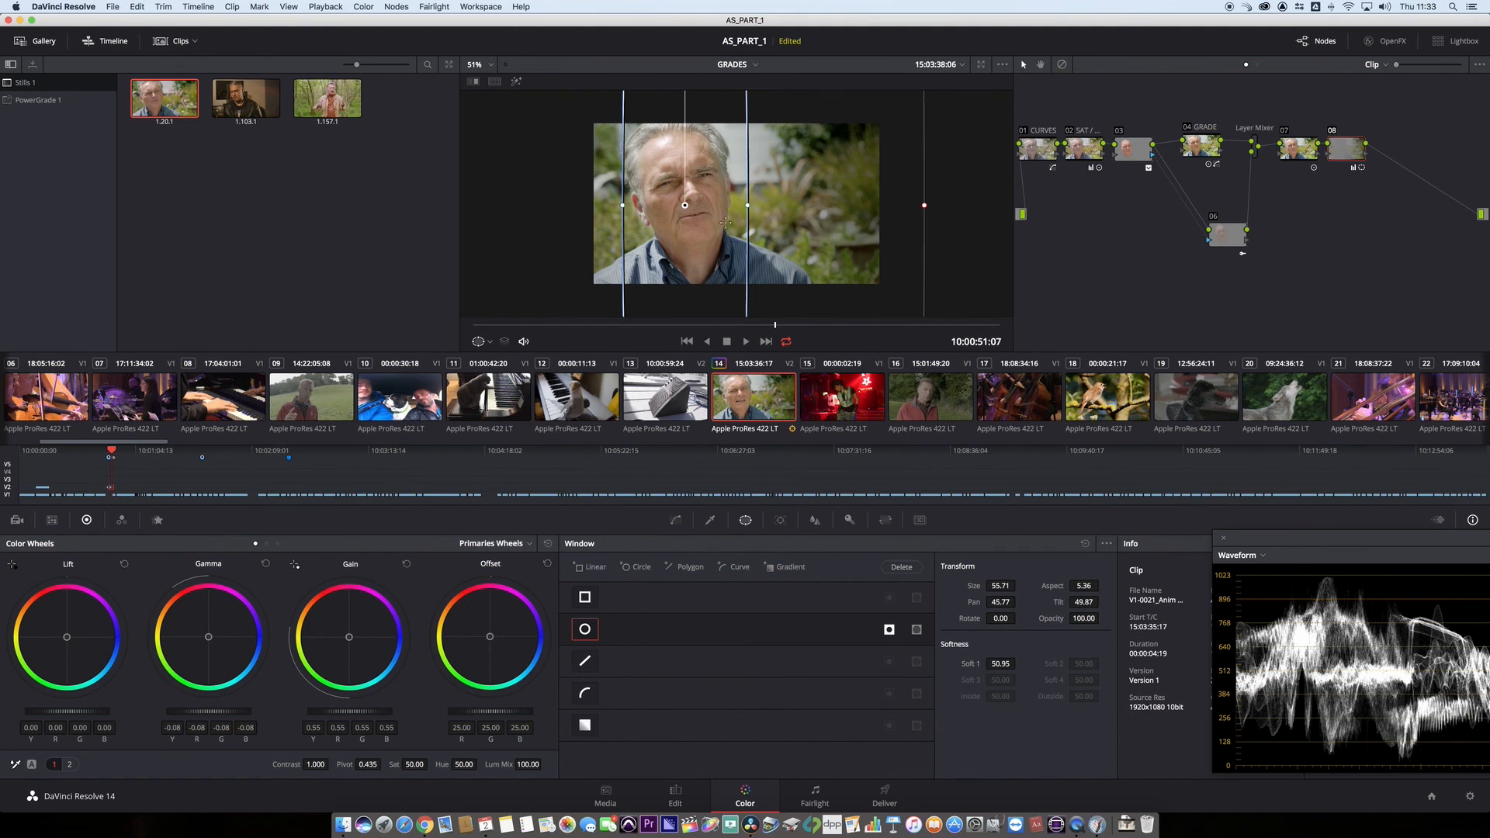
pyautogui.moveTo(726, 223); pyautogui.dragTo(731, 223)
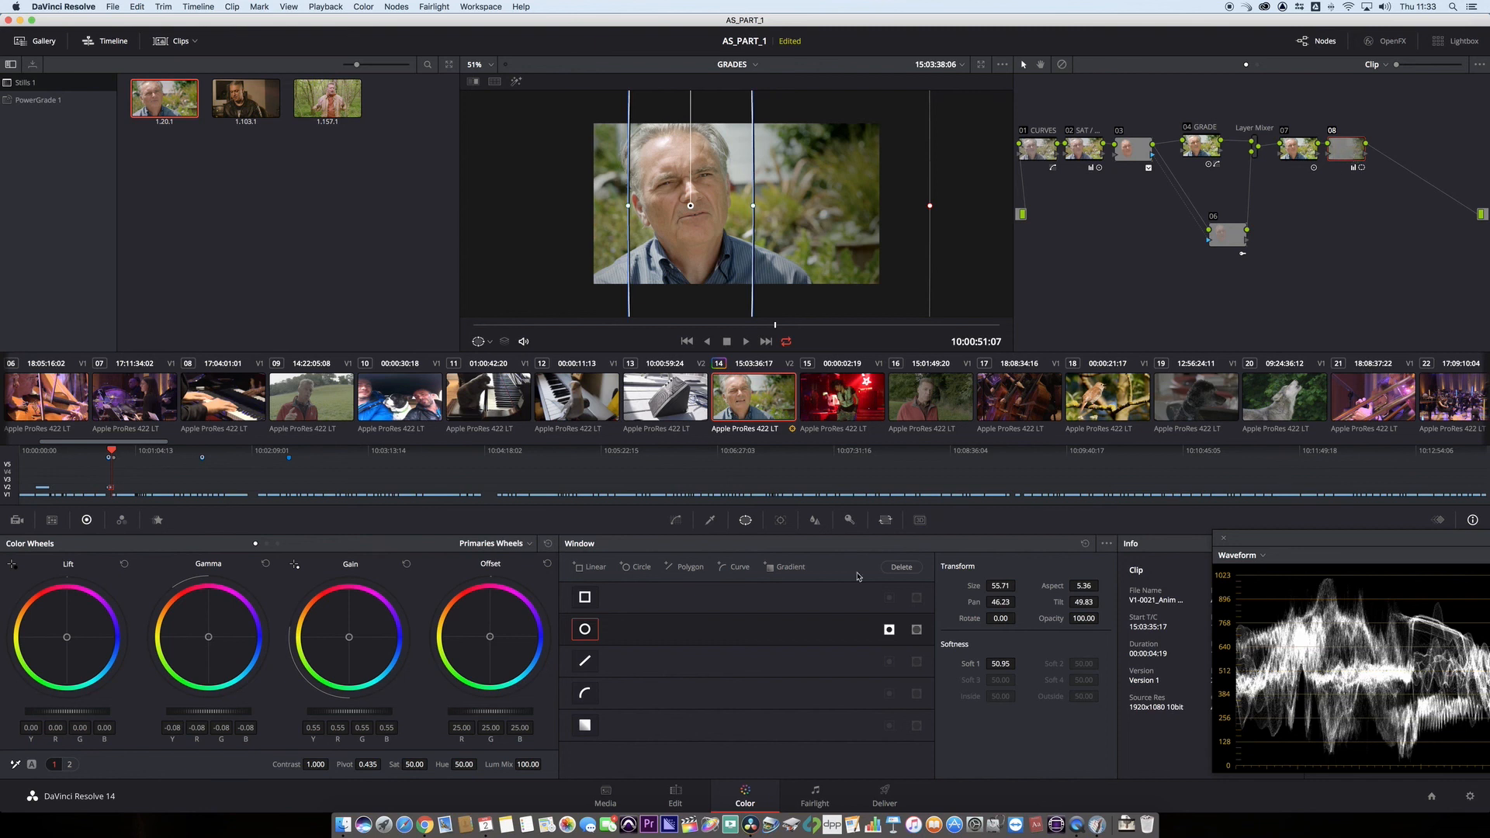
# - Reduce node 08's key output gain to 0.296 and play the interview clip to check the softened vignette
pyautogui.click(851, 522)
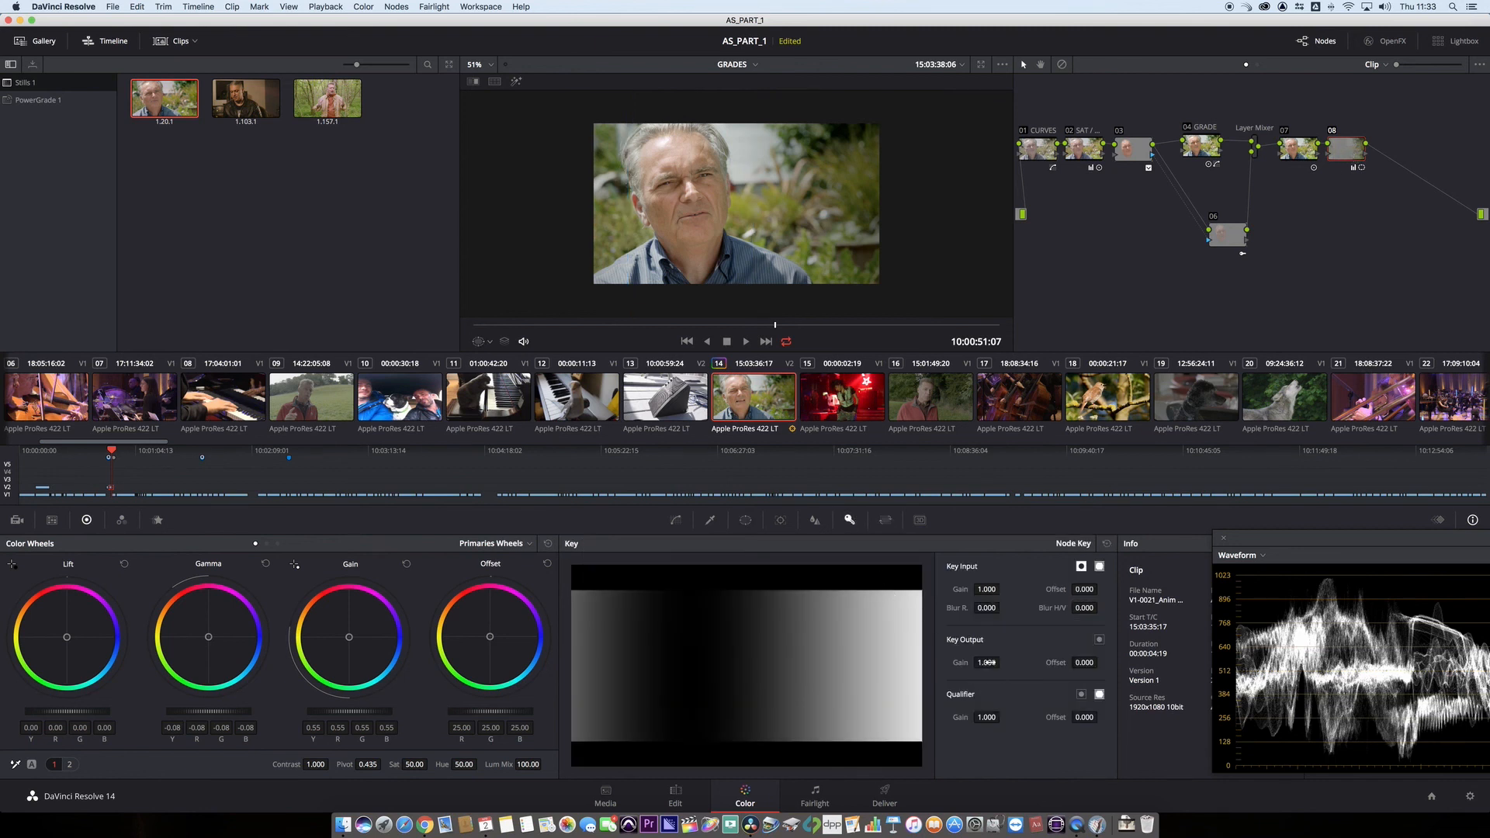
pyautogui.moveTo(987, 663); pyautogui.dragTo(949, 663)
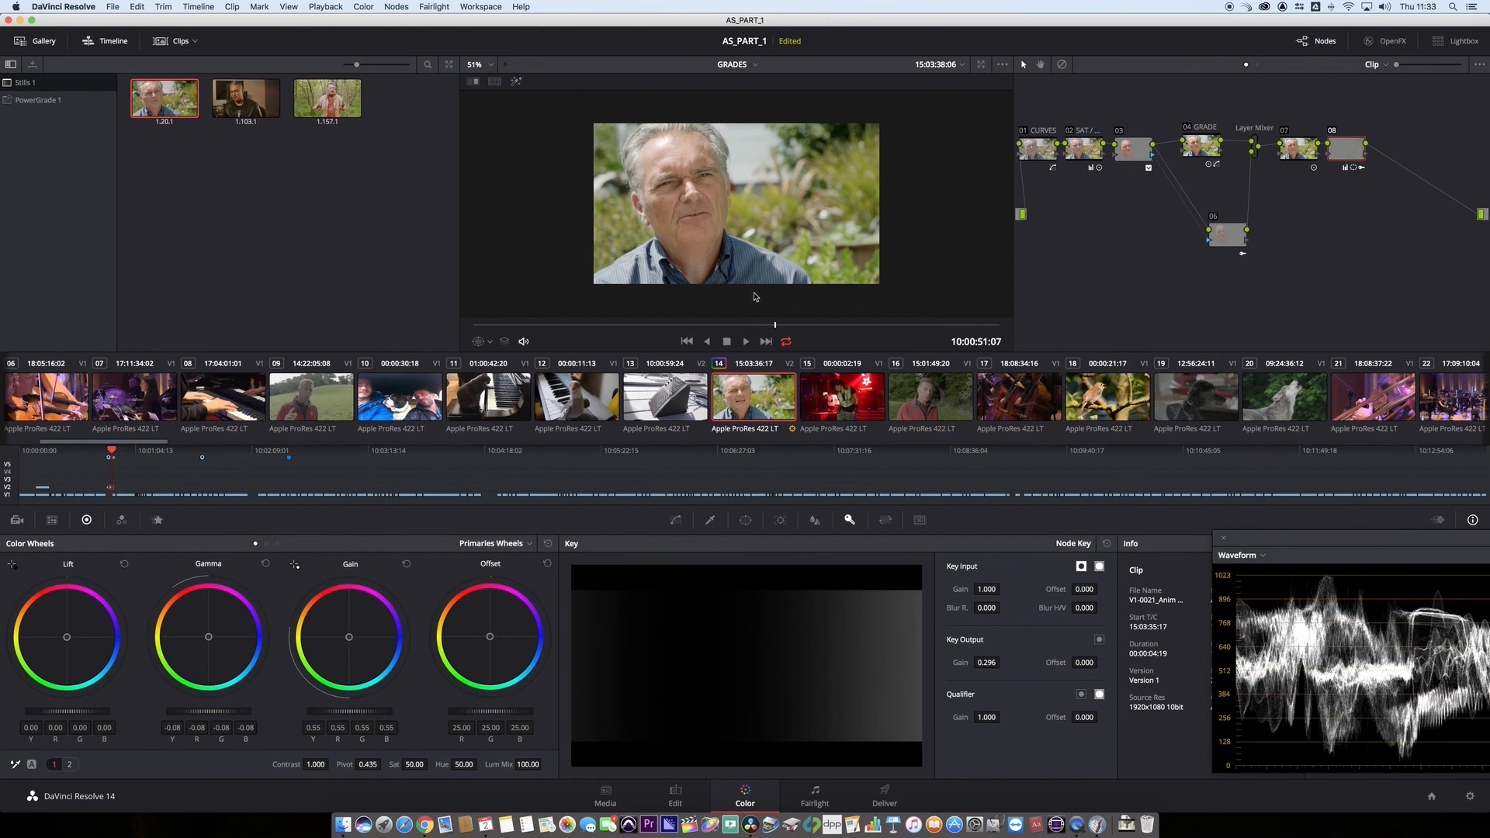
pyautogui.press('space')
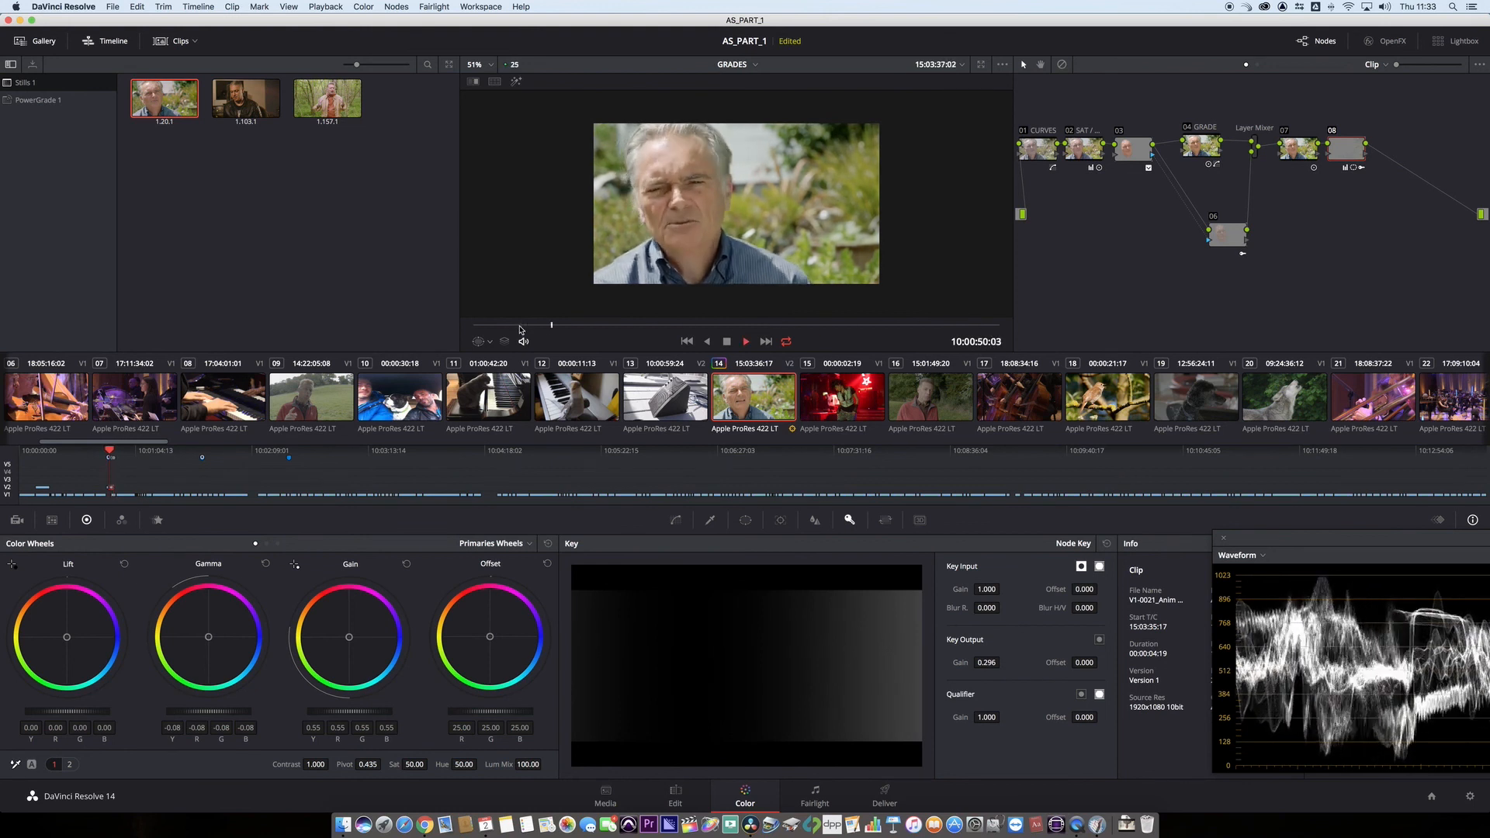
pyautogui.press('space')
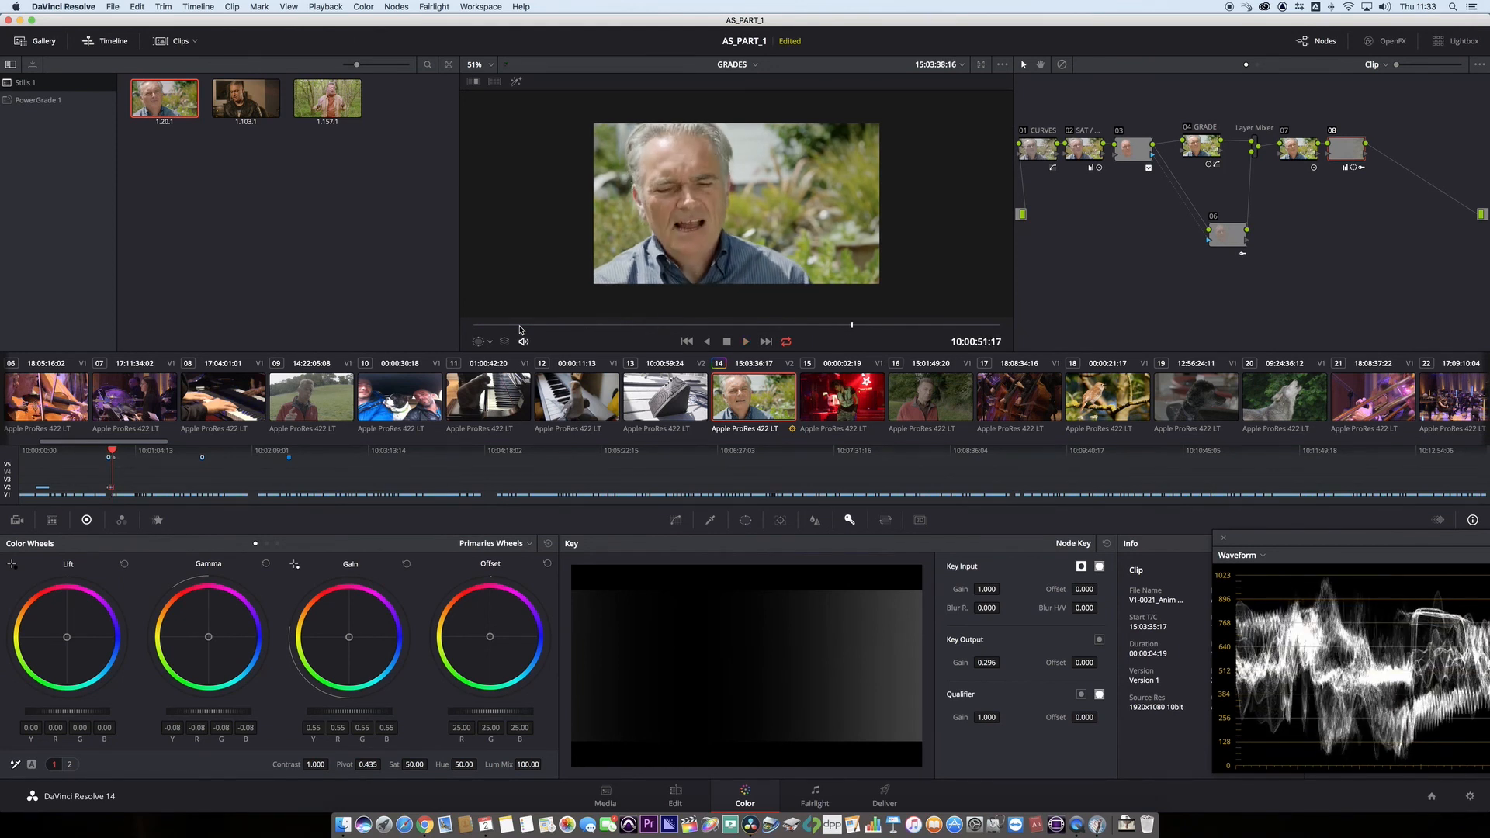
pyautogui.hotkey('alt', 's')
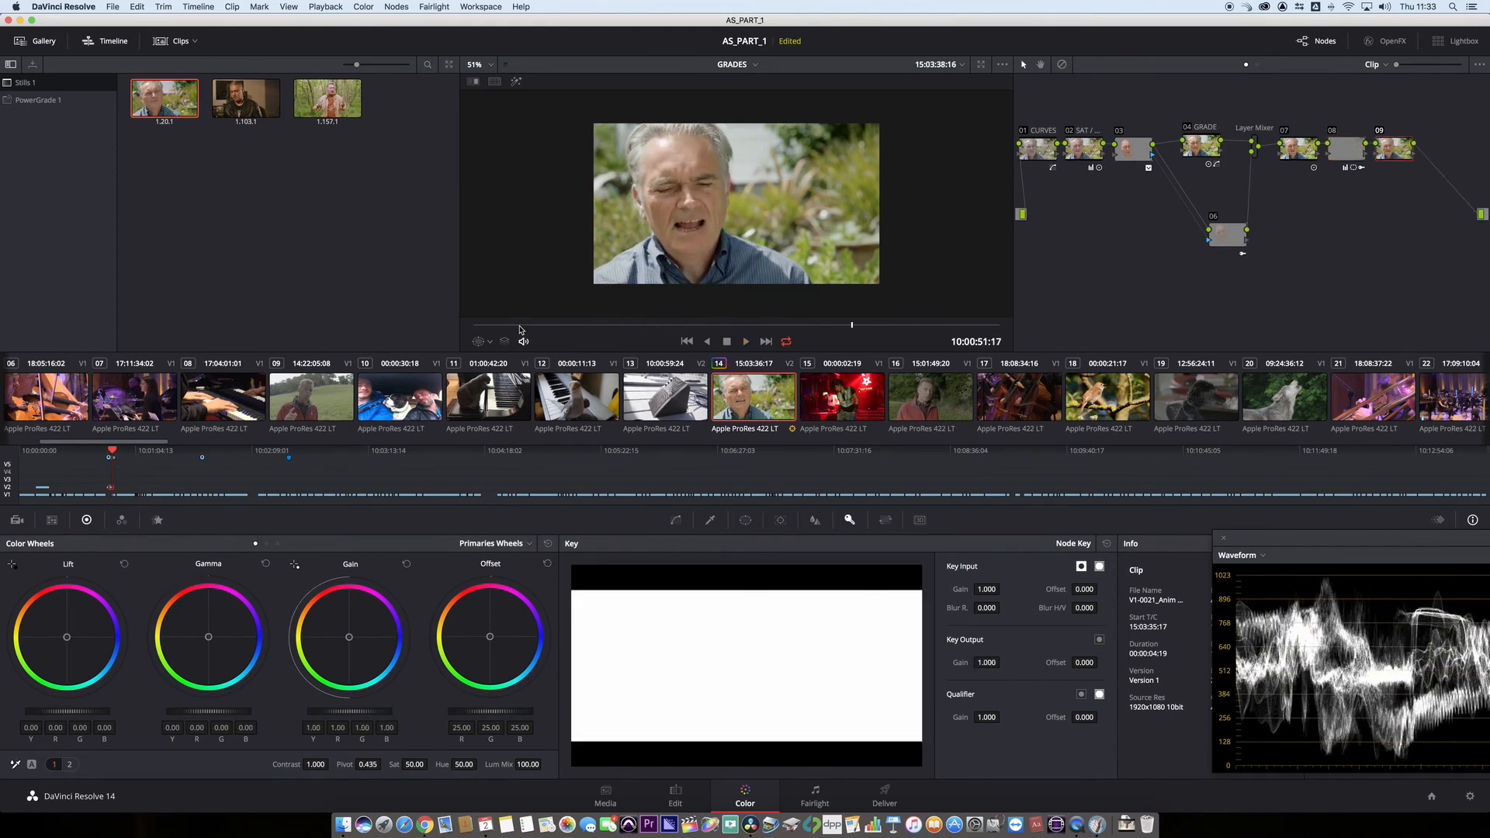
pyautogui.press('super+z')
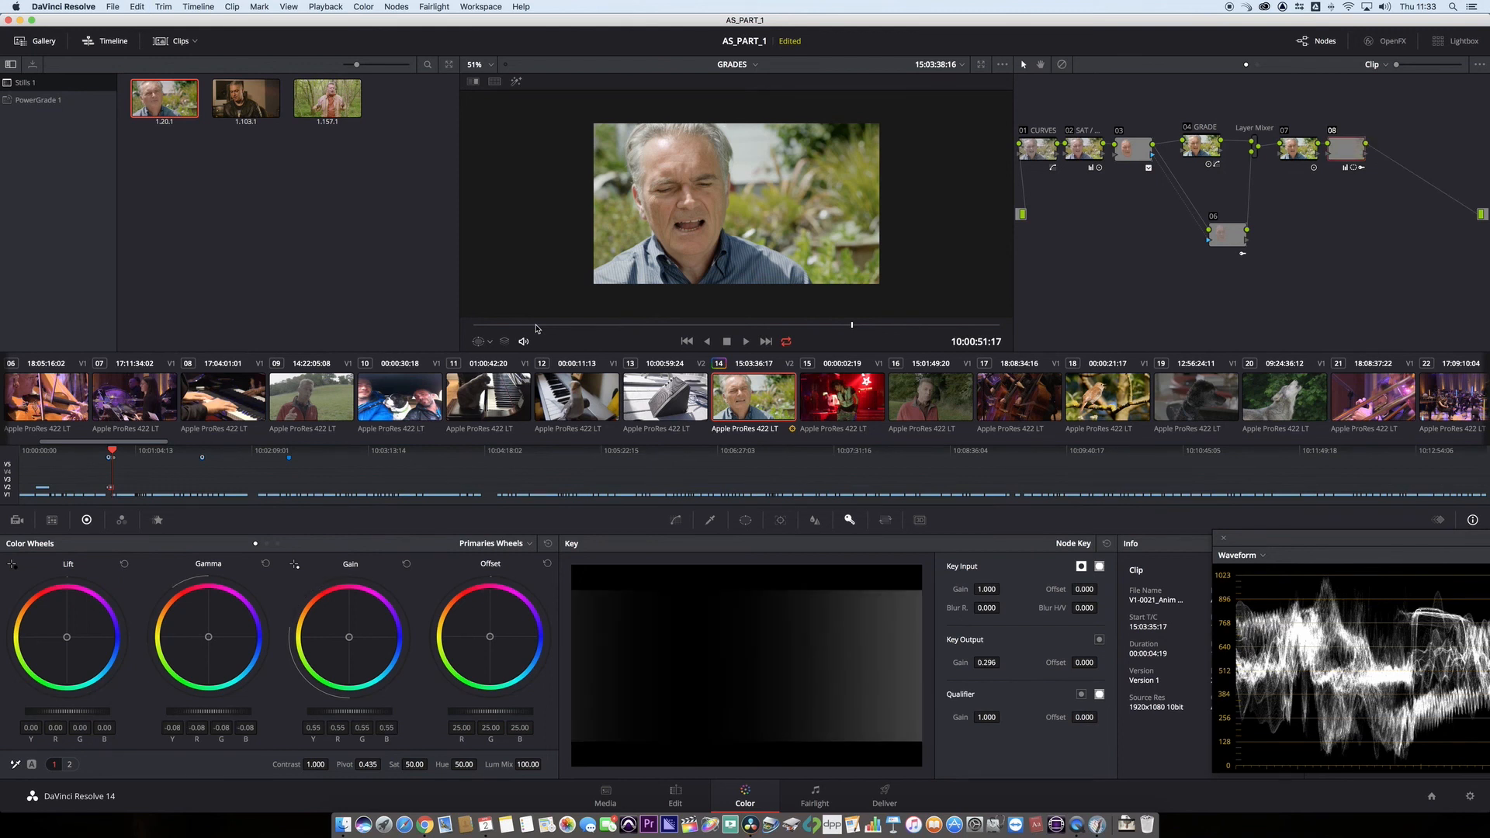
# - Compare the ungraded and graded interview clip by repeatedly bypassing and re-enabling all nodes, and play the graded result
pyautogui.hotkey('shift', 'd')
pyautogui.hotkey('shift', 'd')
pyautogui.hotkey('shift', 'd')
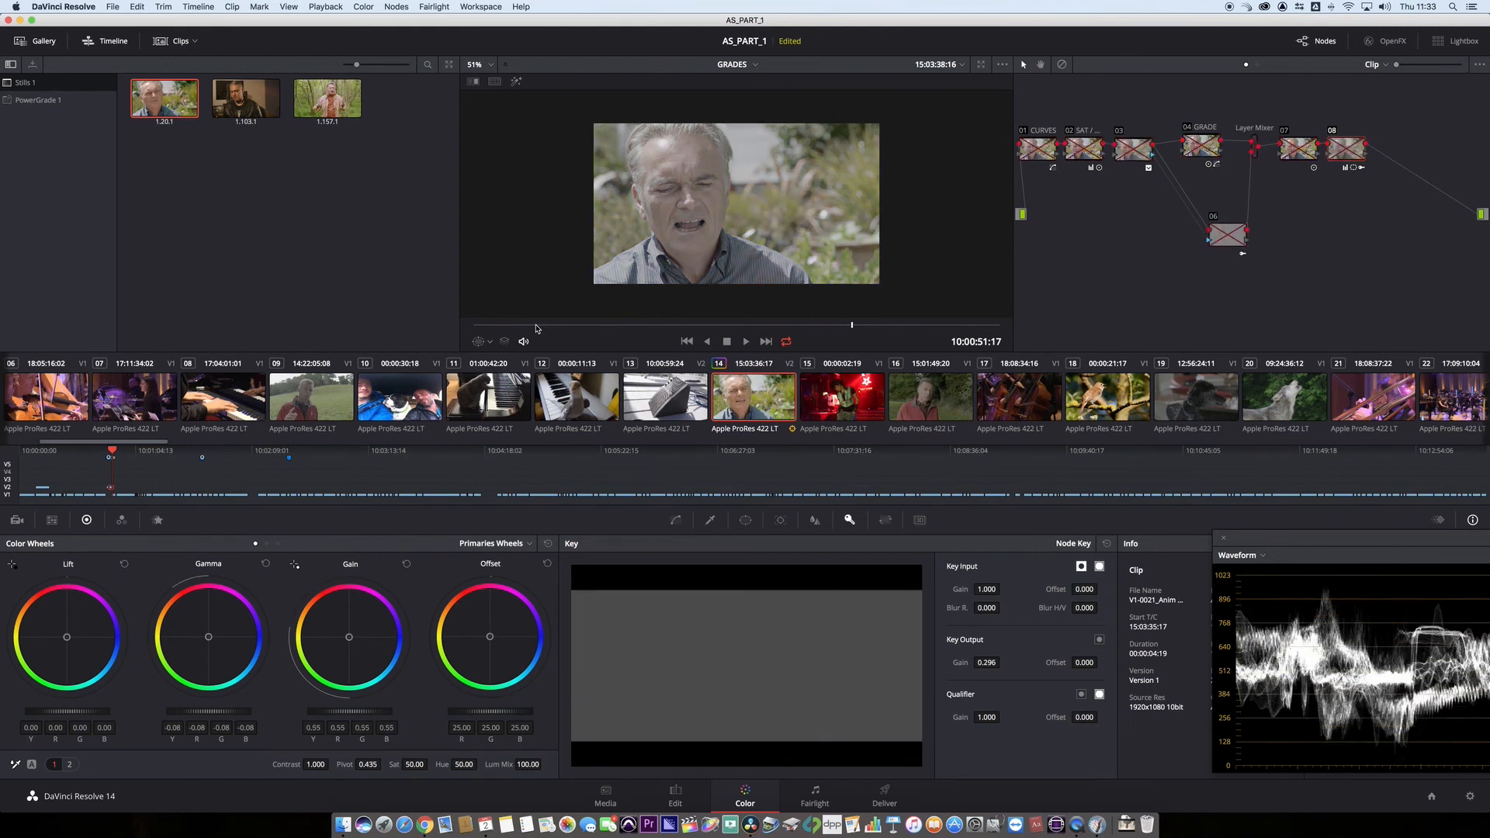
pyautogui.hotkey('shift', 'd')
pyautogui.hotkey('shift', 'd')
pyautogui.hotkey('shift', 'd')
pyautogui.press('space')
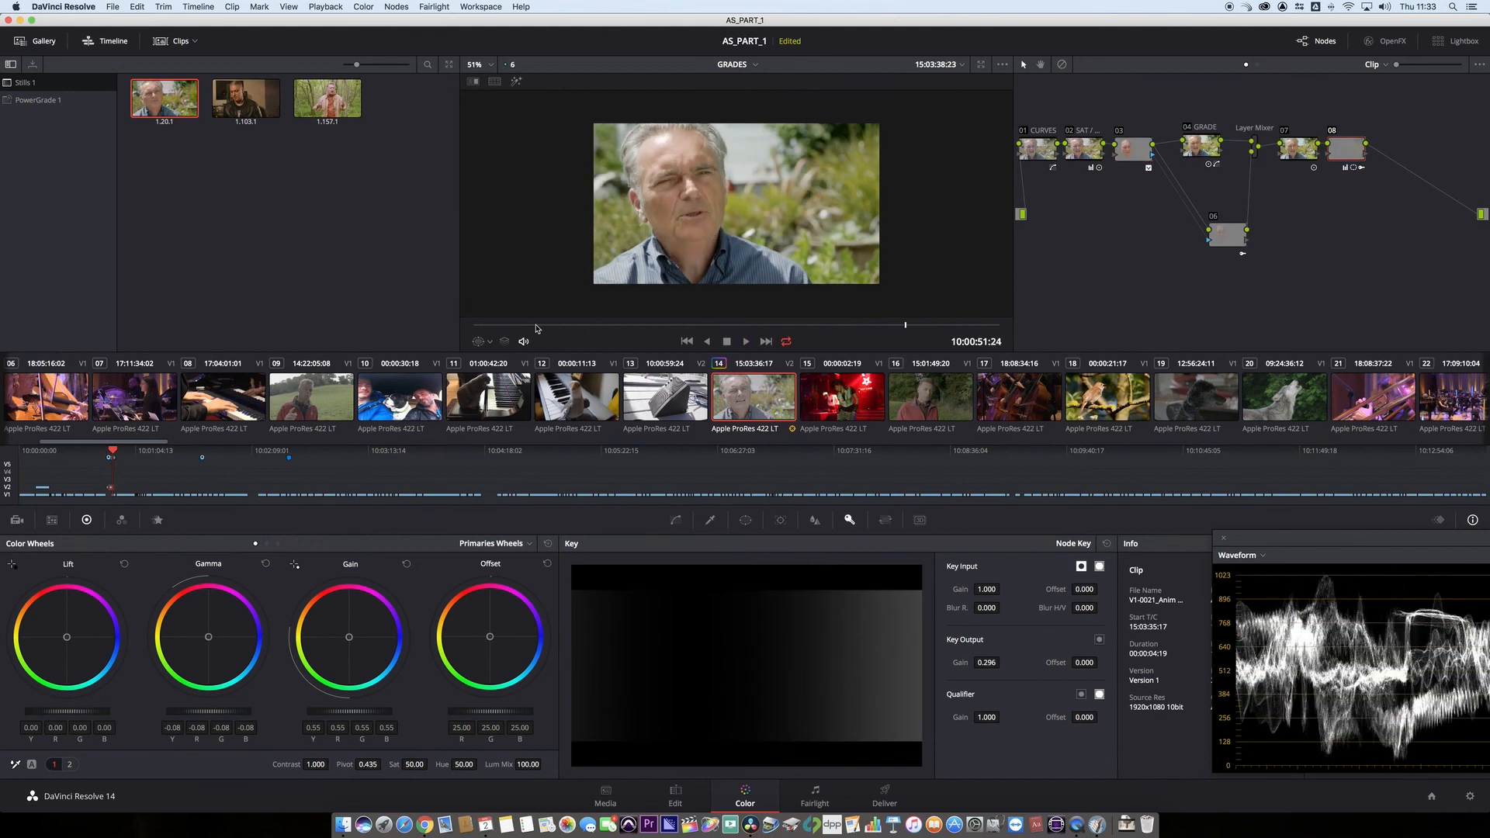